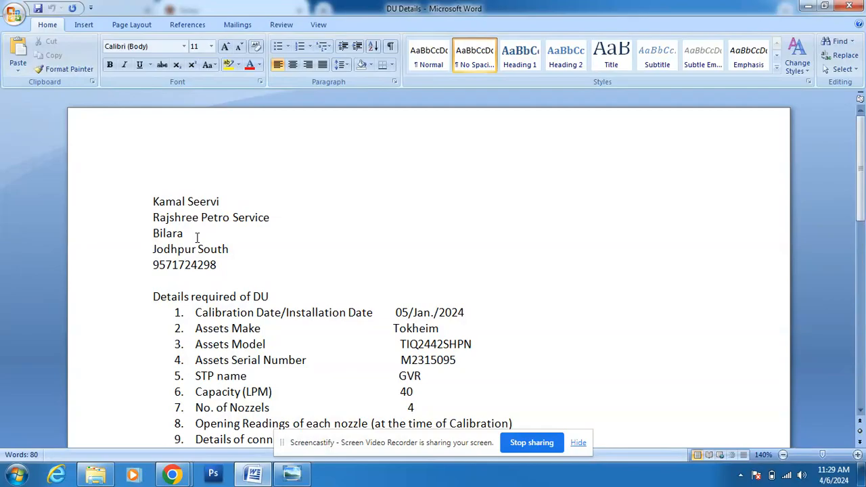
Step: Glance at the dealer's phone number in the DU Details notes, then switch to the IndianOil Retail page in Chrome
{"action": "left_click_drag", "start_coordinate": [217, 266], "coordinate": [155, 268]}
{"action": "left_click", "coordinate": [234, 278]}
{"action": "left_click", "coordinate": [171, 475]}
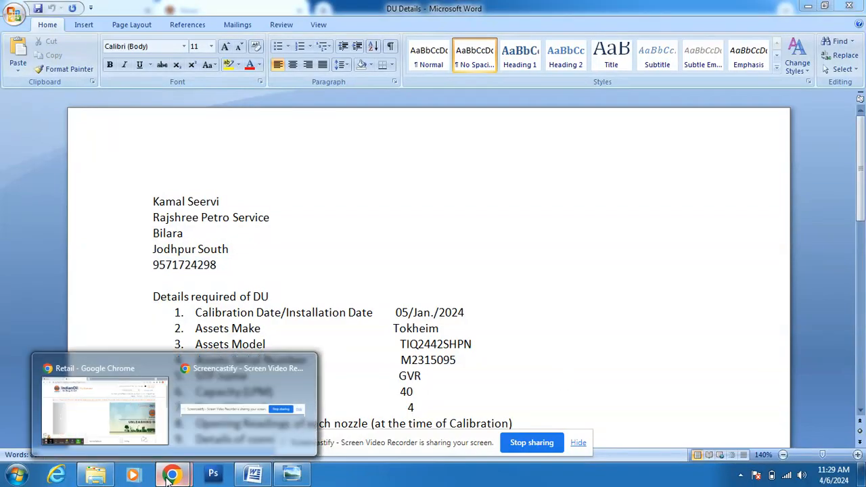
{"action": "left_click", "coordinate": [134, 430]}
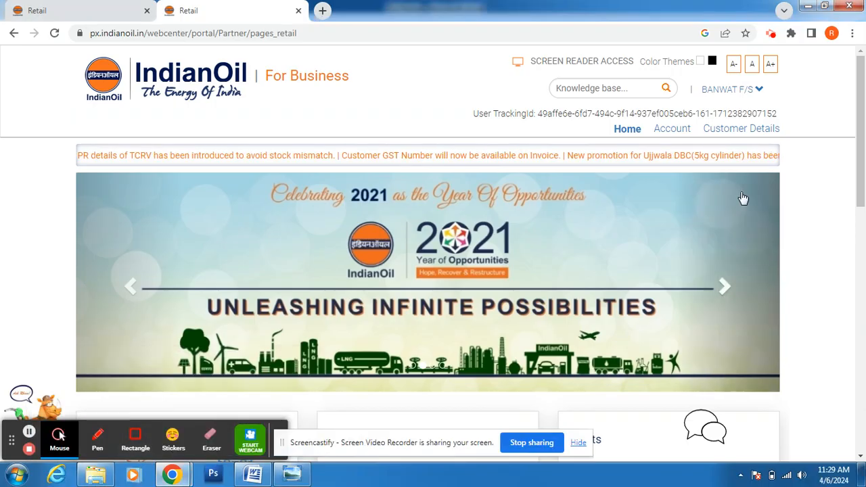
Step: Scroll the Retail page to Quick Links and open 'DMS - Dealer Management System' in a new tab
{"action": "left_click_drag", "start_coordinate": [860, 178], "coordinate": [859, 181]}
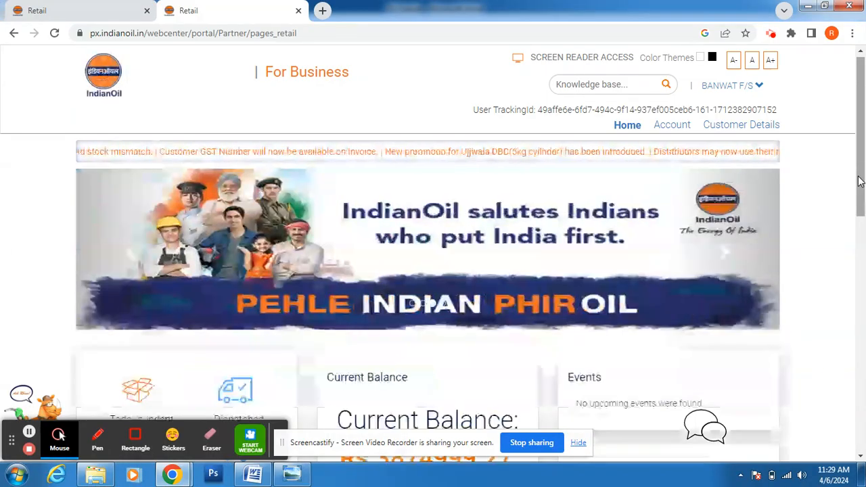
{"action": "left_click_drag", "start_coordinate": [860, 182], "coordinate": [861, 342]}
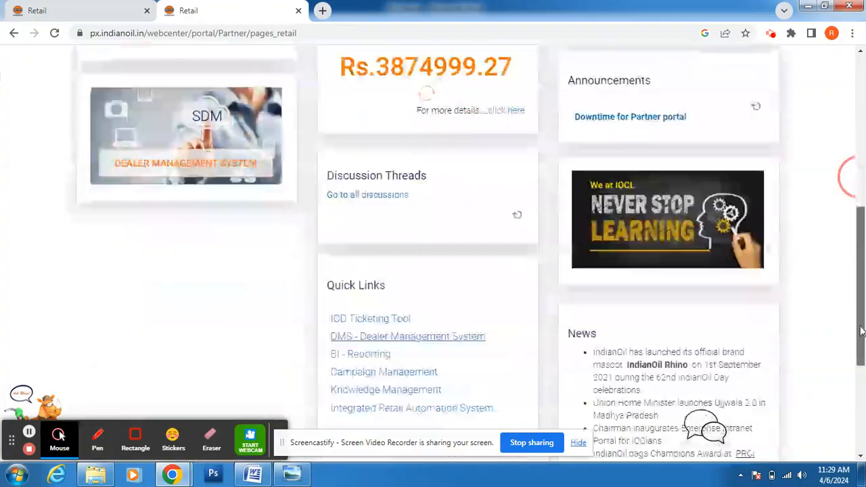
{"action": "left_click", "coordinate": [381, 337]}
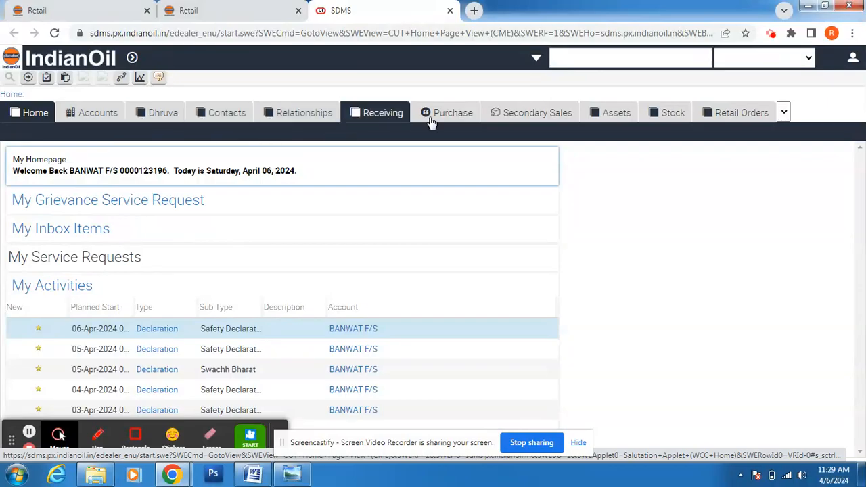
Step: Open the Partner Relationships screen from the view-bar overflow list
{"action": "left_click", "coordinate": [784, 114]}
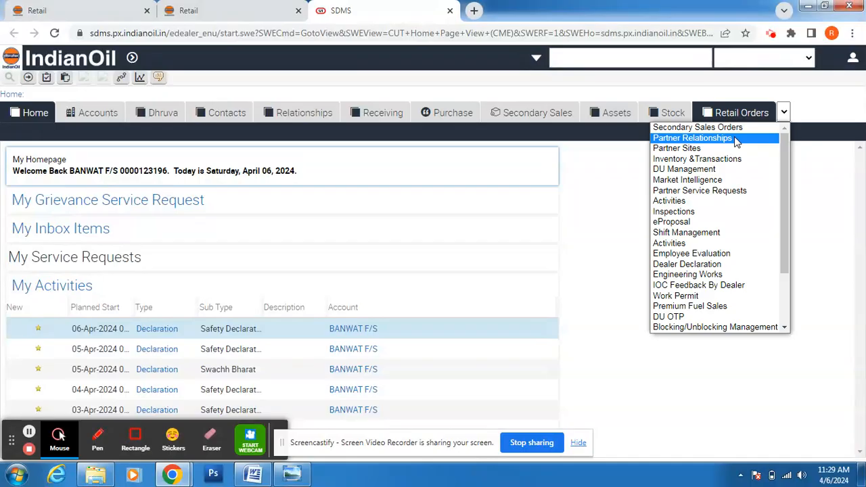
{"action": "left_click", "coordinate": [735, 139]}
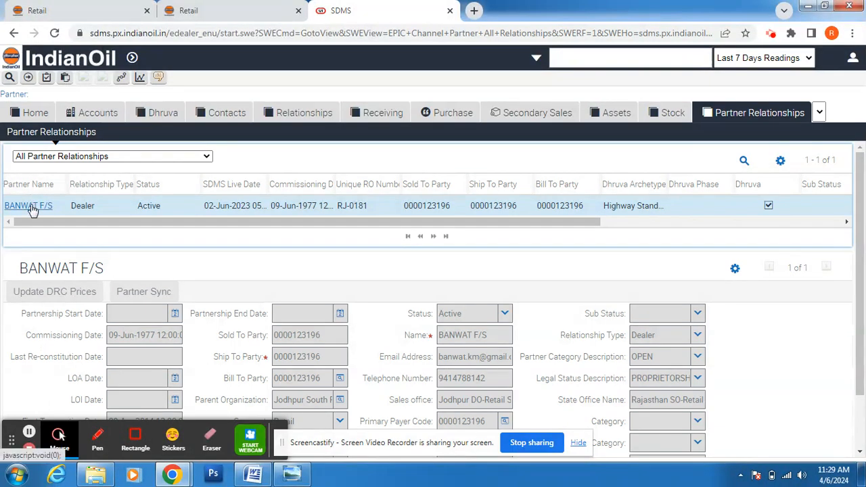
Step: Open the dealer's partner record and switch to its Installed Assets list of 46 items
{"action": "left_click_drag", "start_coordinate": [5, 206], "coordinate": [31, 206]}
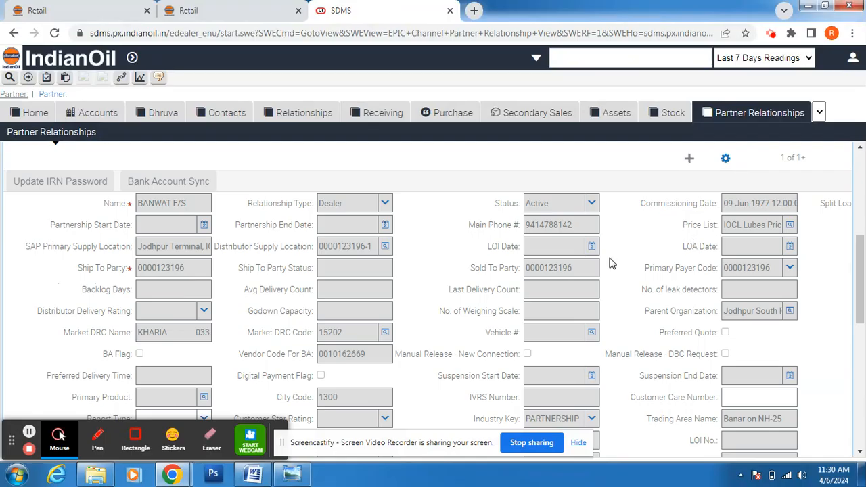
{"action": "left_click_drag", "start_coordinate": [862, 277], "coordinate": [860, 248]}
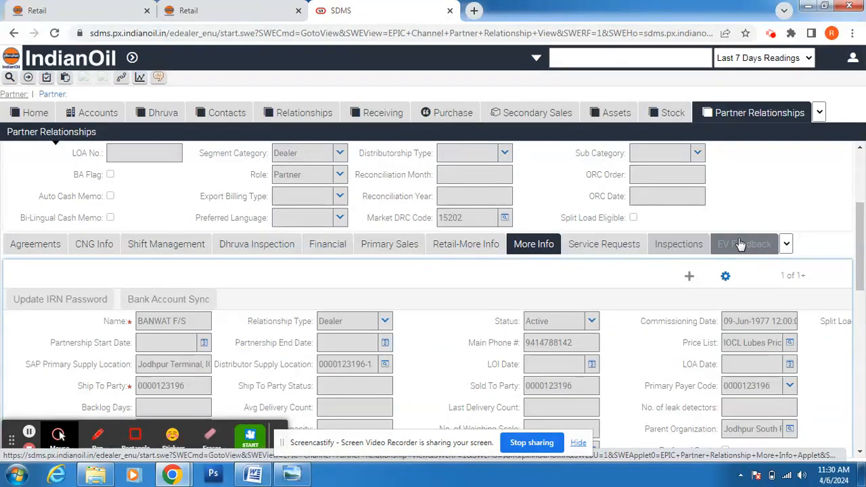
{"action": "left_click", "coordinate": [787, 245]}
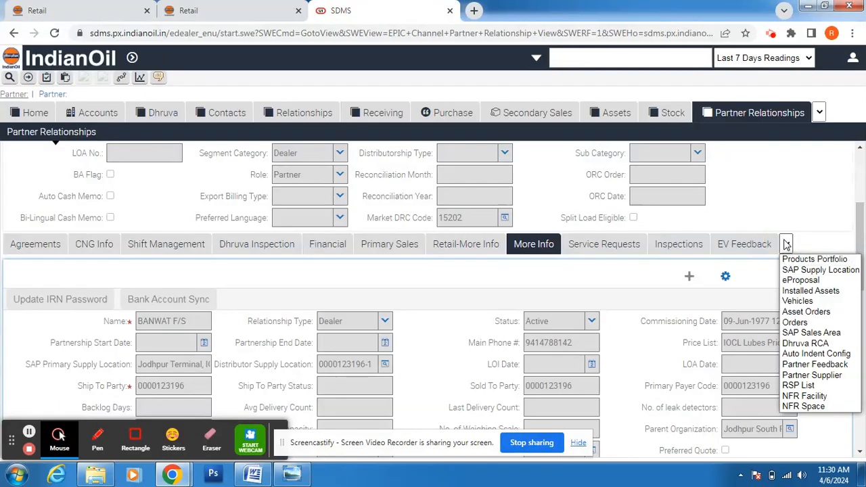
{"action": "left_click", "coordinate": [811, 295]}
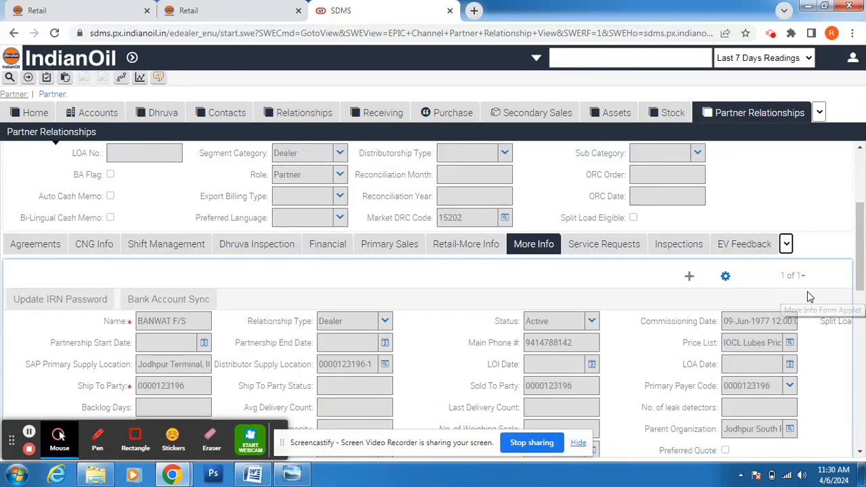
{"action": "left_click", "coordinate": [810, 226]}
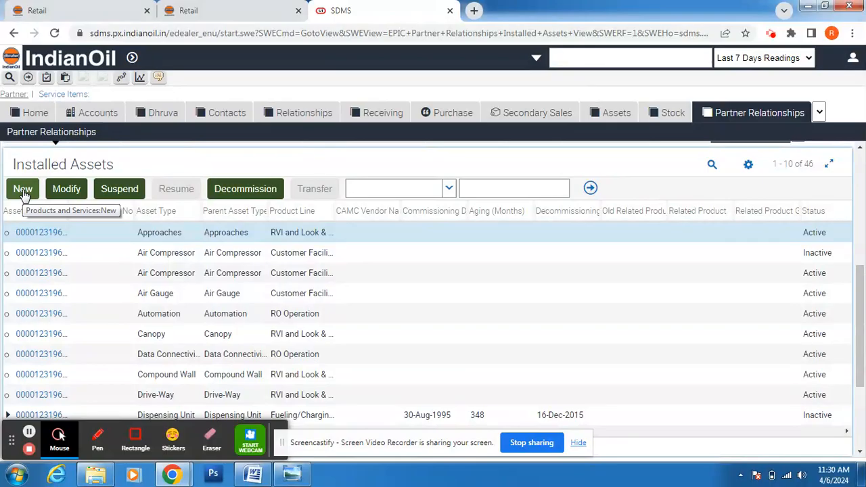
Step: Start a new Asset Creation order and add line item 1 with quantity 1 and action Add
{"action": "left_click", "coordinate": [23, 191]}
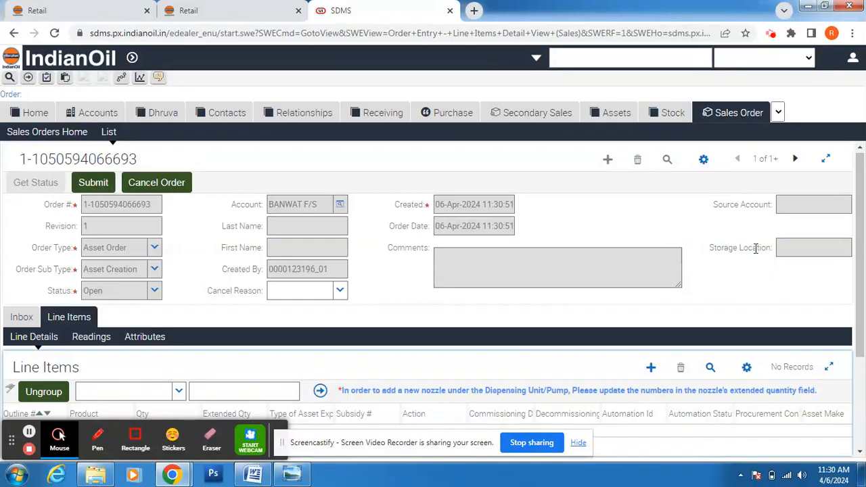
{"action": "scroll", "coordinate": [851, 232], "scroll_direction": "down", "scroll_amount": 2}
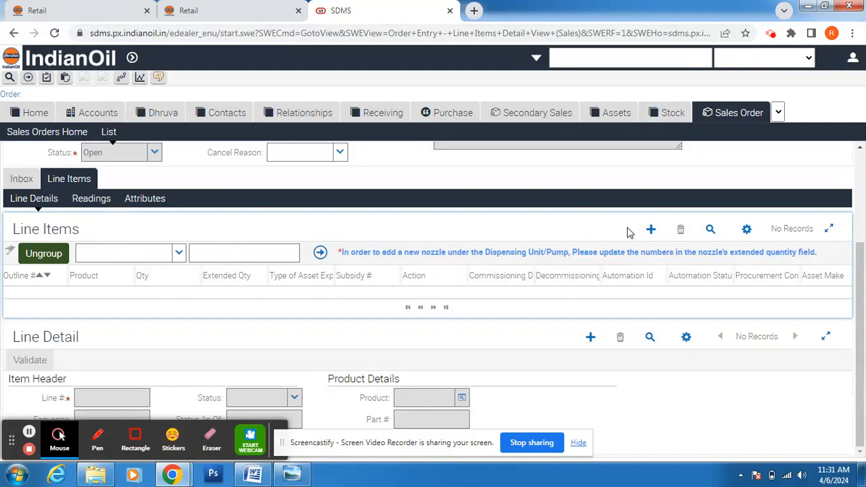
{"action": "left_click", "coordinate": [651, 229]}
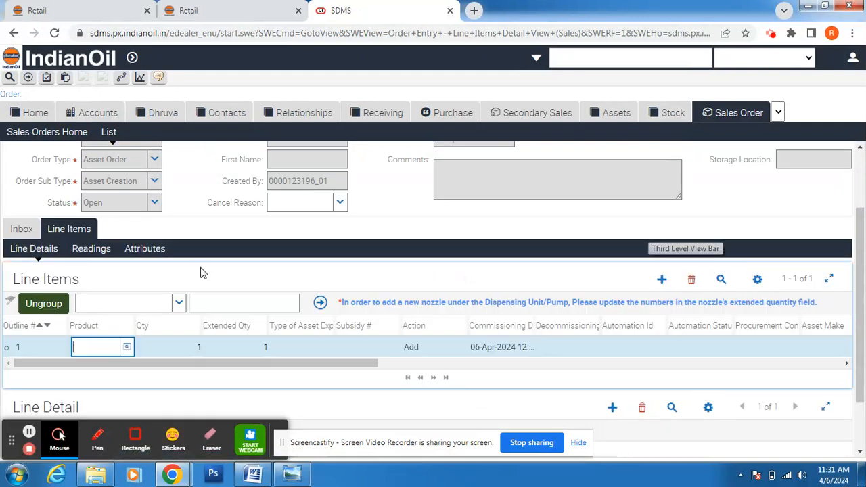
Step: Pick Dispensing Unit from the second page of the product picker for line item 1
{"action": "left_click", "coordinate": [129, 347]}
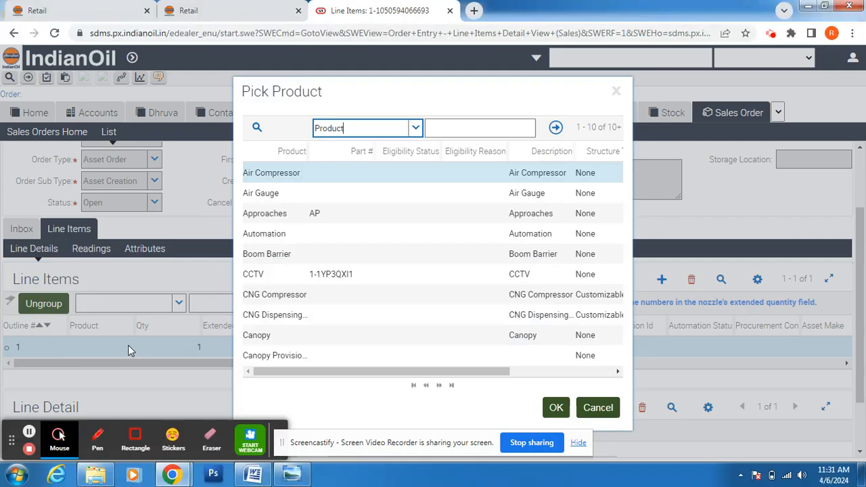
{"action": "left_click", "coordinate": [451, 385]}
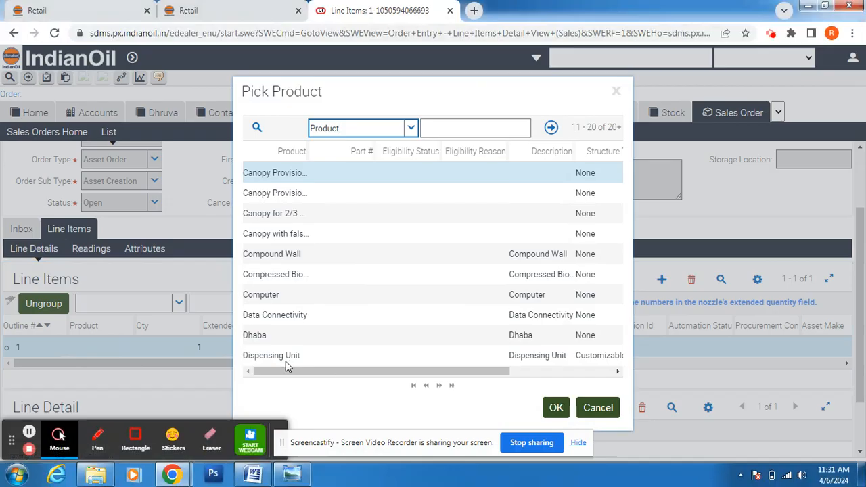
{"action": "left_click", "coordinate": [286, 359]}
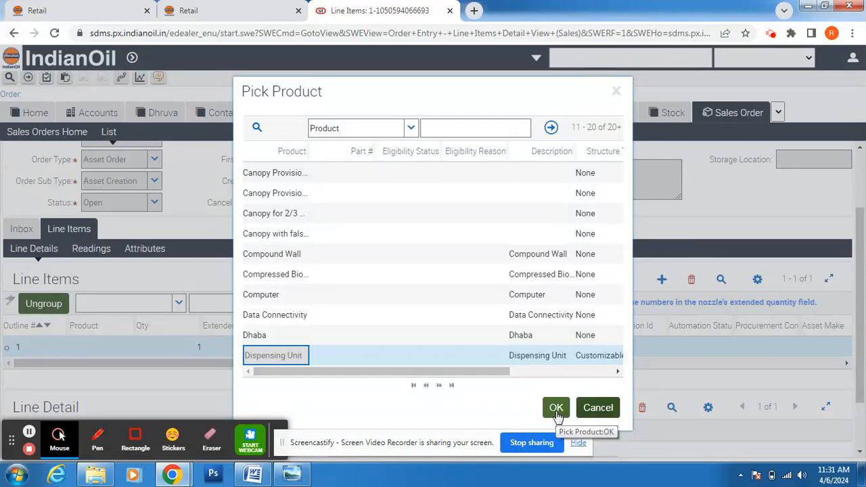
{"action": "left_click", "coordinate": [556, 409]}
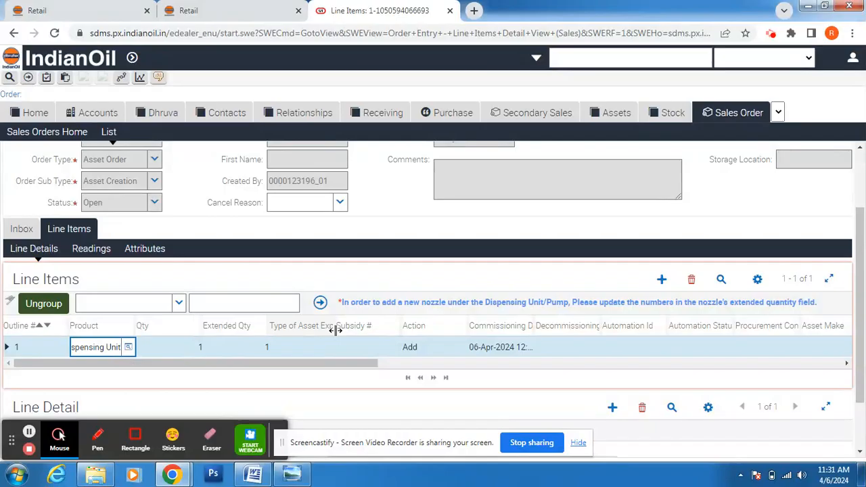
Step: Widen the Type of Asset Expenditure column and set the line's expenditure type to Provided by IOC
{"action": "left_click_drag", "start_coordinate": [334, 325], "coordinate": [366, 327]}
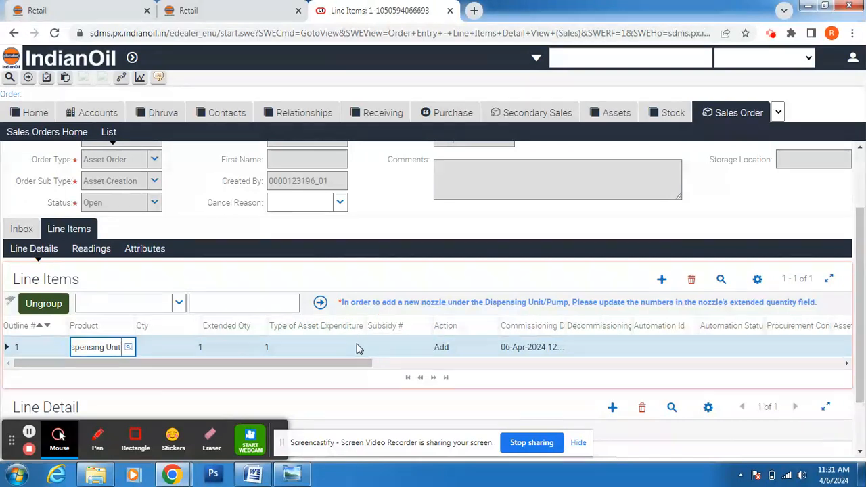
{"action": "left_click", "coordinate": [359, 349]}
{"action": "left_click", "coordinate": [358, 347]}
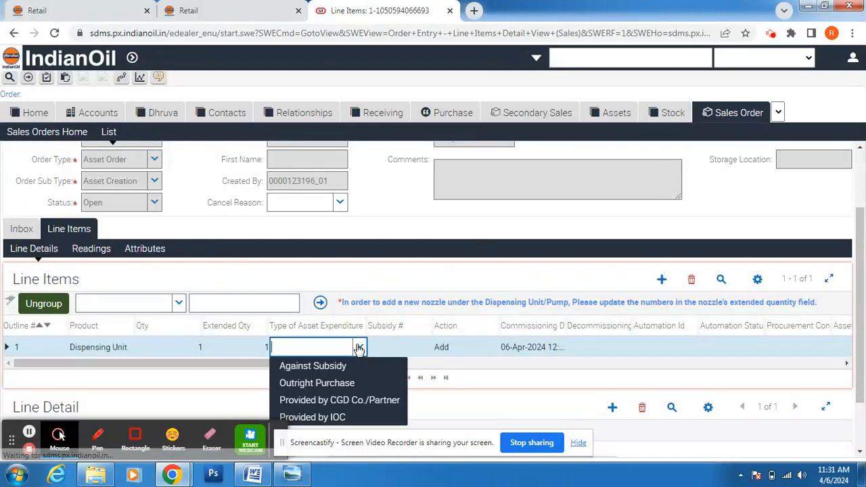
{"action": "left_click", "coordinate": [337, 418]}
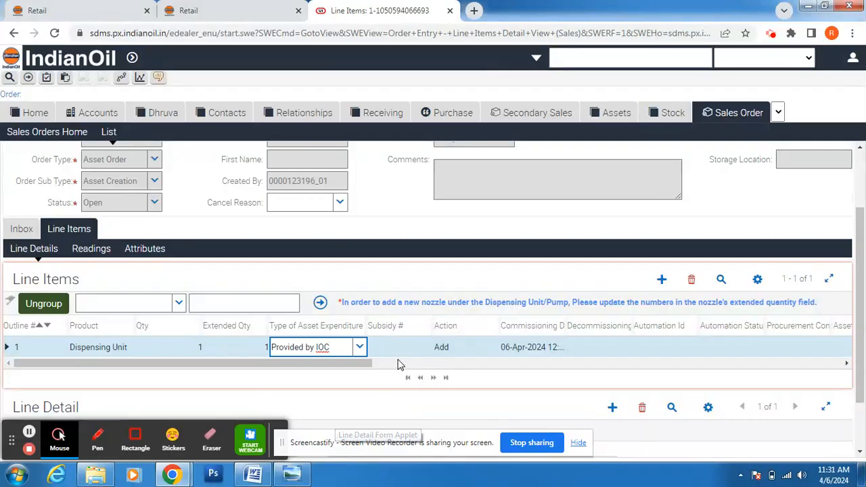
{"action": "left_click", "coordinate": [406, 347]}
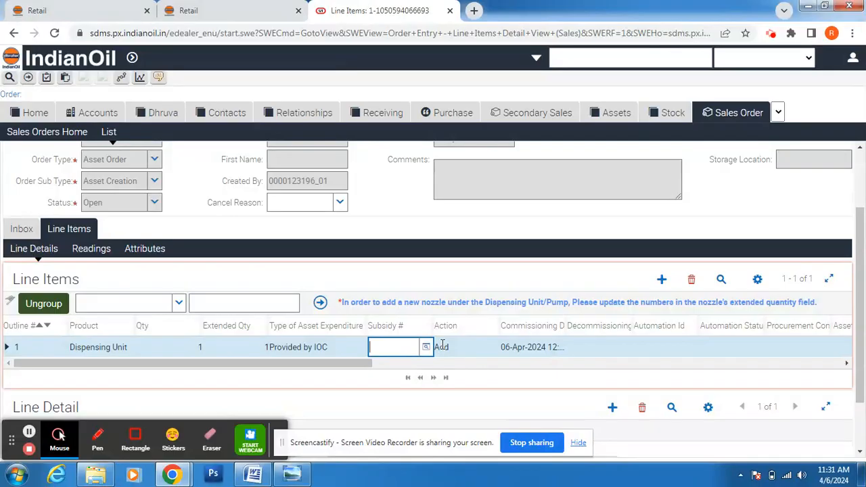
{"action": "left_click", "coordinate": [533, 349]}
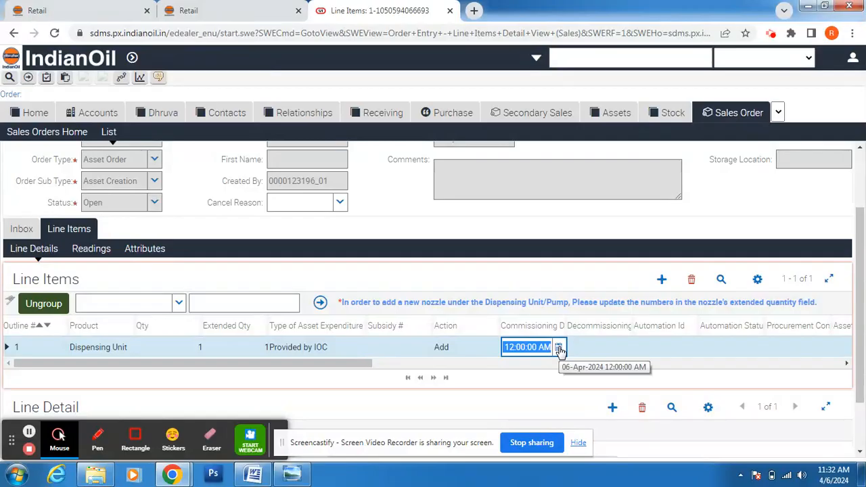
Step: Set the commissioning date to 05-Jan-2024, matching the calibration date in the DU Details notes
{"action": "left_click", "coordinate": [559, 347]}
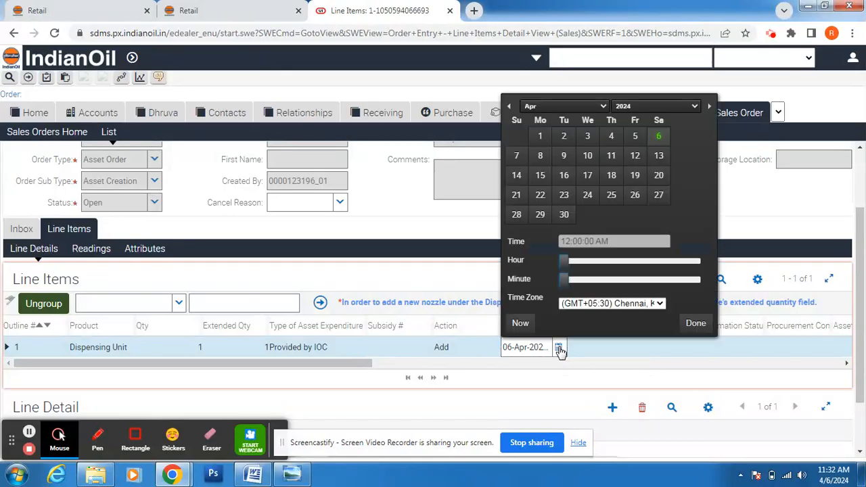
{"action": "left_click", "coordinate": [253, 474]}
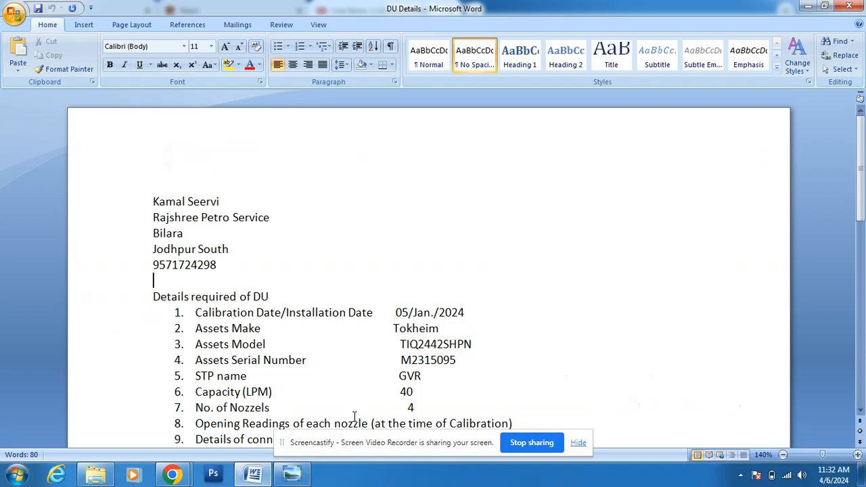
{"action": "mouse_move", "coordinate": [173, 476]}
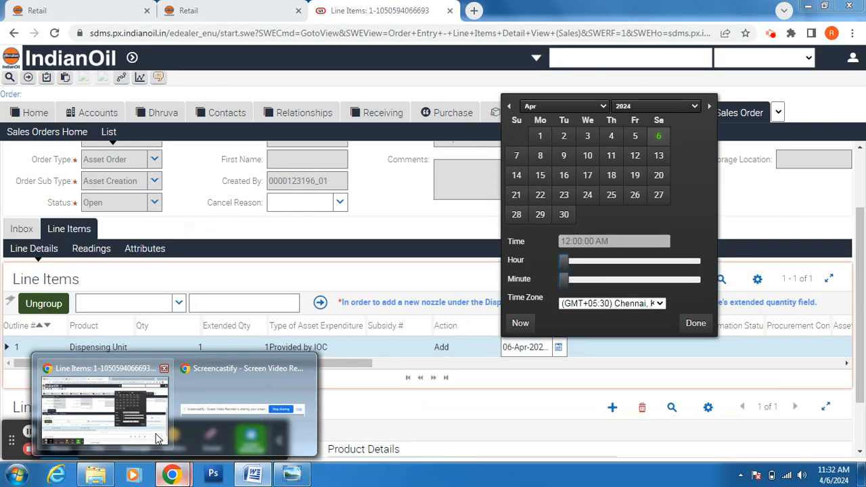
{"action": "left_click", "coordinate": [155, 439]}
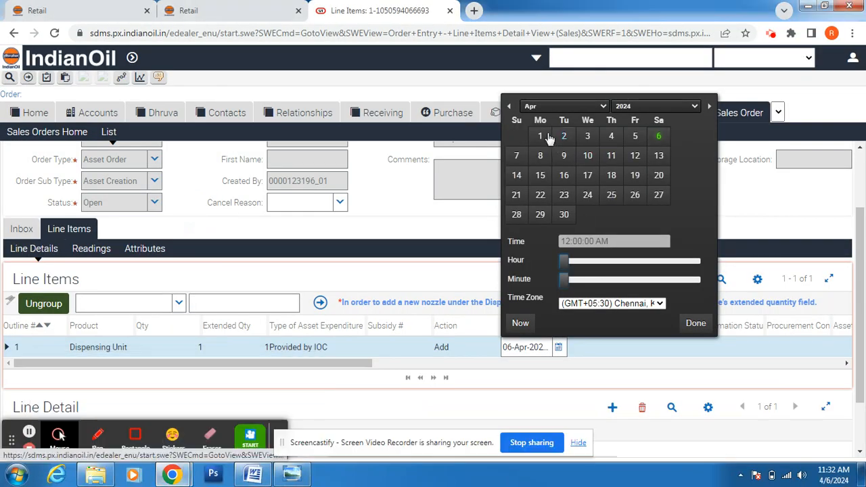
{"action": "left_click", "coordinate": [511, 106]}
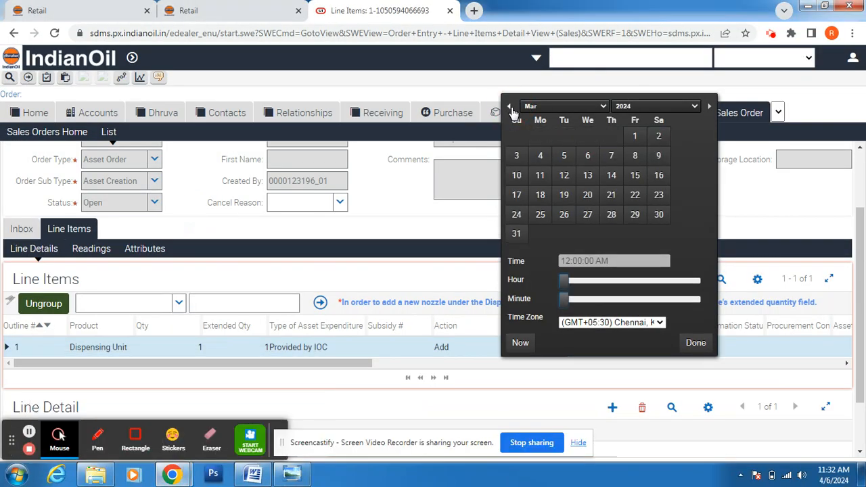
{"action": "left_click", "coordinate": [511, 107]}
{"action": "left_click", "coordinate": [511, 107]}
{"action": "left_click", "coordinate": [633, 135]}
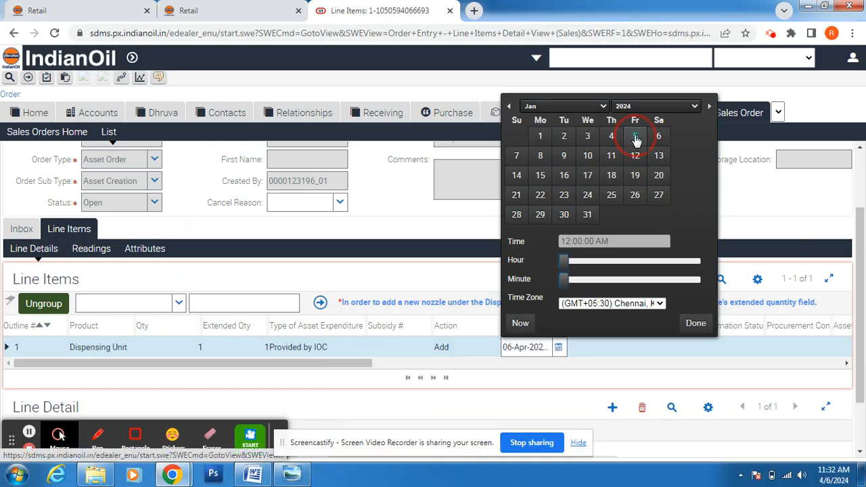
{"action": "left_click", "coordinate": [696, 324]}
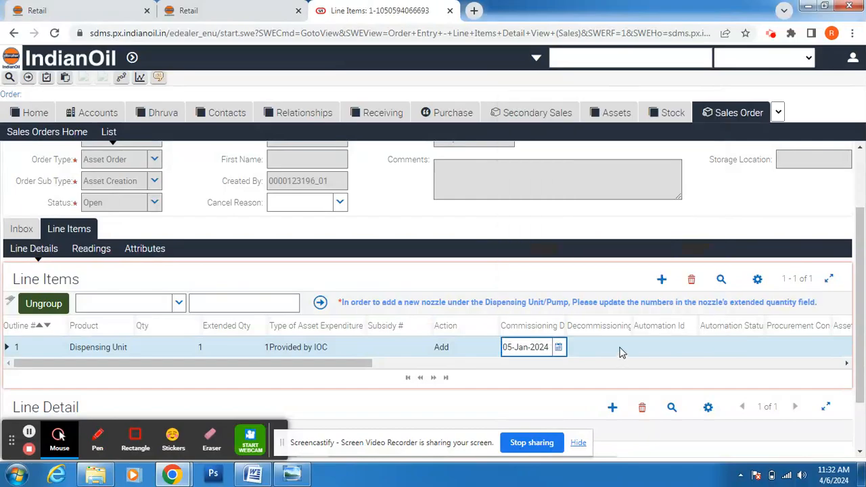
Step: Scroll the line item grid right and set Automation Status to Automated
{"action": "left_click", "coordinate": [655, 349]}
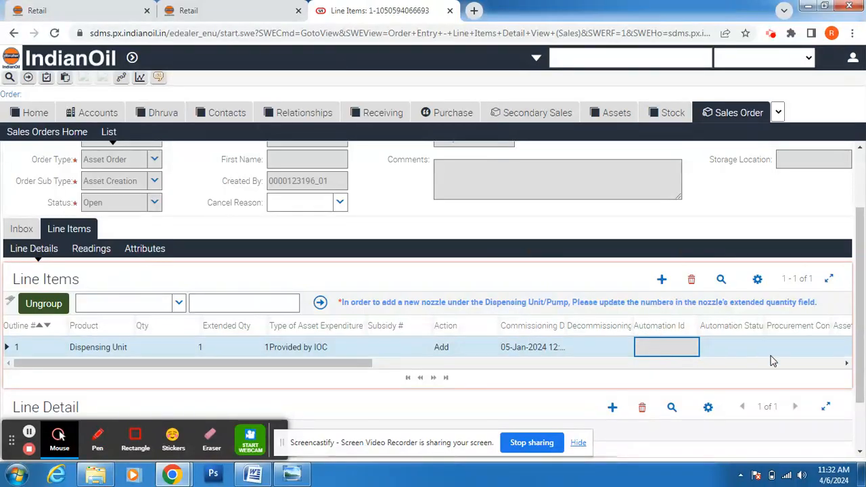
{"action": "left_click", "coordinate": [847, 363]}
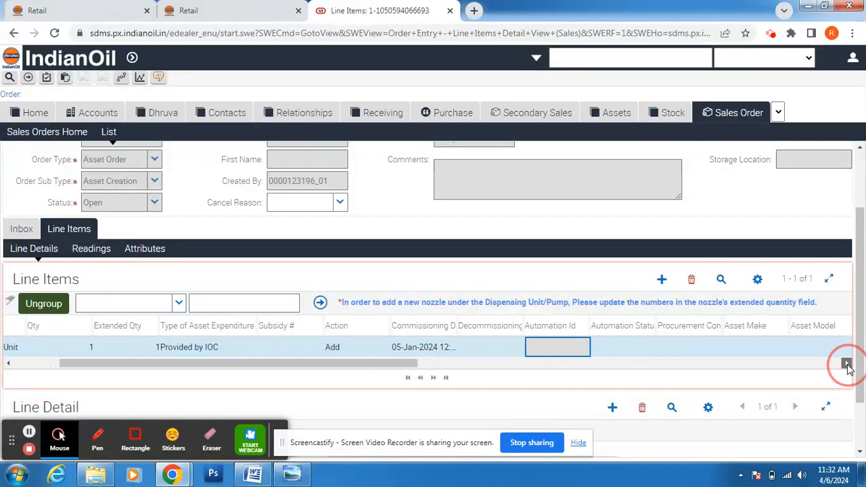
{"action": "left_click", "coordinate": [847, 364]}
{"action": "left_click", "coordinate": [847, 364]}
{"action": "left_click", "coordinate": [847, 364]}
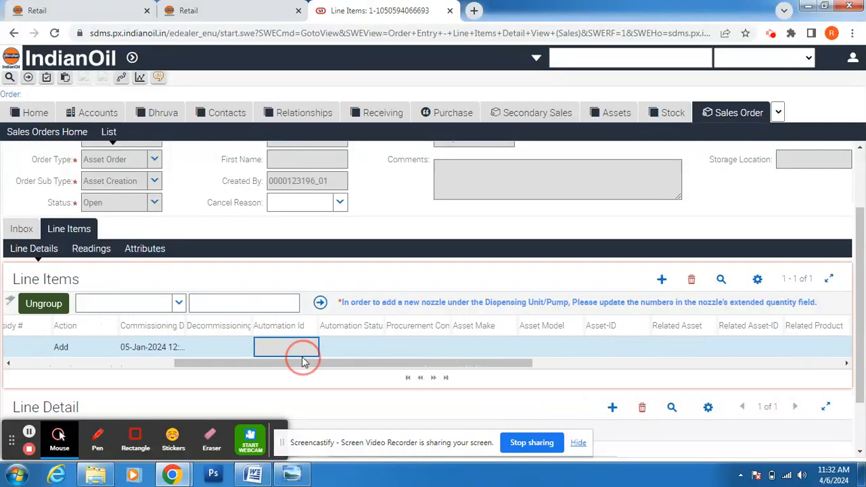
{"action": "left_click", "coordinate": [372, 347]}
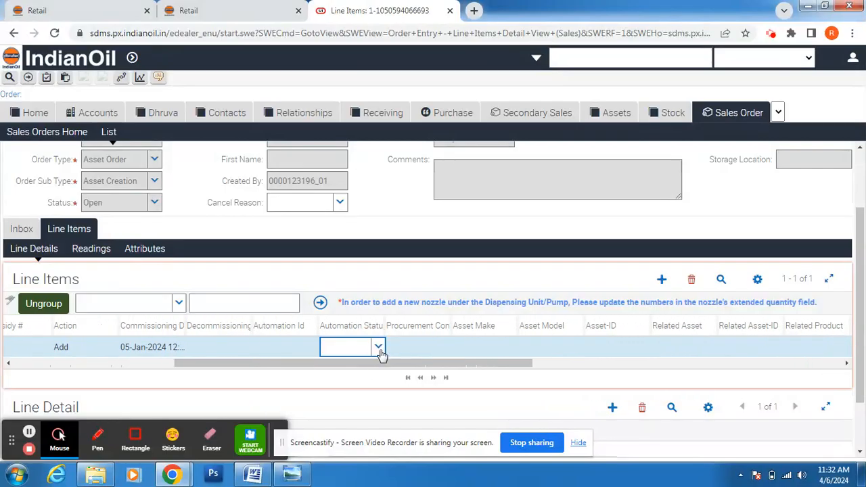
{"action": "left_click", "coordinate": [378, 347]}
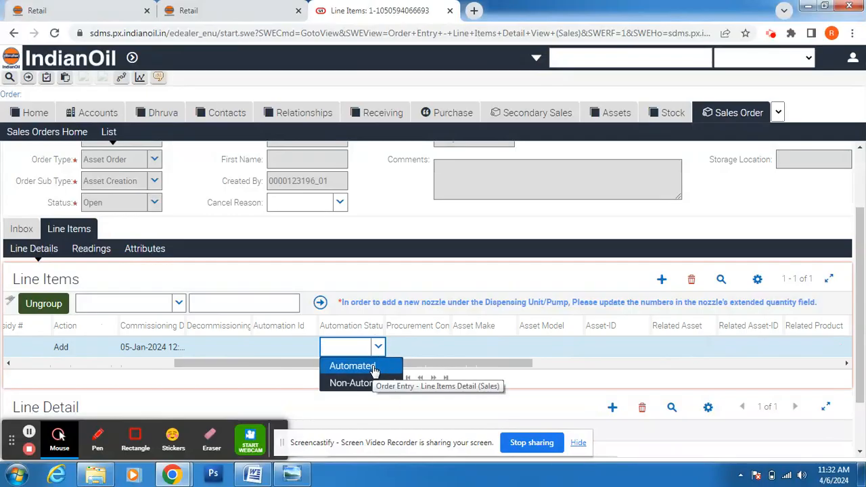
{"action": "left_click", "coordinate": [374, 367]}
Step: Set the line's Asset Make to TOKHEIM
{"action": "left_click_drag", "start_coordinate": [399, 369], "coordinate": [429, 364]}
{"action": "left_click", "coordinate": [435, 351]}
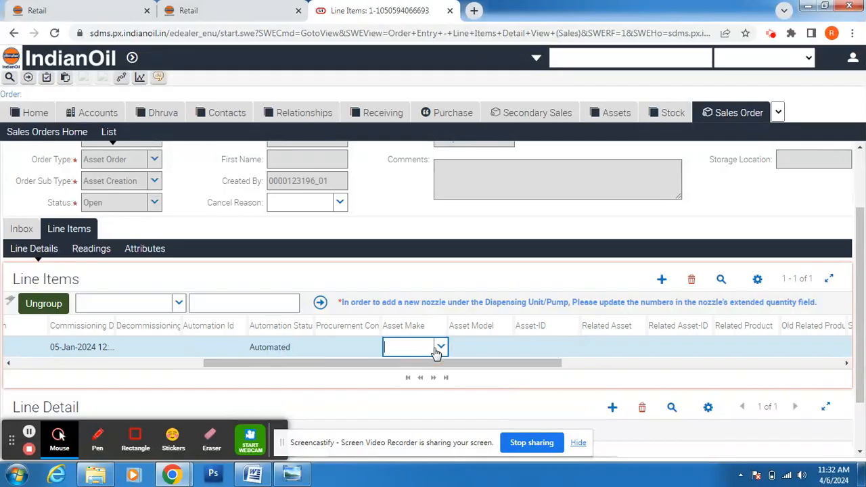
{"action": "left_click", "coordinate": [441, 349]}
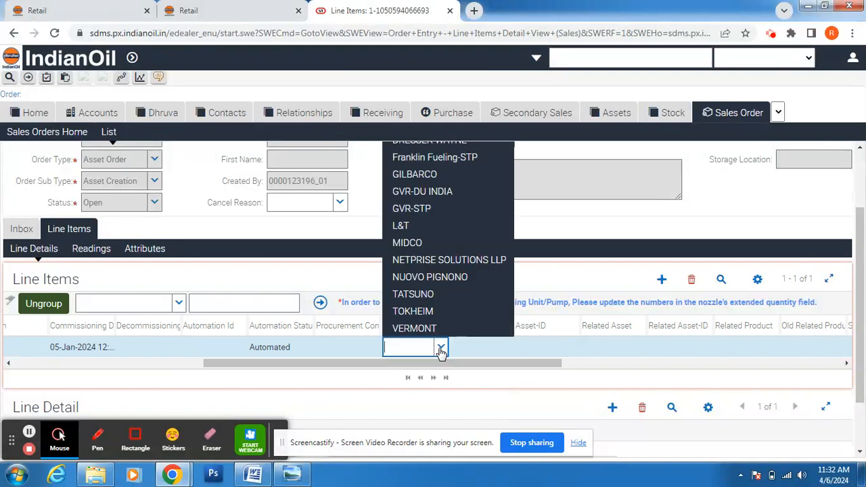
{"action": "left_click", "coordinate": [427, 312]}
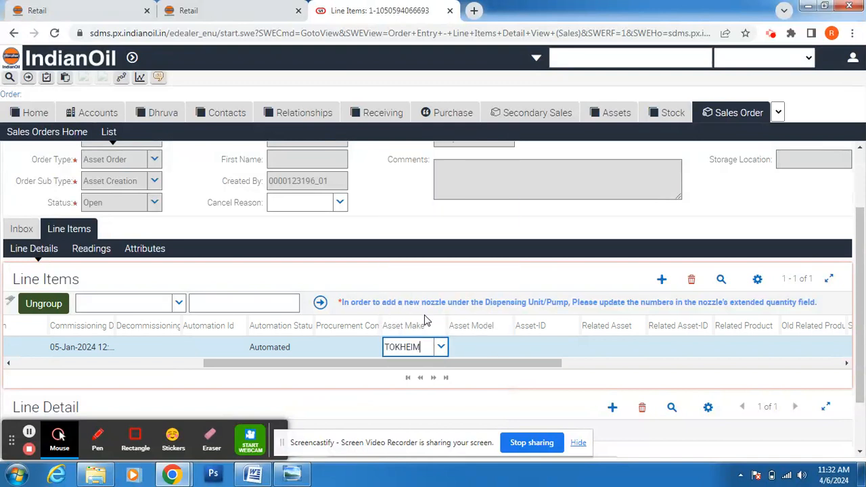
Step: Set Asset Model to TIQ2442SHPN after checking the model in the DU Details document
{"action": "left_click", "coordinate": [494, 347]}
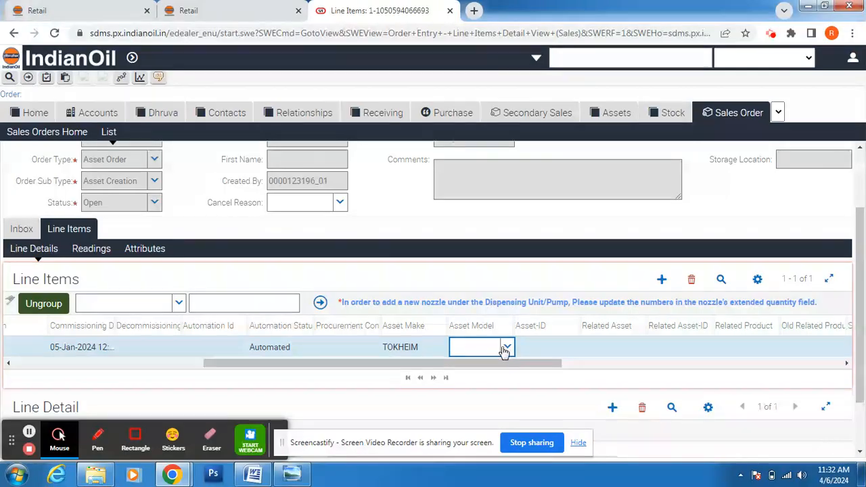
{"action": "left_click", "coordinate": [508, 347]}
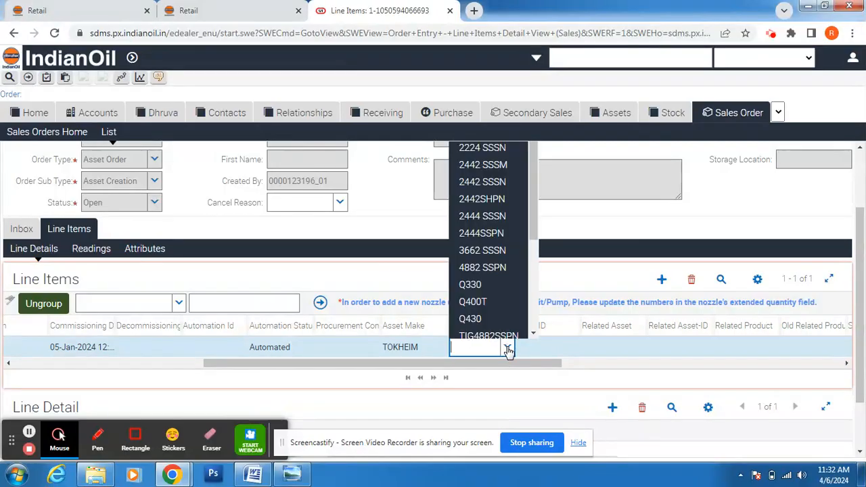
{"action": "left_click", "coordinate": [247, 474]}
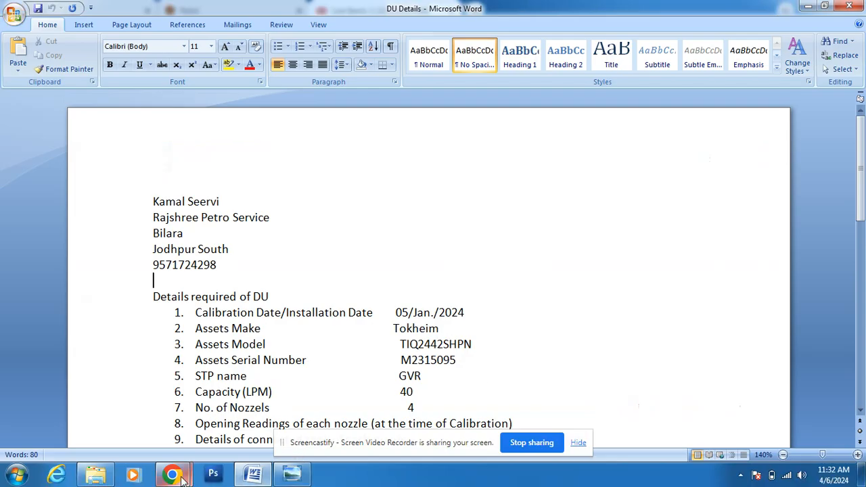
{"action": "mouse_move", "coordinate": [172, 475]}
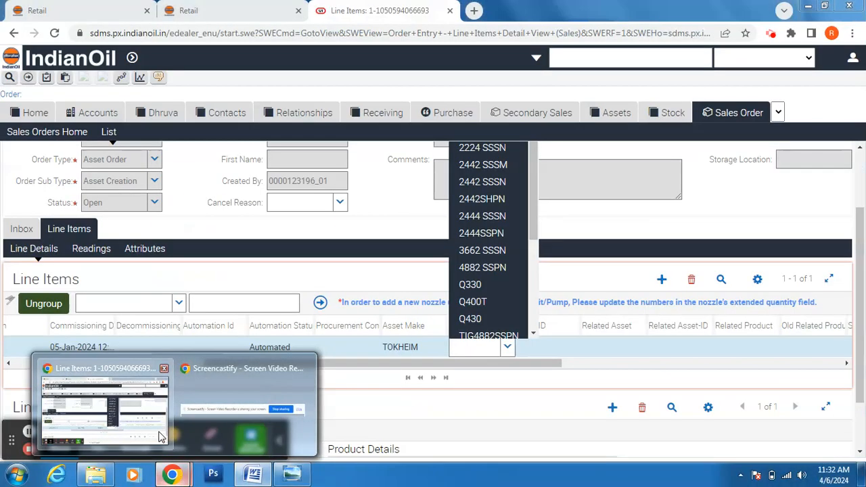
{"action": "left_click", "coordinate": [161, 437]}
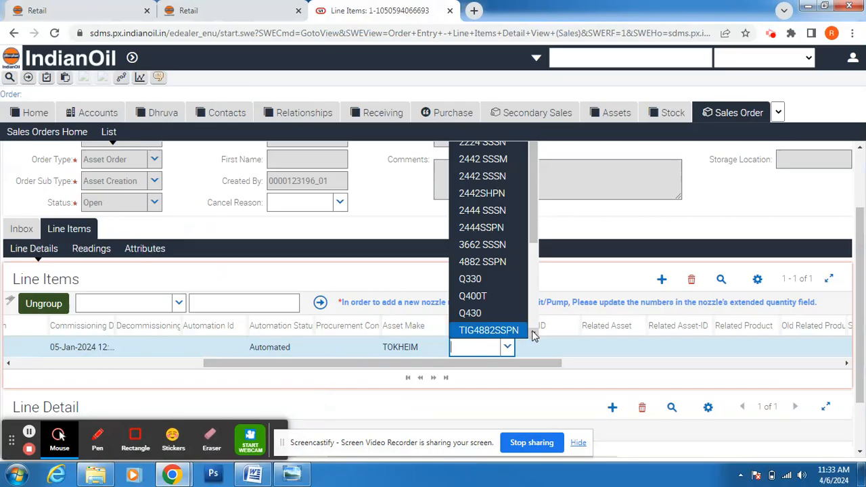
{"action": "scroll", "coordinate": [532, 331], "scroll_direction": "down", "scroll_amount": 3}
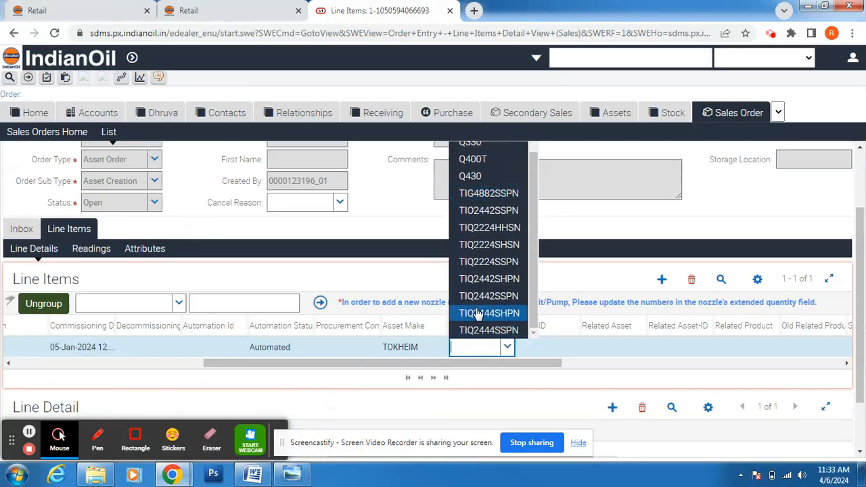
{"action": "left_click", "coordinate": [497, 280]}
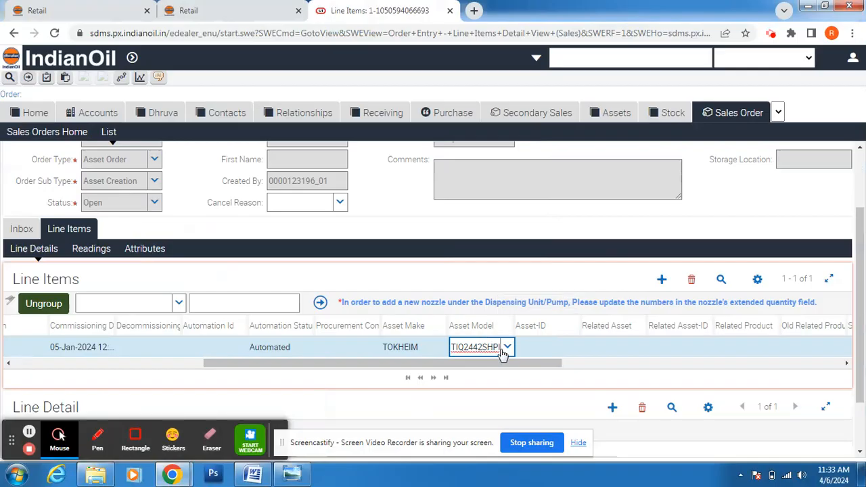
{"action": "left_click", "coordinate": [553, 354]}
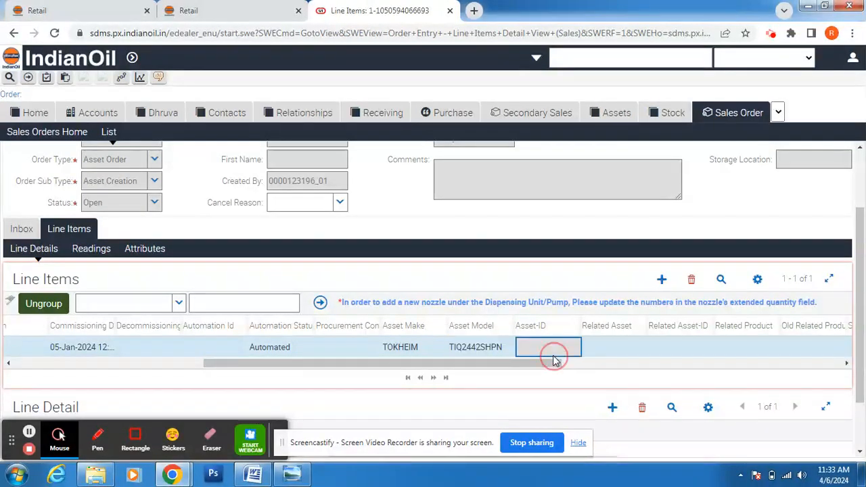
{"action": "left_click", "coordinate": [615, 354]}
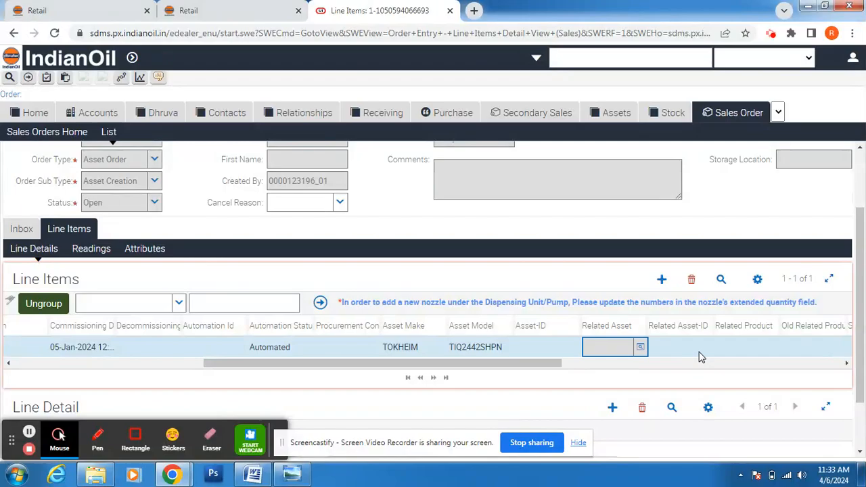
Step: Pick the line's site address and set AMC/Warranty to Warranty
{"action": "left_click_drag", "start_coordinate": [848, 368], "coordinate": [848, 373]}
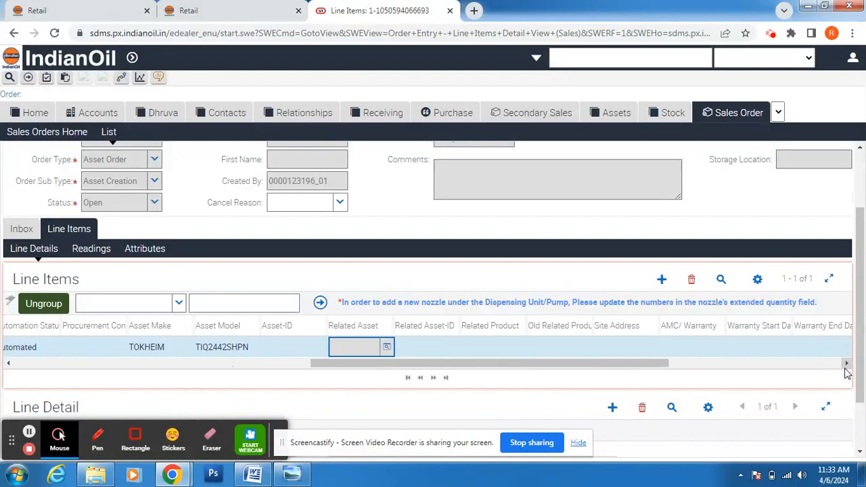
{"action": "left_click", "coordinate": [653, 352]}
{"action": "left_click", "coordinate": [652, 350]}
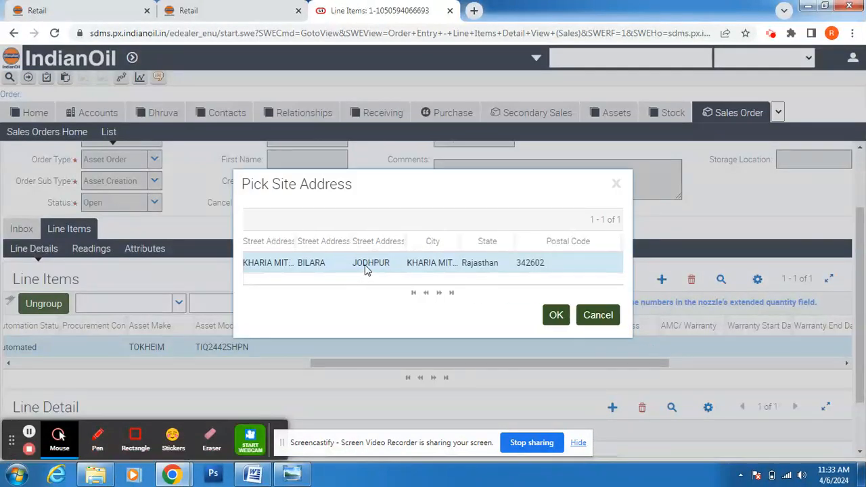
{"action": "left_click", "coordinate": [555, 315]}
{"action": "left_click", "coordinate": [709, 348]}
{"action": "left_click", "coordinate": [720, 347]}
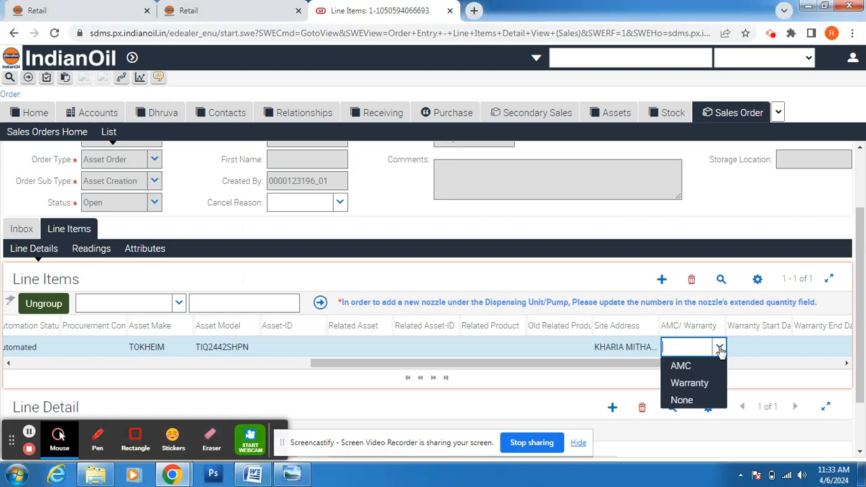
{"action": "left_click", "coordinate": [708, 383]}
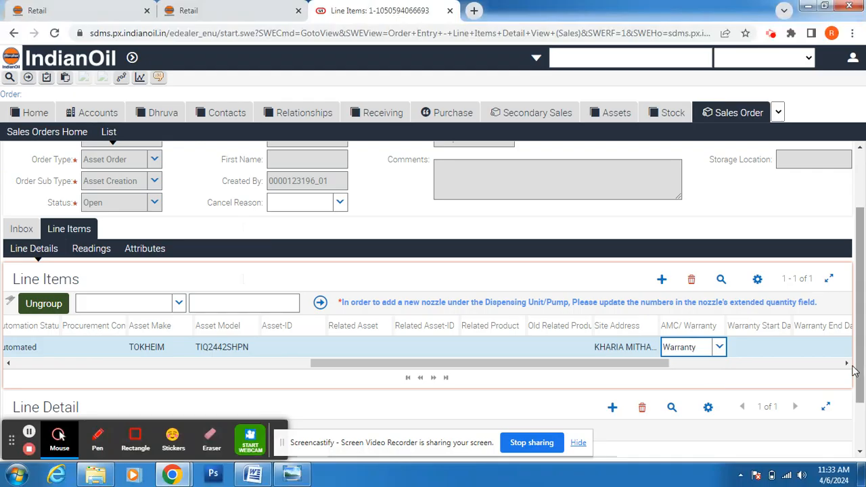
Step: Scroll the line item grid right to the Approval Date column
{"action": "left_click", "coordinate": [846, 363]}
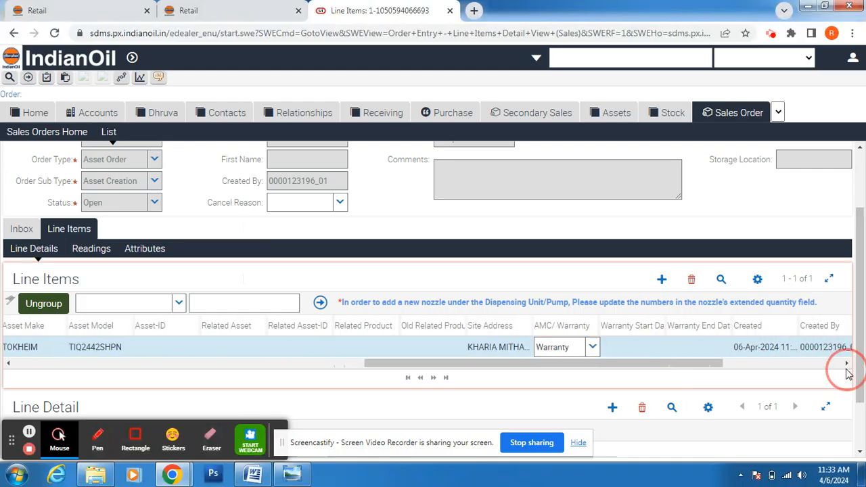
{"action": "left_click", "coordinate": [846, 364]}
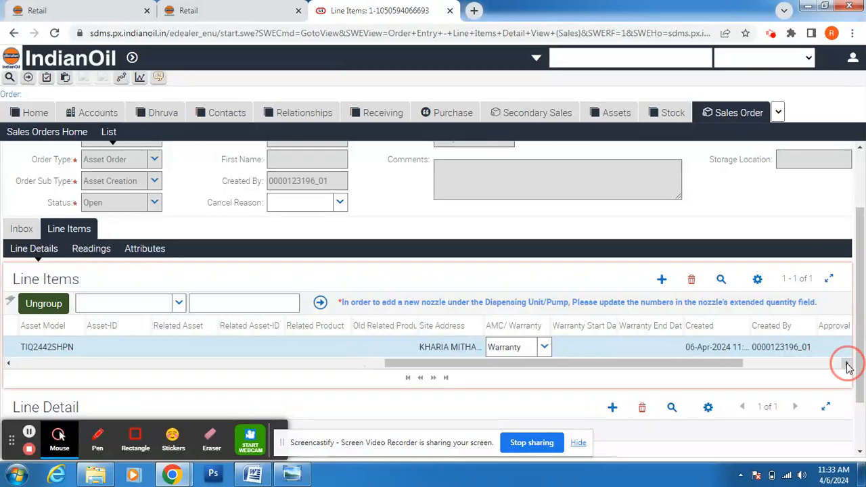
{"action": "left_click", "coordinate": [846, 363]}
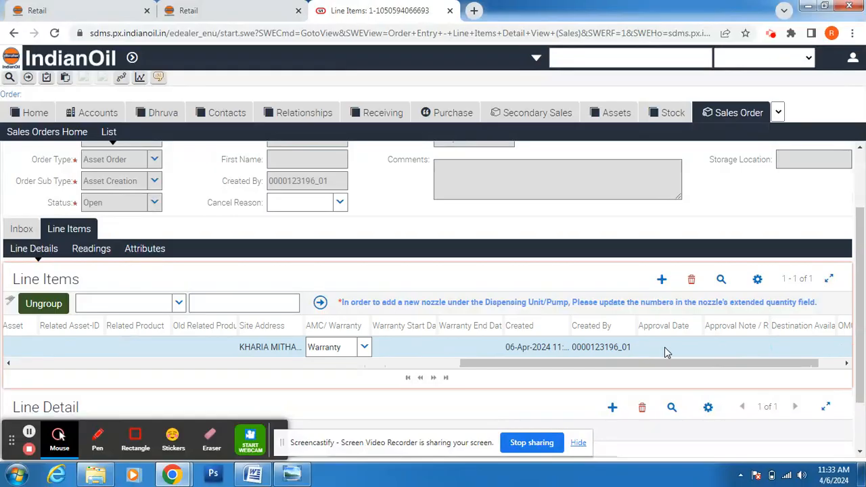
{"action": "left_click", "coordinate": [697, 348]}
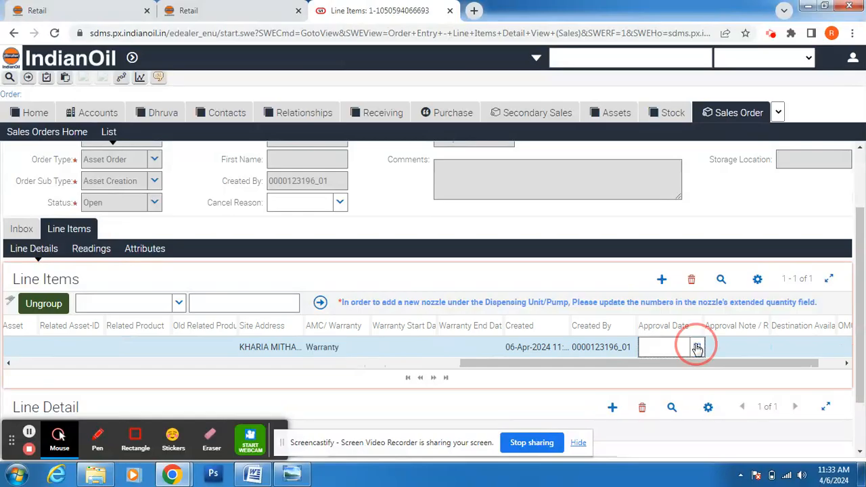
Step: Set the approval date to 05-Jan-2024 from the calendar
{"action": "left_click", "coordinate": [697, 349]}
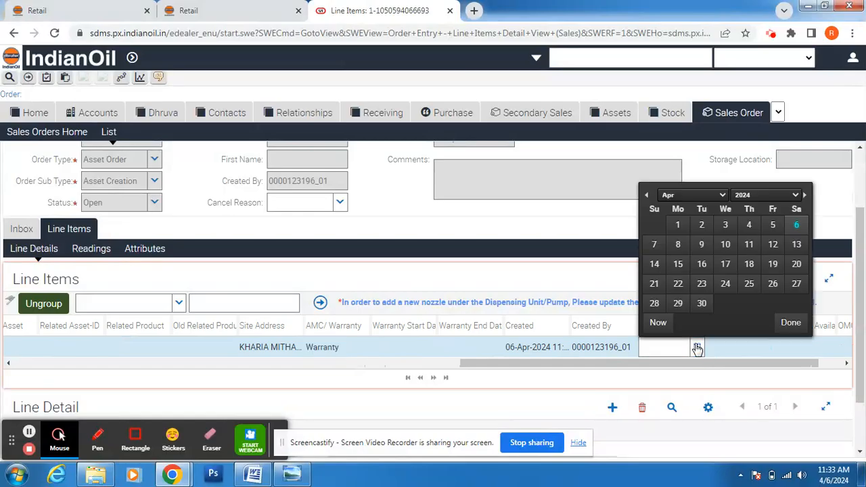
{"action": "left_click", "coordinate": [647, 196]}
{"action": "left_click", "coordinate": [647, 196]}
{"action": "left_click", "coordinate": [647, 196]}
{"action": "left_click", "coordinate": [647, 196]}
{"action": "left_click", "coordinate": [773, 225]}
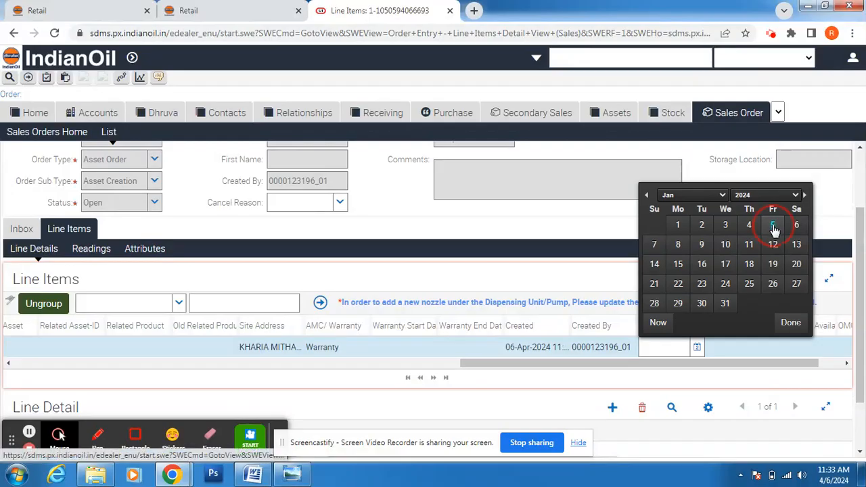
Step: Enter 'new asset' as the approval note and scroll the grid back to its first columns
{"action": "left_click", "coordinate": [761, 348]}
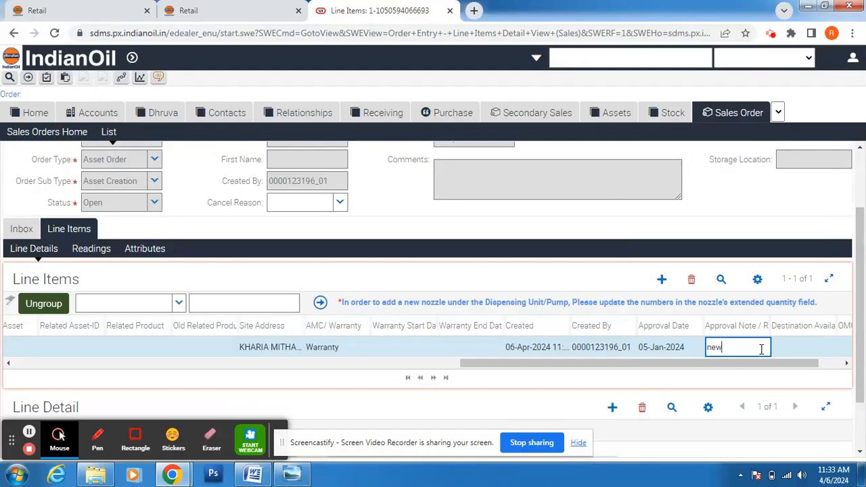
{"action": "type", "text": "new asset"}
{"action": "left_click", "coordinate": [845, 367]}
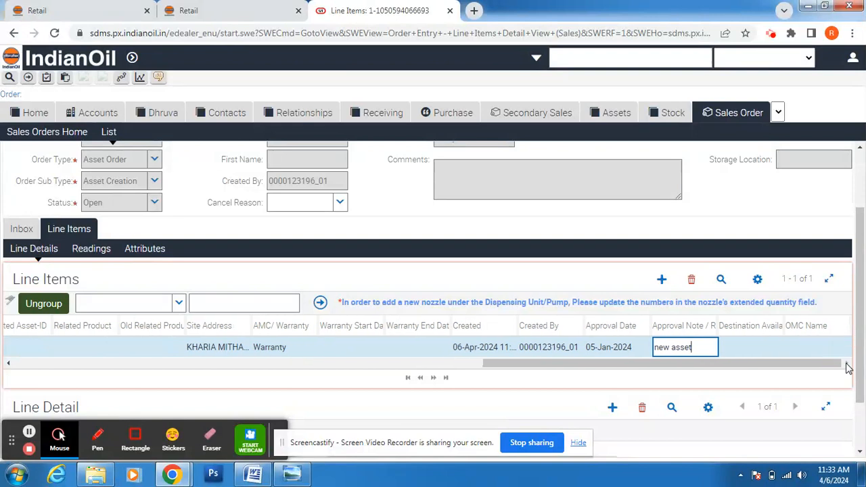
{"action": "left_click_drag", "start_coordinate": [819, 368], "coordinate": [640, 372]}
{"action": "left_click", "coordinate": [633, 364]}
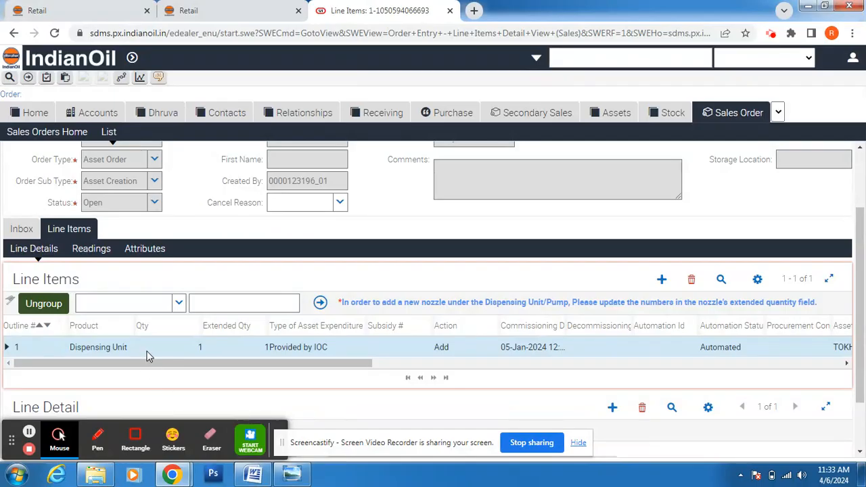
Step: Change the dispensing unit's AMC attribute from N/A to Warranty, then bring up the Tokheim nameplate photo
{"action": "left_click", "coordinate": [153, 254]}
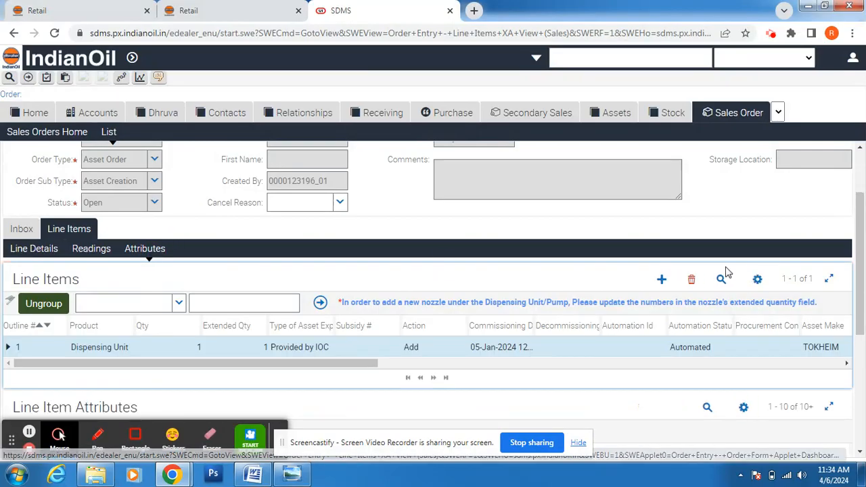
{"action": "left_click_drag", "start_coordinate": [856, 288], "coordinate": [857, 400]}
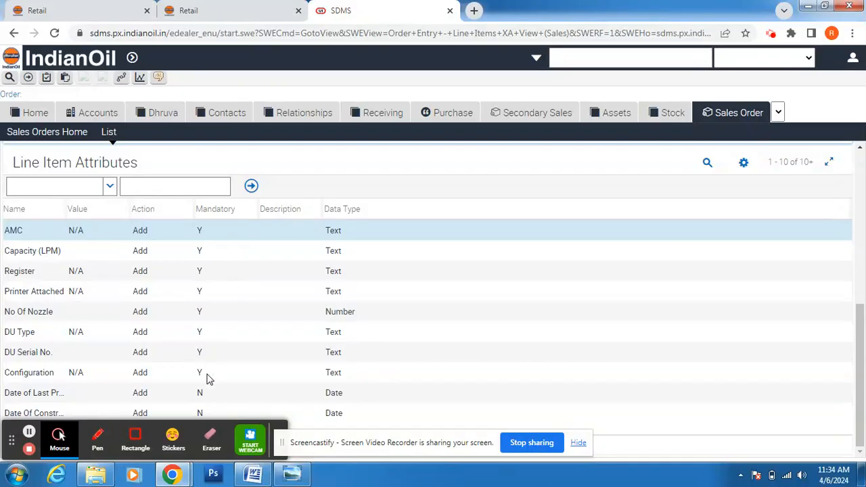
{"action": "left_click", "coordinate": [31, 240]}
{"action": "left_click", "coordinate": [102, 232]}
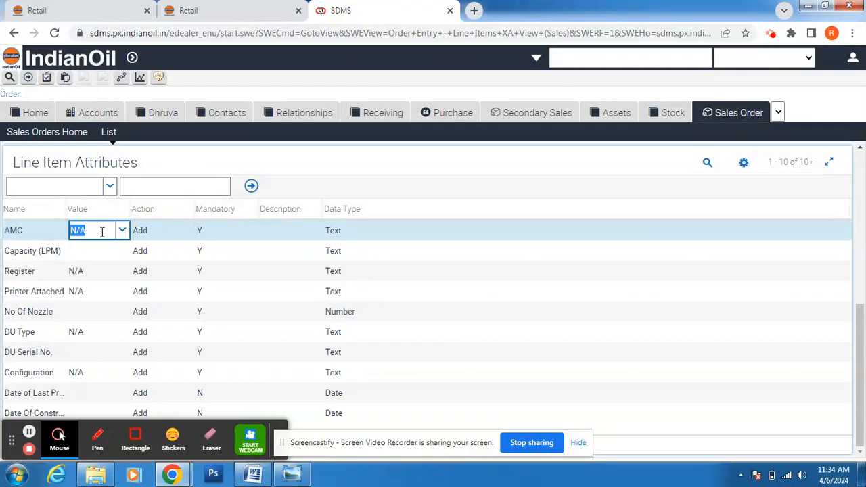
{"action": "left_click", "coordinate": [122, 232]}
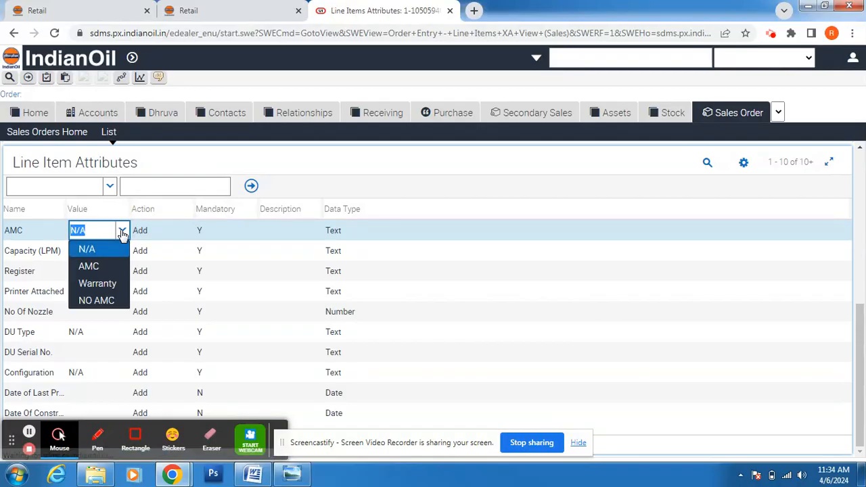
{"action": "left_click", "coordinate": [110, 285]}
{"action": "left_click", "coordinate": [97, 261]}
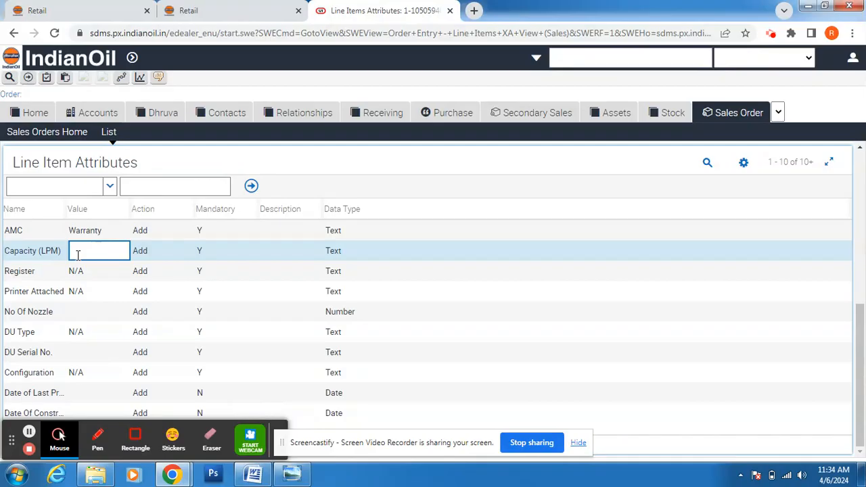
{"action": "left_click", "coordinate": [292, 480]}
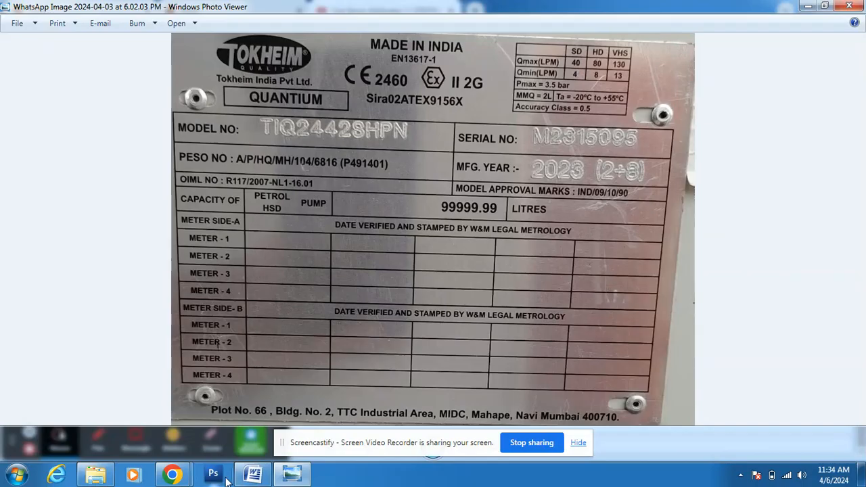
Step: Leave the nameplate photo and return to the SDMS Line Items Attributes window
{"action": "mouse_move", "coordinate": [172, 475]}
{"action": "left_click", "coordinate": [133, 425]}
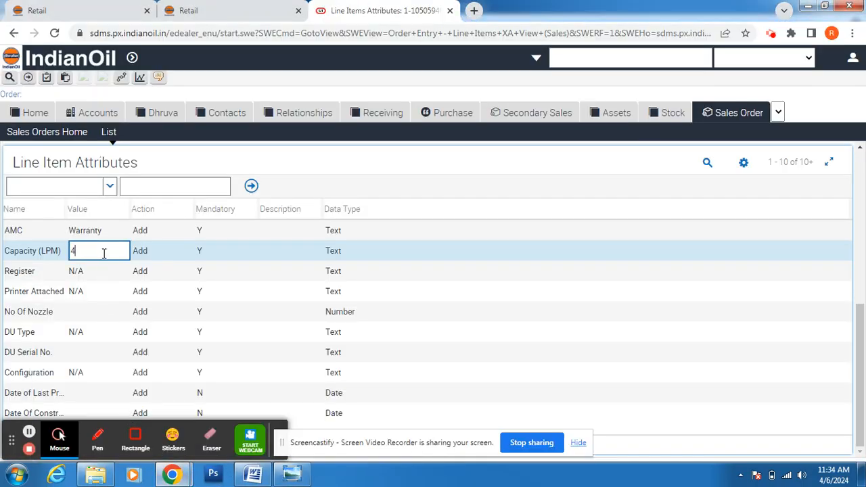
Step: Set Capacity to 40, Register to ERA and Printer Attached to Yes
{"action": "left_click", "coordinate": [116, 272]}
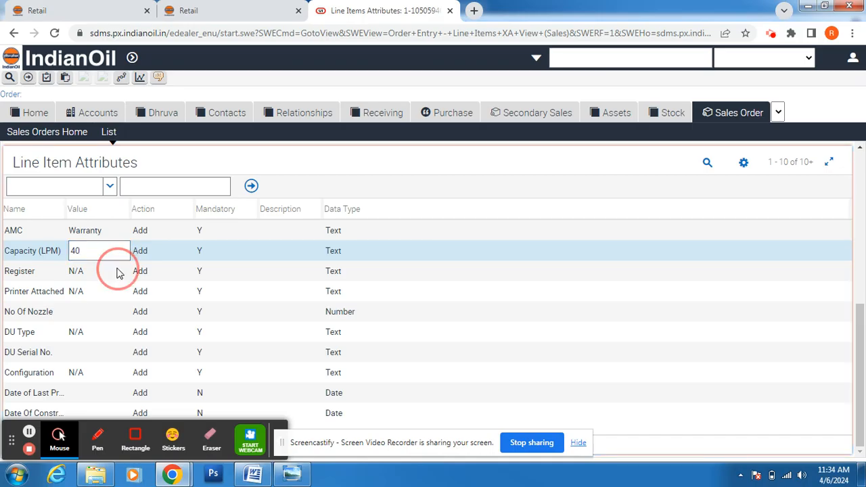
{"action": "left_click", "coordinate": [122, 271]}
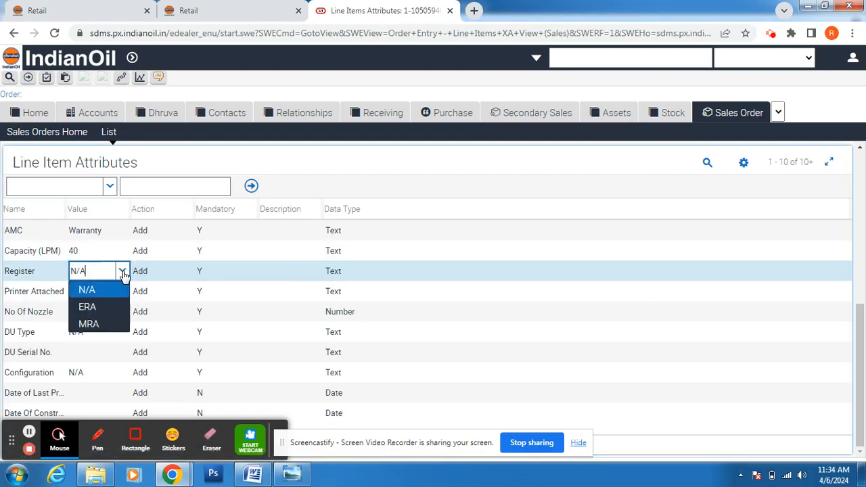
{"action": "left_click", "coordinate": [107, 310]}
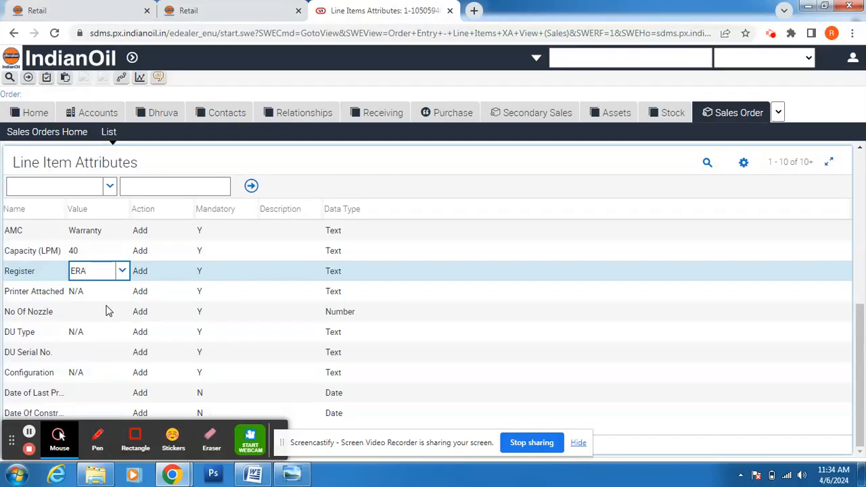
{"action": "left_click", "coordinate": [121, 299]}
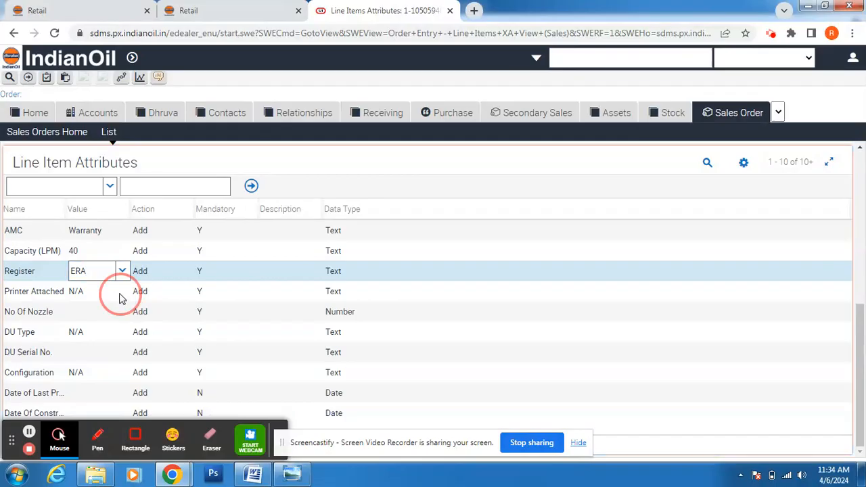
{"action": "left_click", "coordinate": [122, 293]}
{"action": "left_click", "coordinate": [105, 329]}
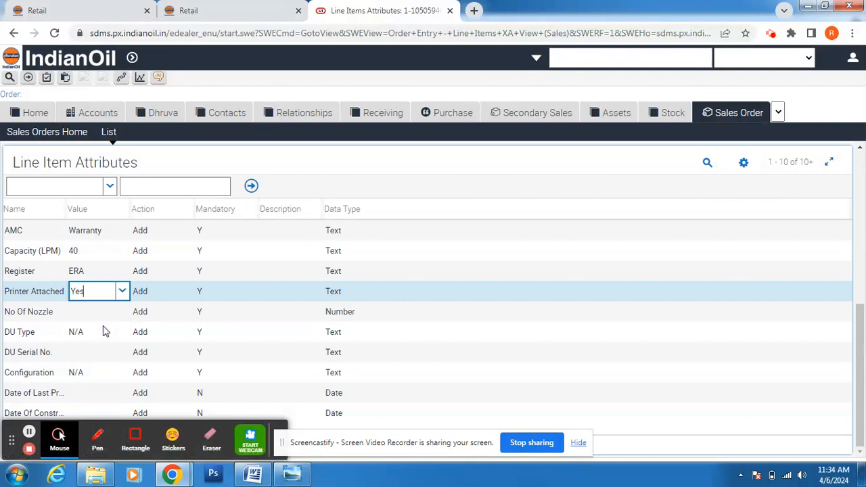
Step: Set No Of Nozzle to 4 and DU Type to MPD 242, then bring up DU Details
{"action": "left_click", "coordinate": [105, 317]}
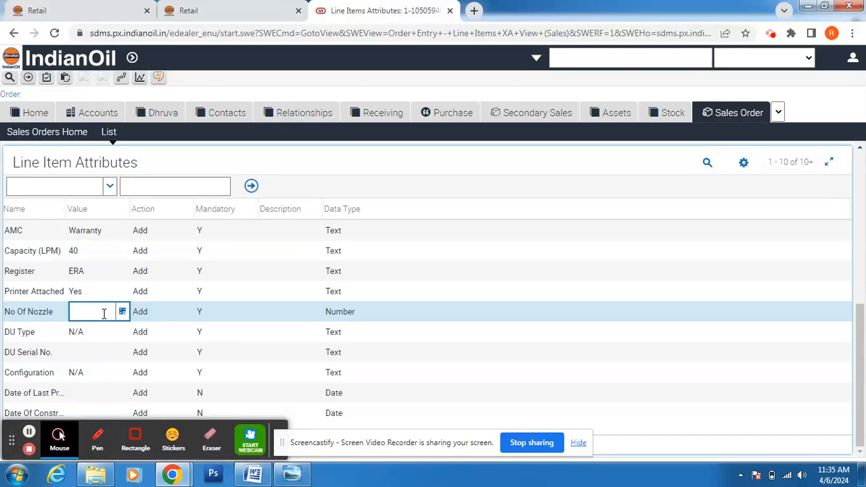
{"action": "type", "text": "4"}
{"action": "left_click", "coordinate": [124, 335]}
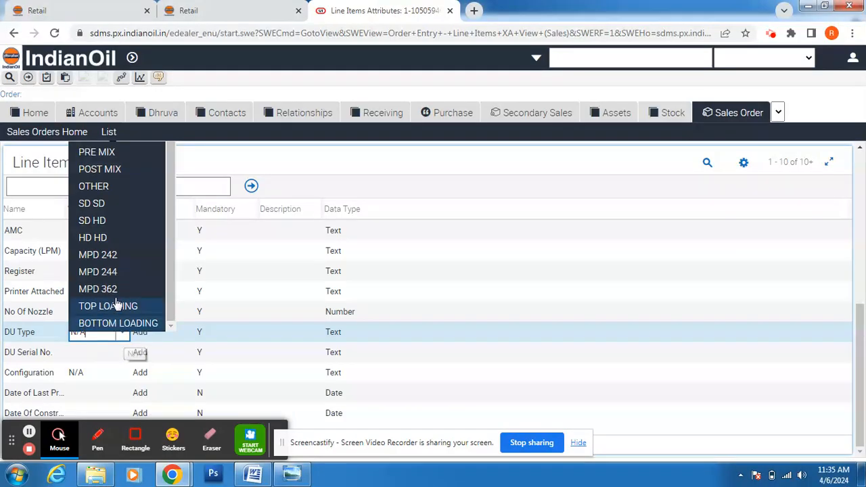
{"action": "left_click", "coordinate": [114, 260]}
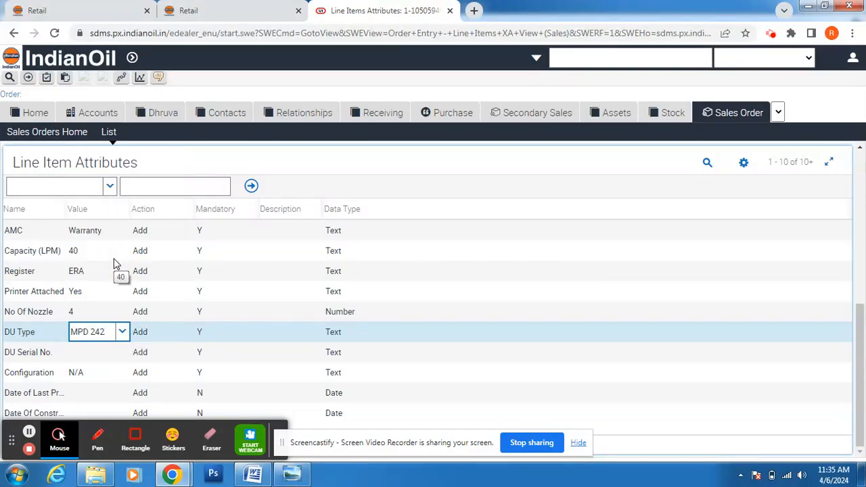
{"action": "left_click", "coordinate": [123, 352]}
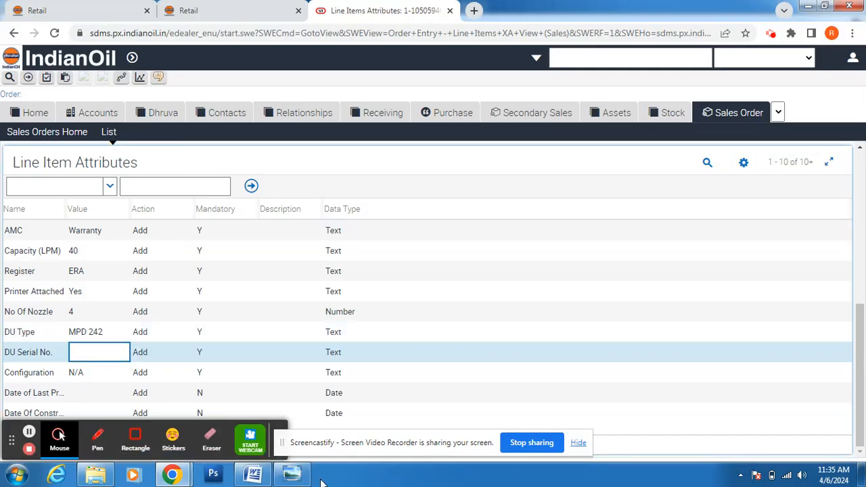
{"action": "left_click", "coordinate": [256, 477]}
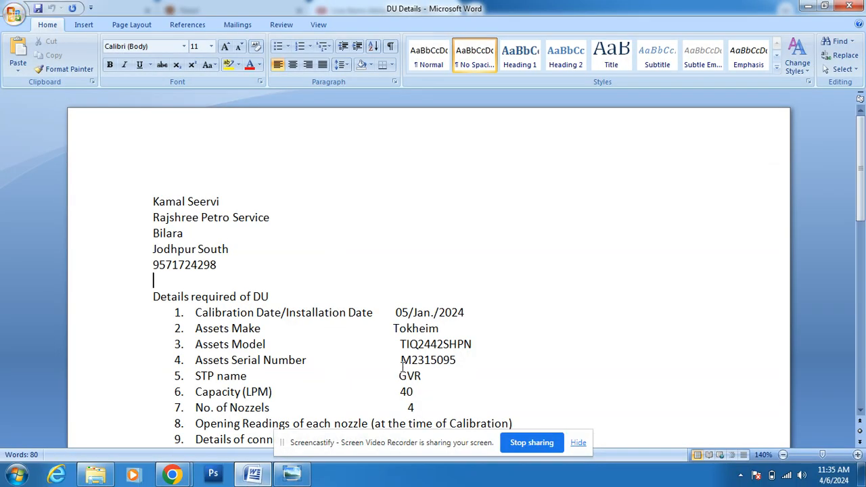
Step: Copy serial number M2315095 from the DU Details document and return to SDMS
{"action": "left_click_drag", "start_coordinate": [401, 360], "coordinate": [458, 362]}
{"action": "key", "text": "ctrl+c"}
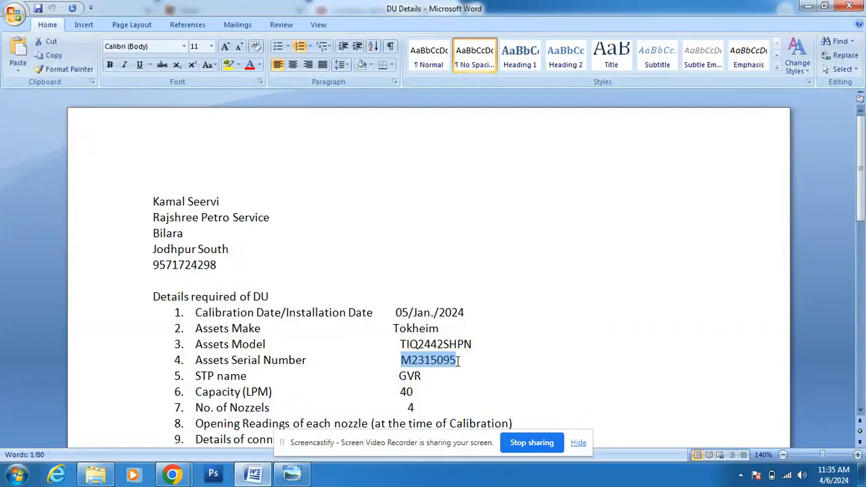
{"action": "left_click", "coordinate": [256, 475]}
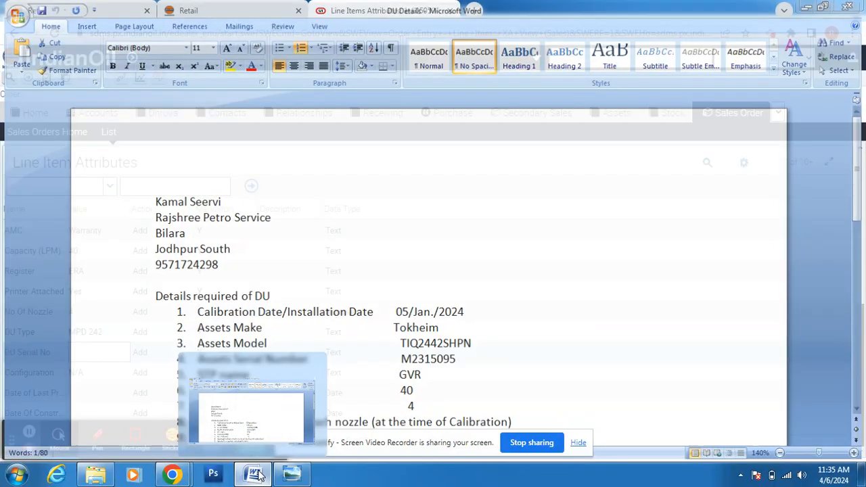
Step: Paste M2315095 as the DU Serial No. and set Configuration to 2X4X2
{"action": "mouse_move", "coordinate": [123, 393]}
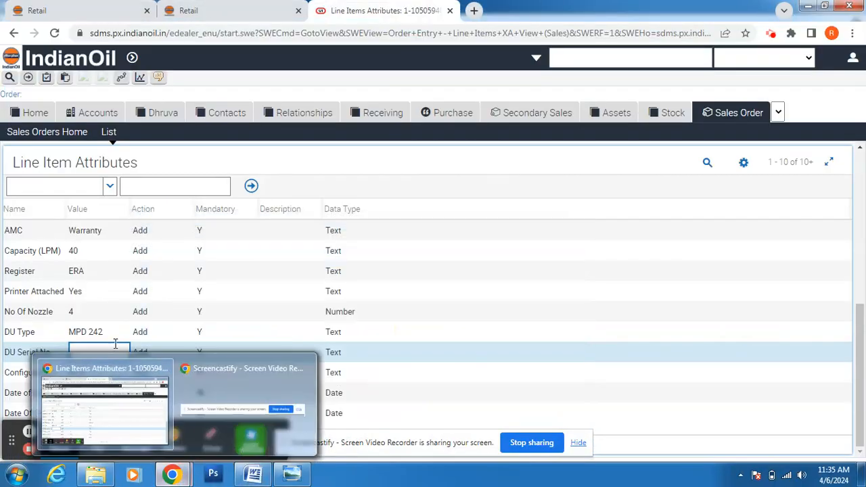
{"action": "left_click", "coordinate": [115, 350]}
{"action": "key", "text": "ctrl+v"}
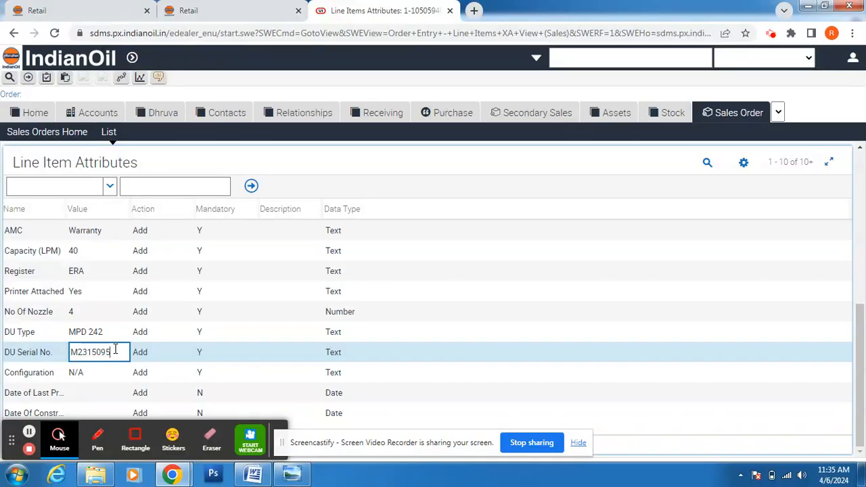
{"action": "left_click", "coordinate": [115, 377]}
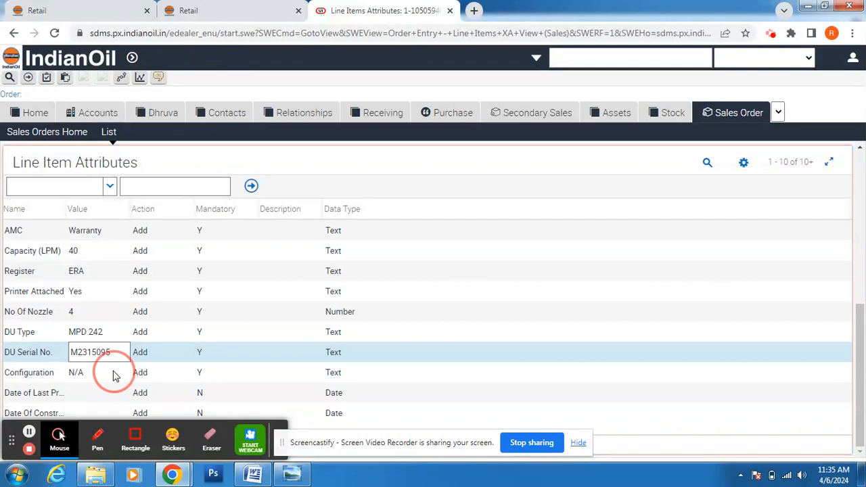
{"action": "left_click", "coordinate": [121, 373]}
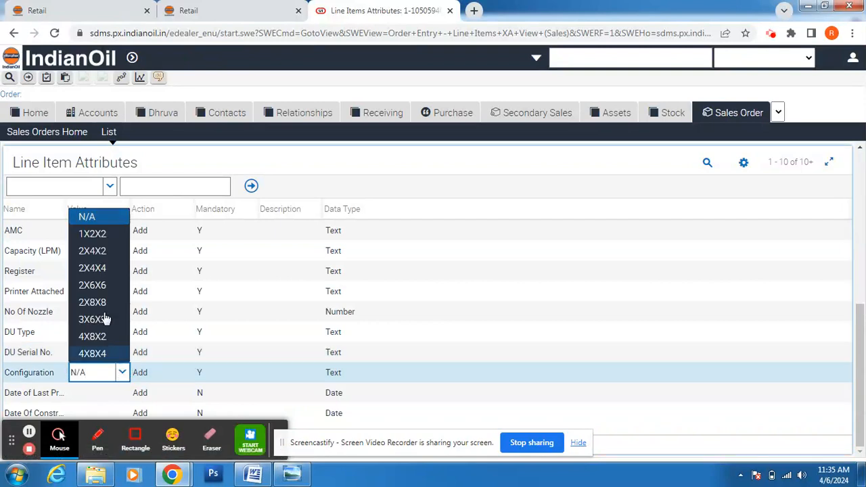
{"action": "left_click", "coordinate": [107, 255]}
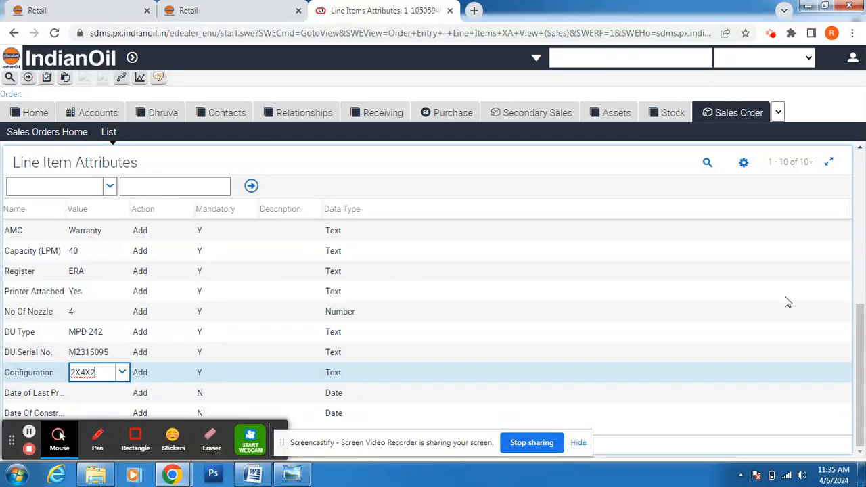
{"action": "scroll", "coordinate": [858, 348], "scroll_direction": "up", "scroll_amount": 3}
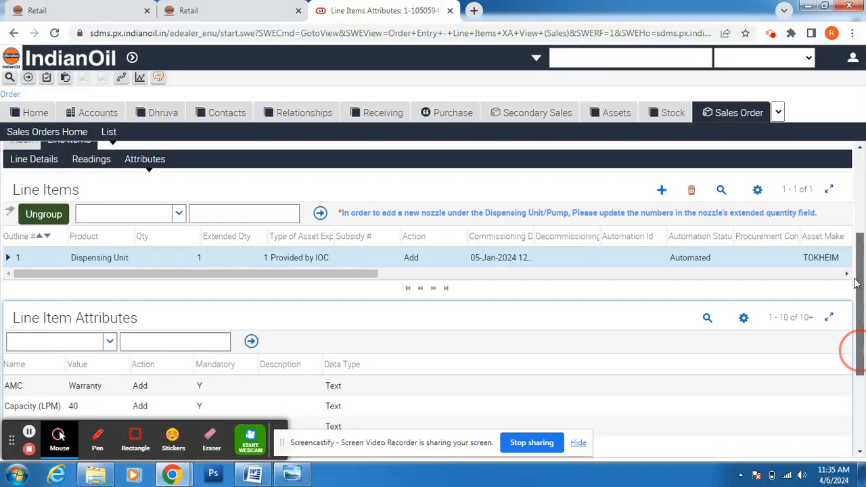
{"action": "left_click", "coordinate": [488, 325]}
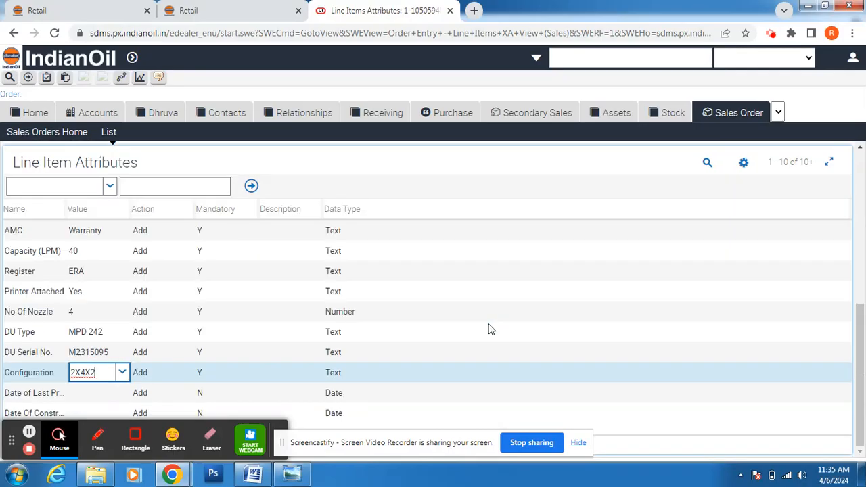
{"action": "left_click_drag", "start_coordinate": [859, 381], "coordinate": [860, 234]}
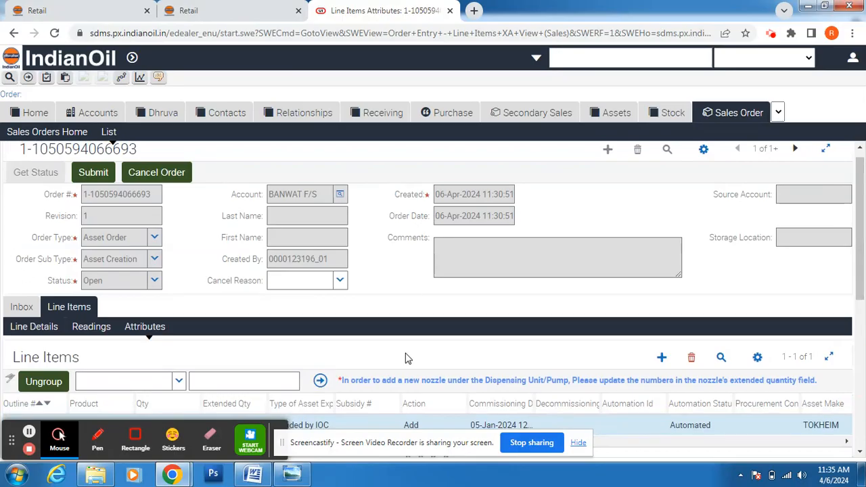
Step: Select the Pump line item and set its commissioning date to 05-Jan-2024
{"action": "scroll", "coordinate": [857, 232], "scroll_direction": "down", "scroll_amount": 2}
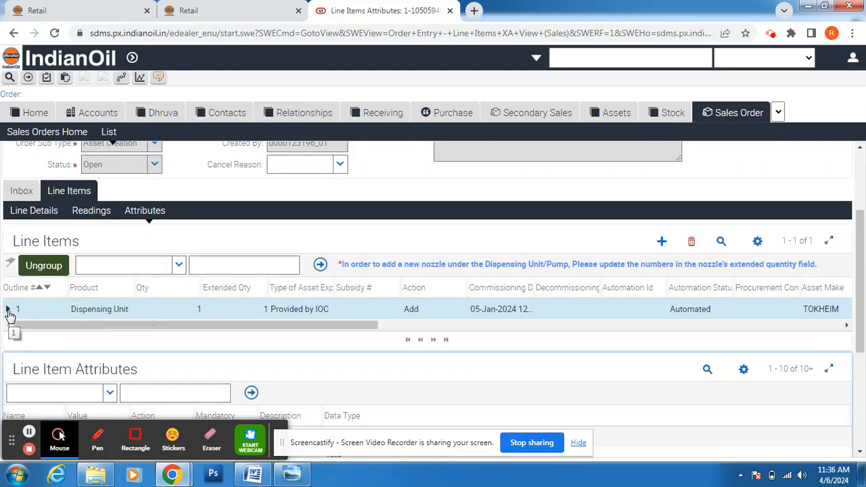
{"action": "left_click", "coordinate": [9, 311]}
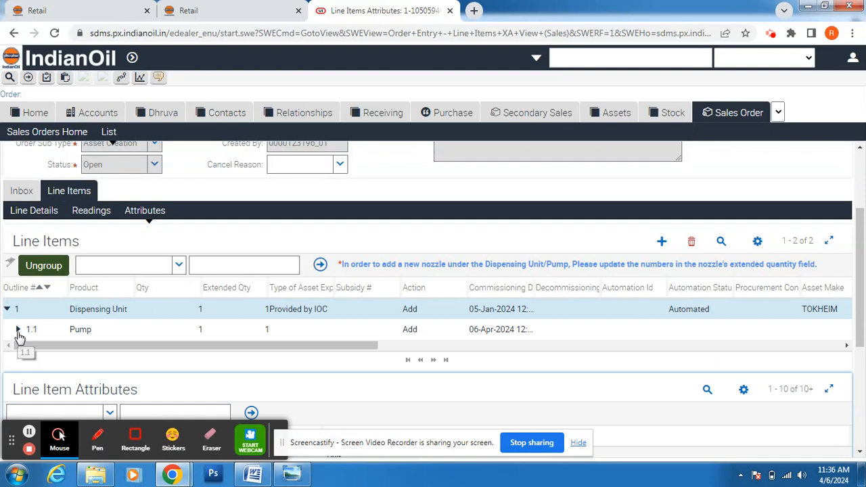
{"action": "left_click", "coordinate": [94, 348]}
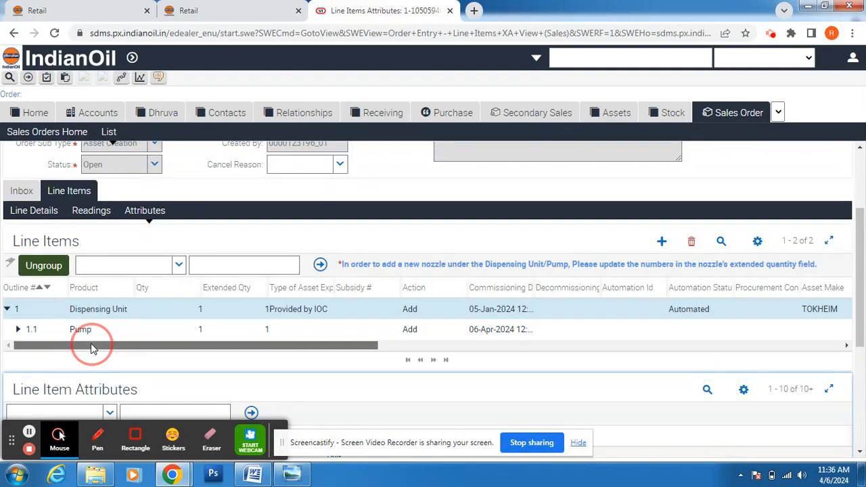
{"action": "left_click", "coordinate": [89, 337]}
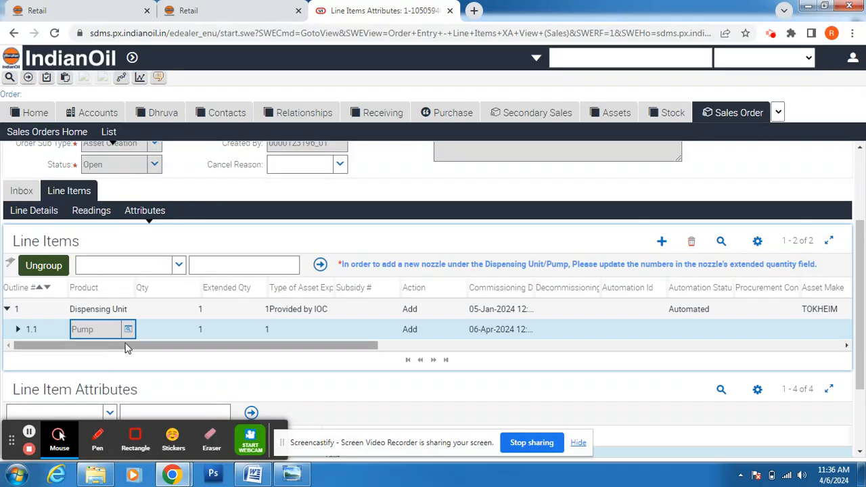
{"action": "left_click_drag", "start_coordinate": [346, 347], "coordinate": [397, 348]}
{"action": "left_click", "coordinate": [402, 329]}
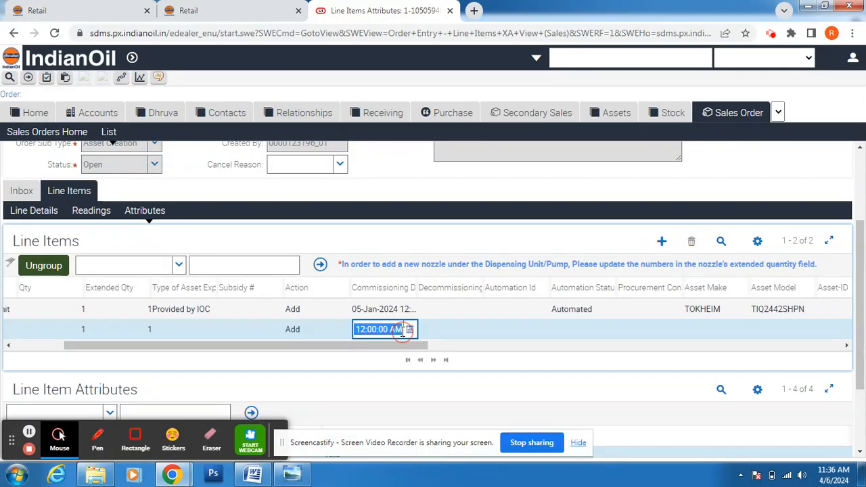
{"action": "left_click", "coordinate": [409, 330]}
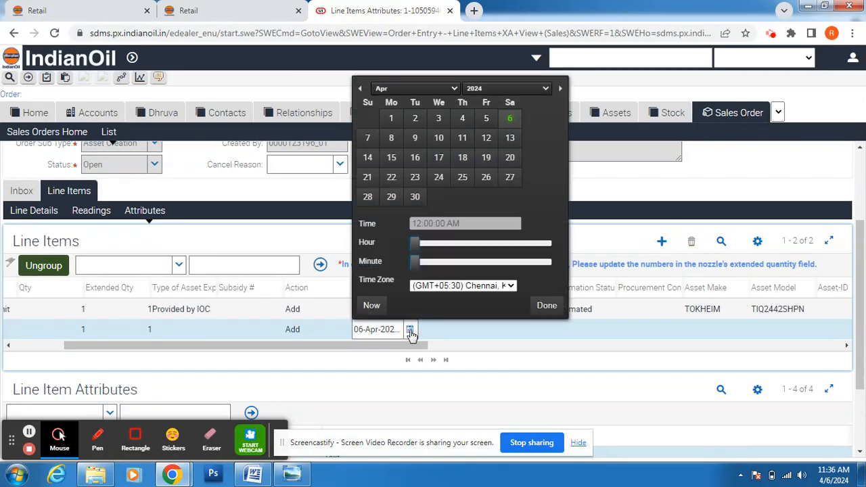
{"action": "left_click", "coordinate": [362, 90]}
{"action": "left_click", "coordinate": [362, 90]}
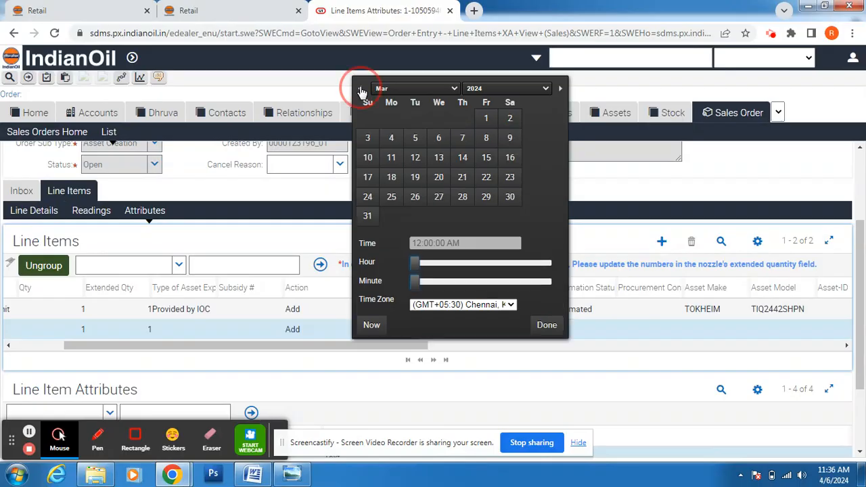
{"action": "left_click", "coordinate": [362, 90]}
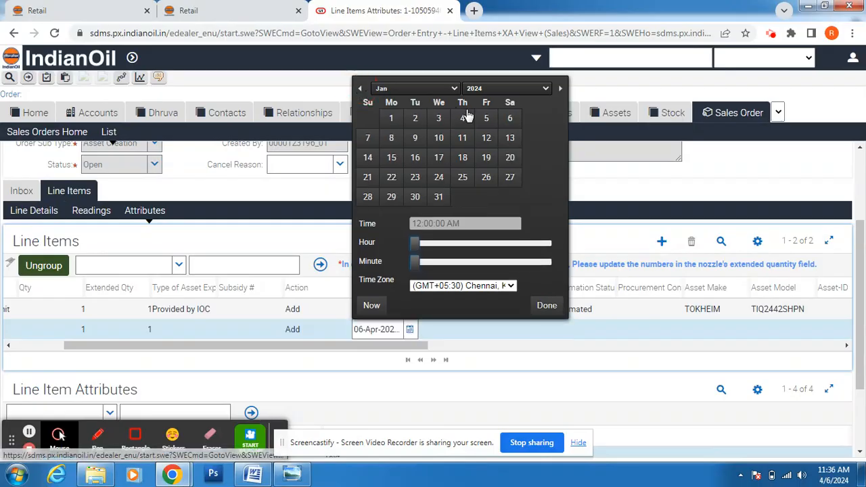
{"action": "left_click", "coordinate": [486, 119]}
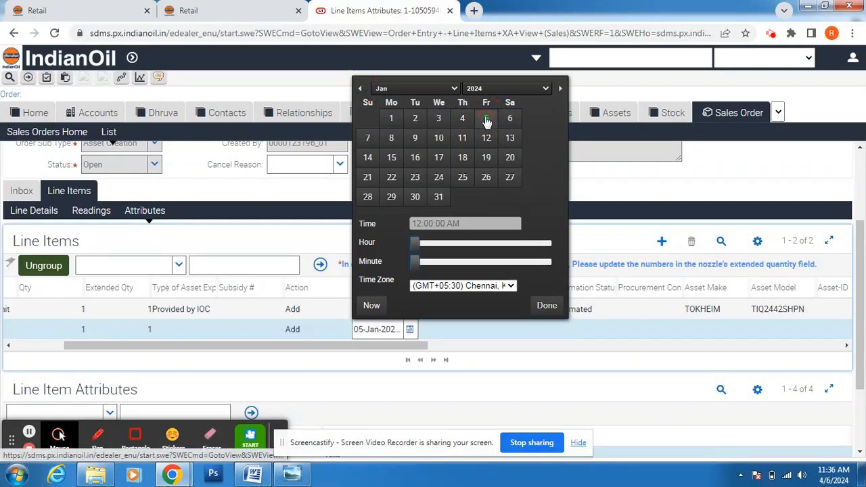
{"action": "left_click", "coordinate": [546, 308]}
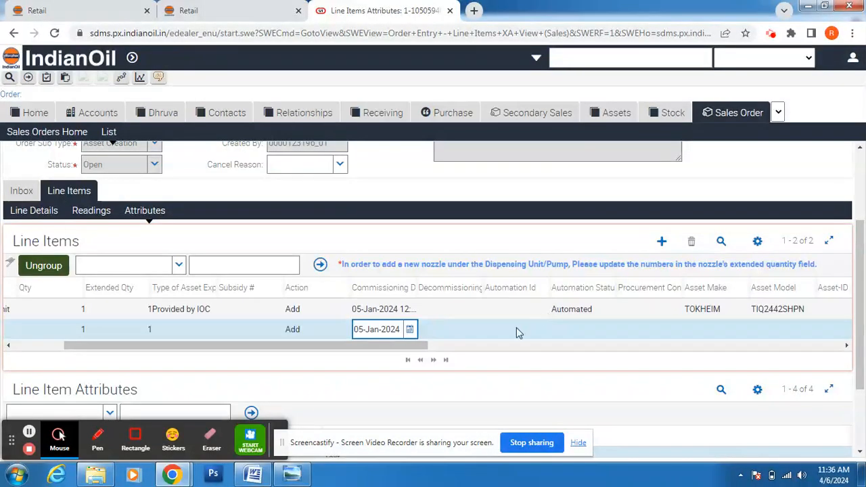
Step: Set the Pump's automation status to Automated, make GVR-STP and model 0.75 HP
{"action": "left_click", "coordinate": [574, 331]}
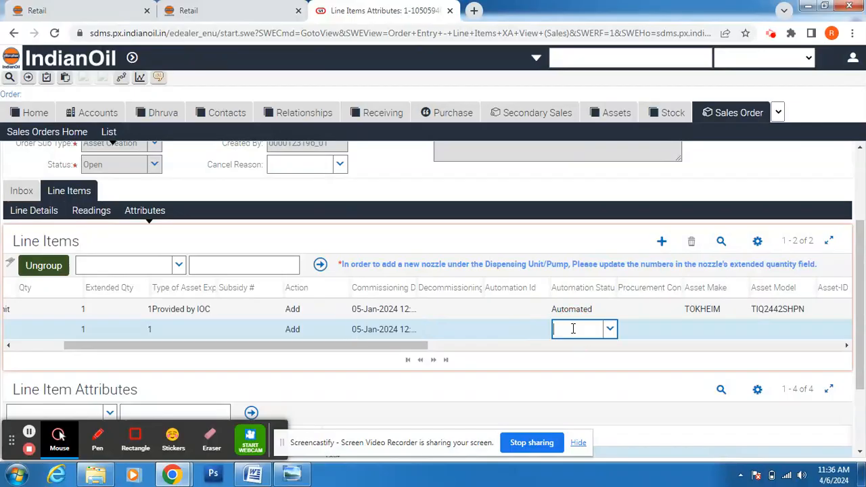
{"action": "left_click", "coordinate": [610, 331]}
{"action": "left_click", "coordinate": [602, 349]}
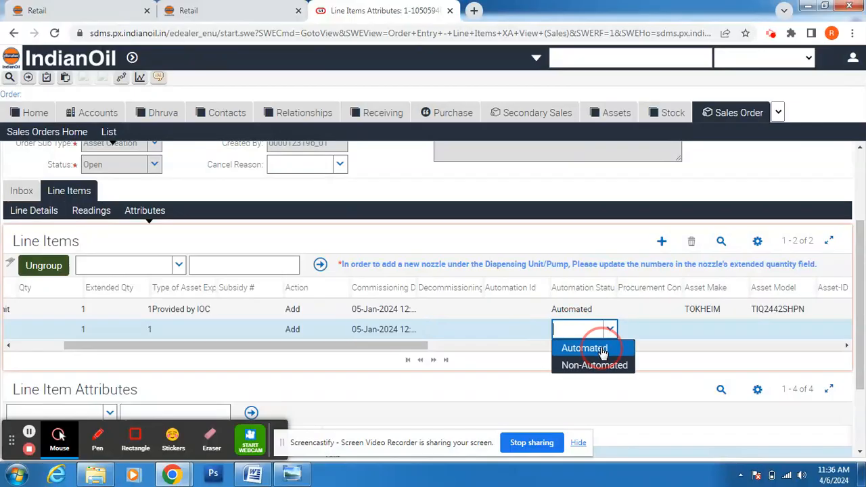
{"action": "left_click", "coordinate": [725, 336]}
{"action": "left_click", "coordinate": [743, 332]}
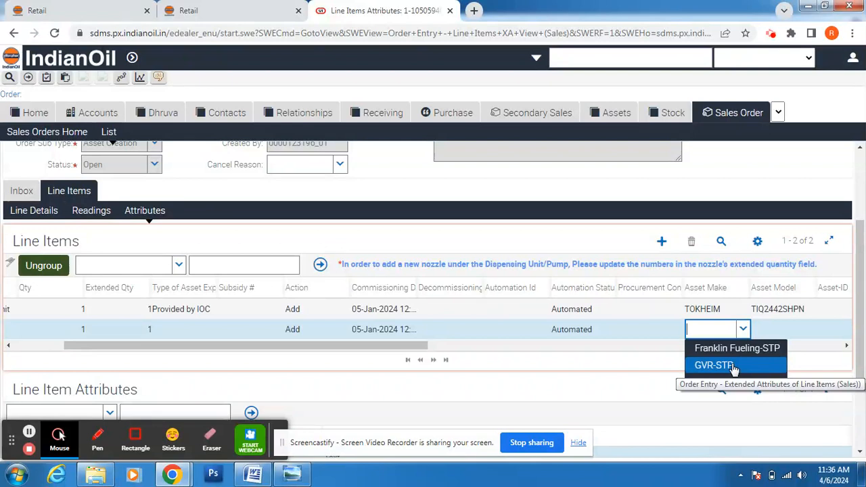
{"action": "left_click", "coordinate": [734, 366]}
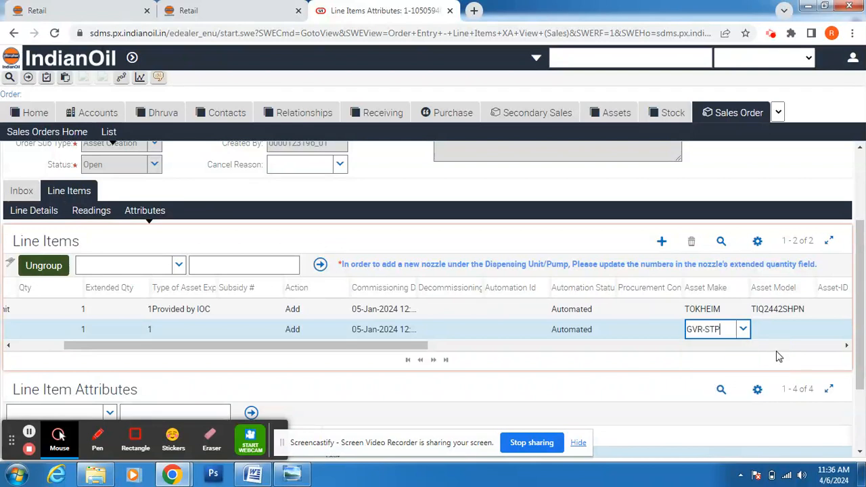
{"action": "left_click", "coordinate": [800, 331]}
{"action": "left_click", "coordinate": [810, 331]}
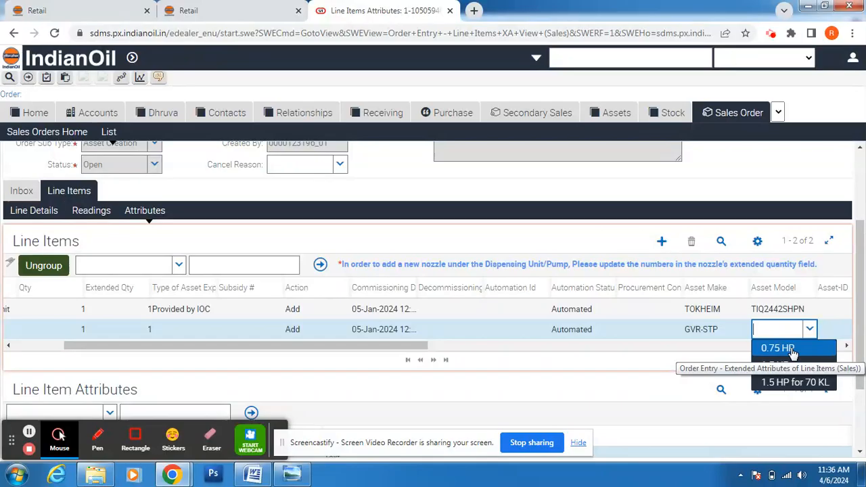
{"action": "left_click", "coordinate": [778, 349]}
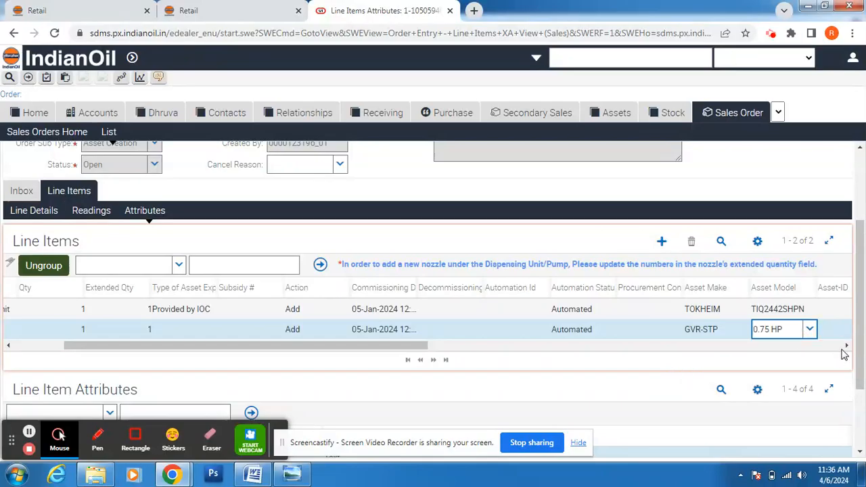
{"action": "left_click", "coordinate": [846, 346]}
{"action": "left_click", "coordinate": [847, 346]}
{"action": "left_click", "coordinate": [847, 346]}
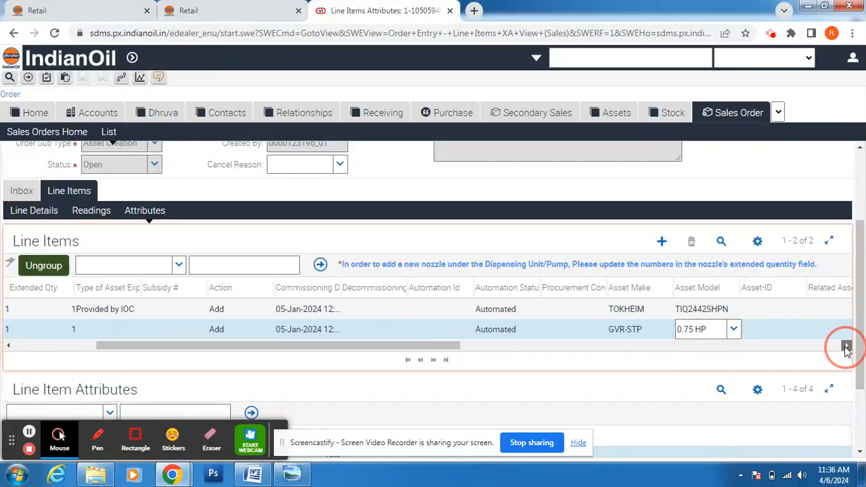
{"action": "left_click", "coordinate": [846, 345]}
{"action": "left_click", "coordinate": [847, 346]}
{"action": "left_click", "coordinate": [846, 346]}
{"action": "left_click", "coordinate": [616, 332]}
Step: Pick the Pump line's site address from the site address list
{"action": "left_click", "coordinate": [657, 332]}
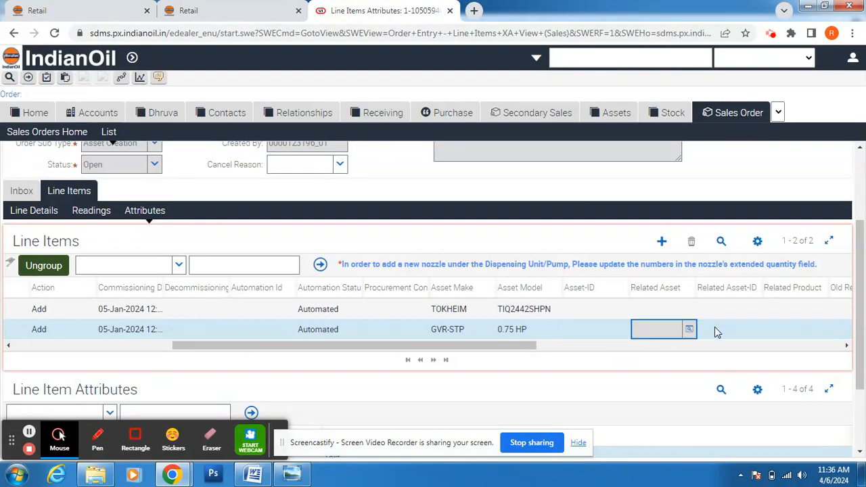
{"action": "left_click", "coordinate": [846, 345]}
{"action": "left_click", "coordinate": [847, 345]}
{"action": "left_click", "coordinate": [847, 346]}
{"action": "left_click", "coordinate": [847, 346]}
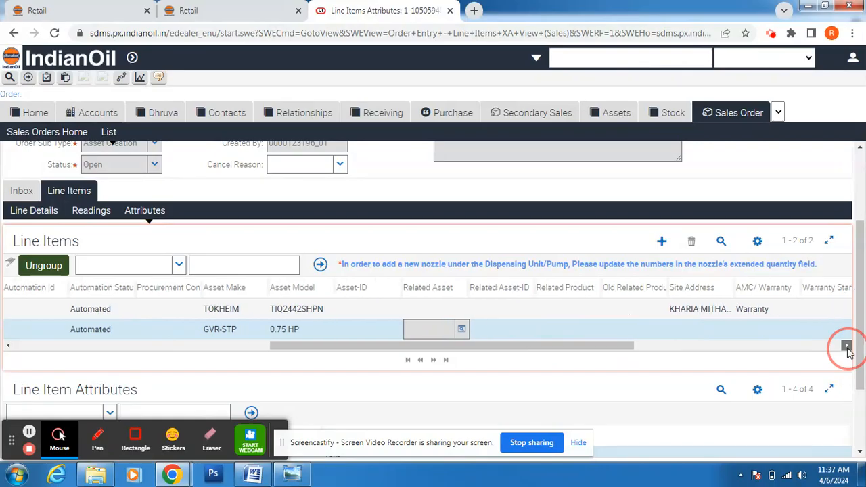
{"action": "left_click", "coordinate": [847, 345]}
{"action": "left_click", "coordinate": [700, 331]}
{"action": "left_click", "coordinate": [702, 330]}
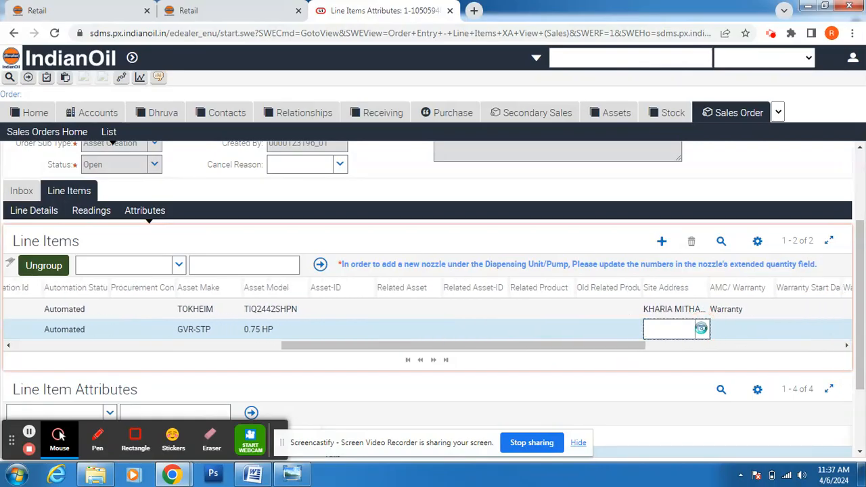
{"action": "left_click", "coordinate": [557, 317]}
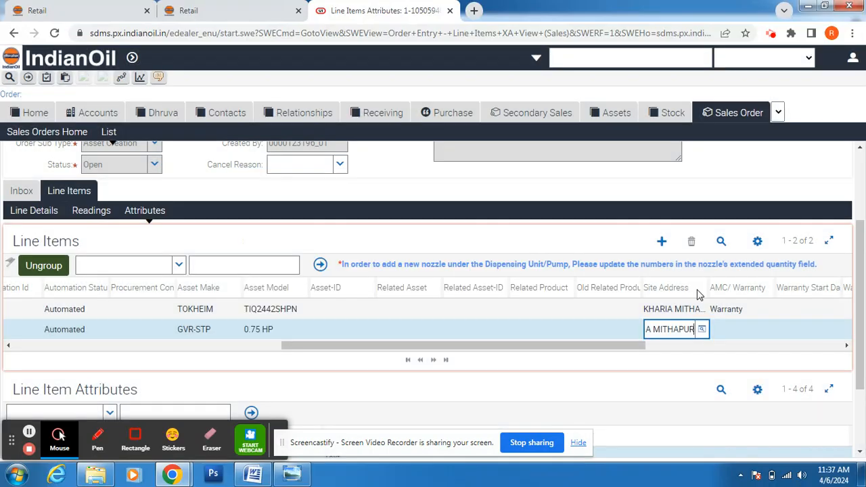
Step: Set the Pump's AMC/Warranty cover to Warranty
{"action": "left_click", "coordinate": [768, 332]}
{"action": "left_click", "coordinate": [769, 332]}
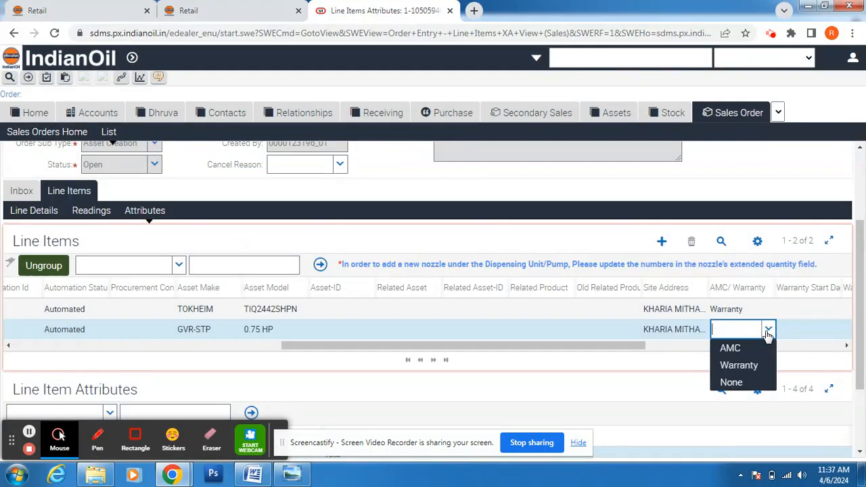
{"action": "left_click", "coordinate": [737, 363]}
{"action": "left_click", "coordinate": [848, 347]}
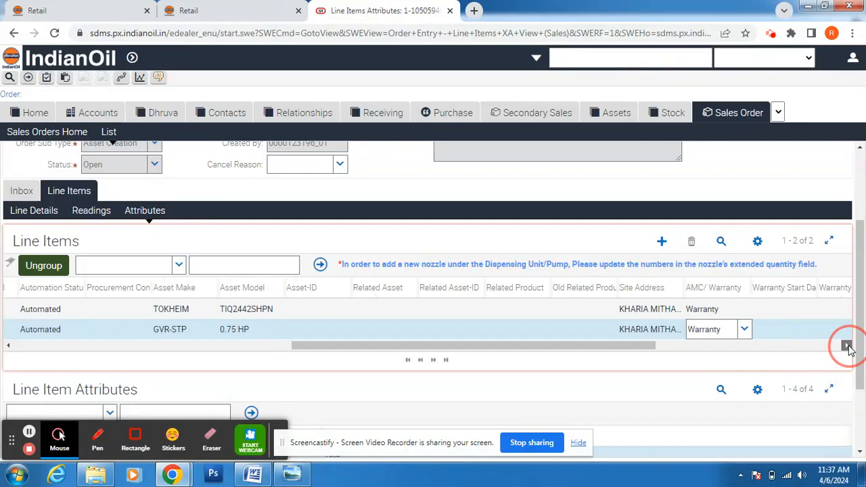
{"action": "left_click", "coordinate": [848, 346]}
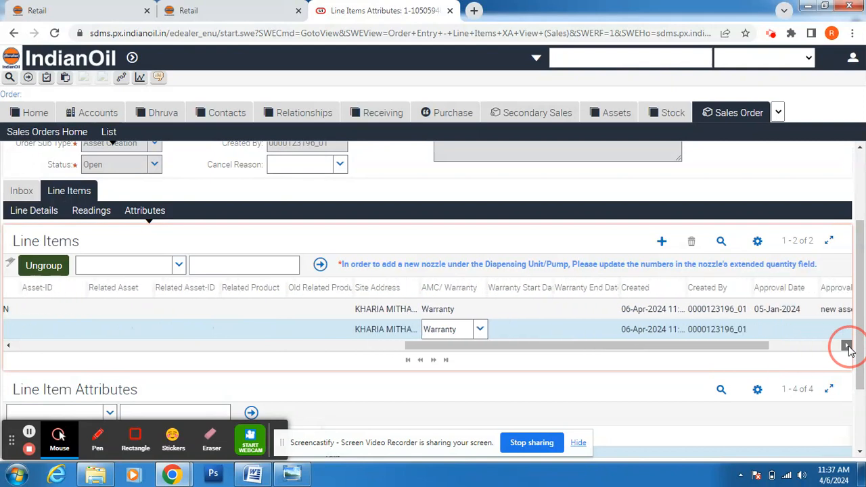
{"action": "left_click", "coordinate": [848, 346]}
{"action": "left_click", "coordinate": [848, 347]}
Step: Give the Pump approval date 05-Jan-2024 and approval note 'new asset'
{"action": "left_click", "coordinate": [690, 331]}
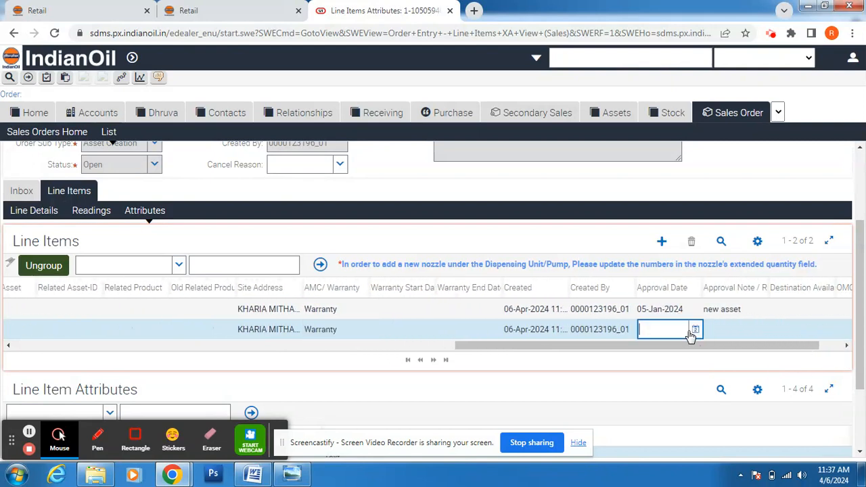
{"action": "left_click", "coordinate": [694, 329]}
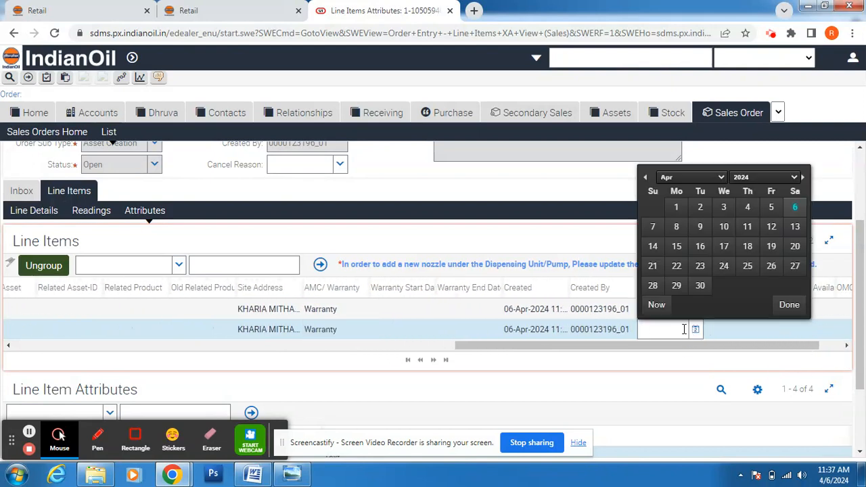
{"action": "left_click", "coordinate": [646, 178]}
{"action": "left_click", "coordinate": [645, 178]}
{"action": "left_click", "coordinate": [646, 178]}
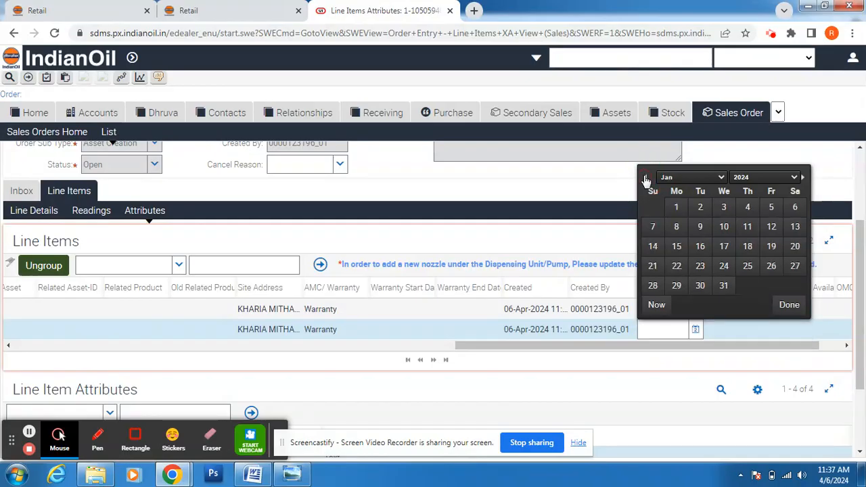
{"action": "left_click", "coordinate": [772, 207]}
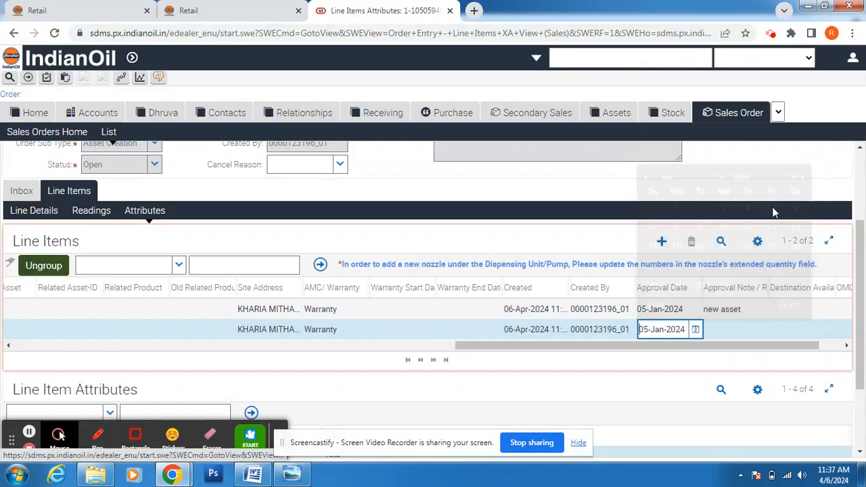
{"action": "left_click", "coordinate": [743, 331]}
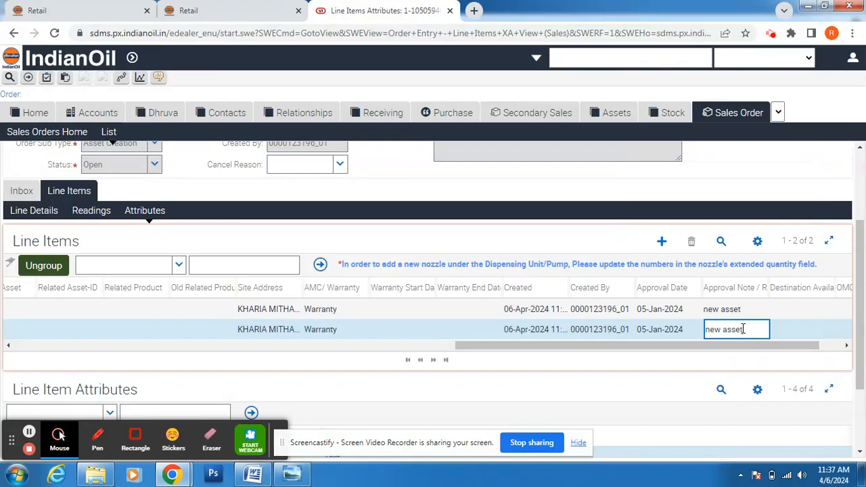
{"action": "left_click", "coordinate": [846, 347]}
{"action": "left_click_drag", "start_coordinate": [821, 347], "coordinate": [310, 334]}
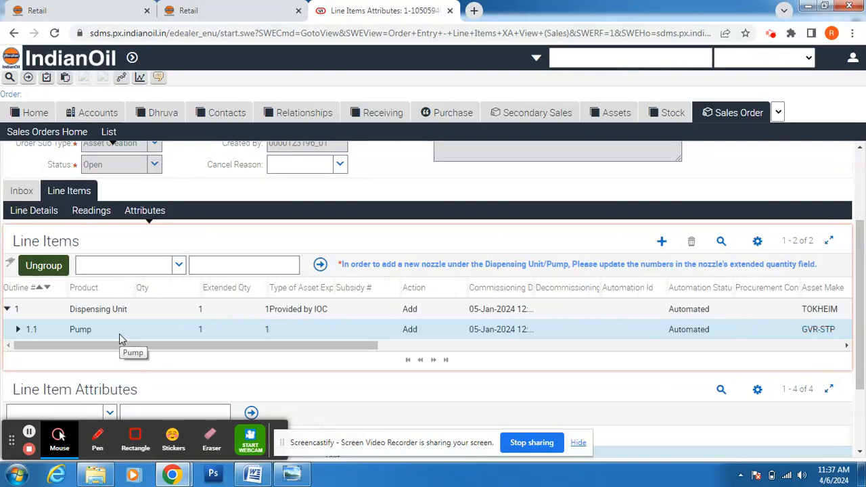
Step: Save the lines and expand the Pump to reveal Nozzle line item 1.1.1
{"action": "left_click", "coordinate": [145, 210]}
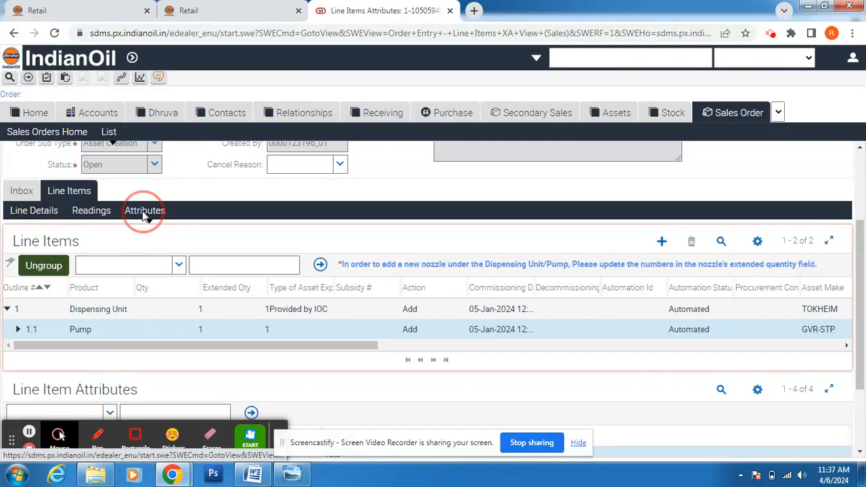
{"action": "left_click", "coordinate": [448, 263]}
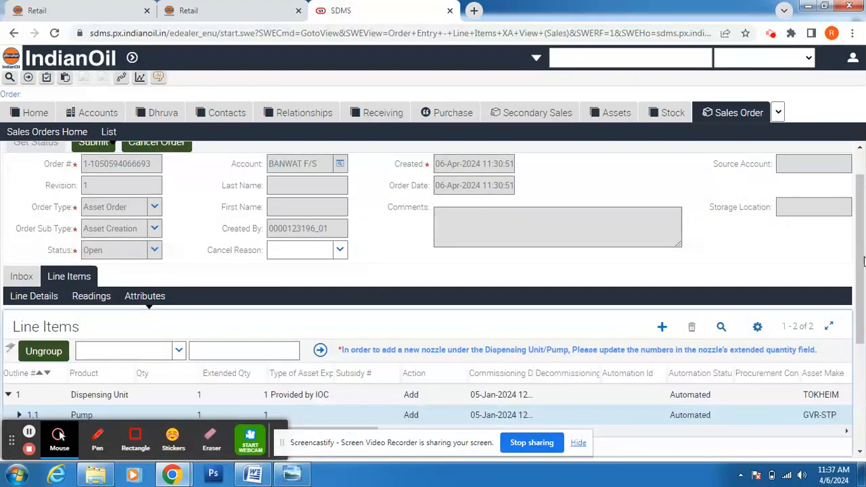
{"action": "left_click", "coordinate": [858, 261]}
{"action": "left_click_drag", "start_coordinate": [864, 362], "coordinate": [864, 382]}
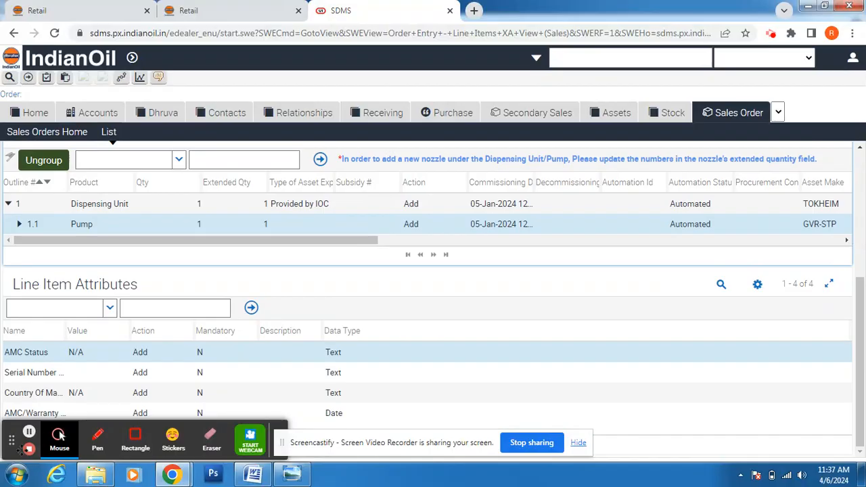
{"action": "left_click_drag", "start_coordinate": [11, 440], "coordinate": [566, 442]}
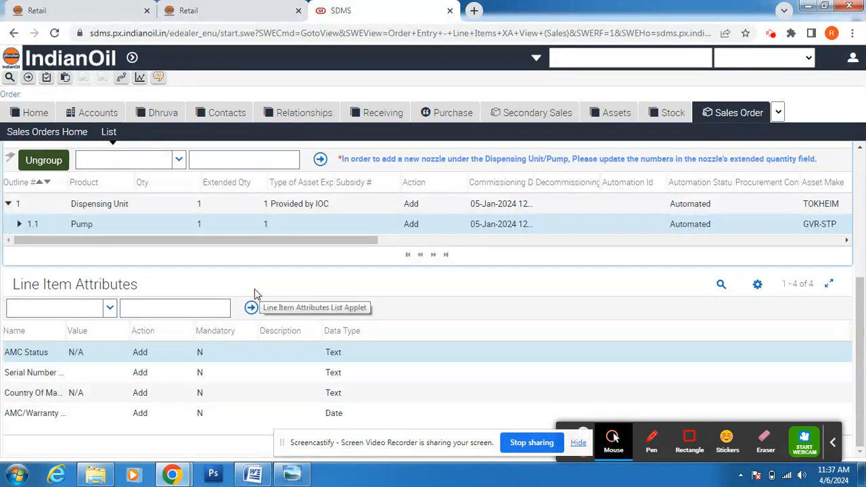
{"action": "left_click", "coordinate": [20, 226]}
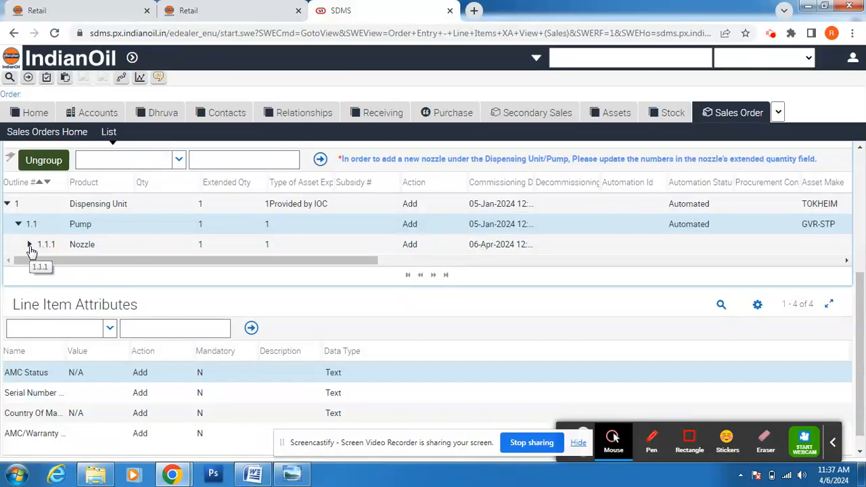
Step: Select the Nozzle line and set its commissioning date to 05-Jan-2024
{"action": "left_click", "coordinate": [80, 245]}
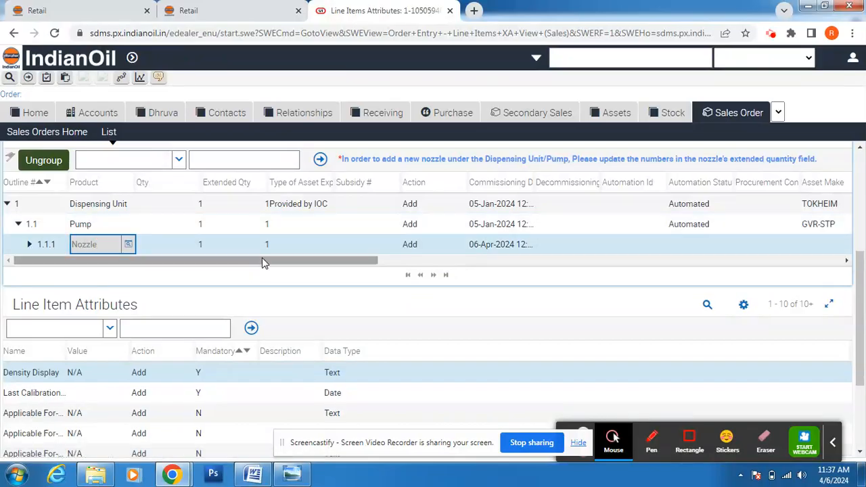
{"action": "left_click_drag", "start_coordinate": [316, 262], "coordinate": [352, 272]}
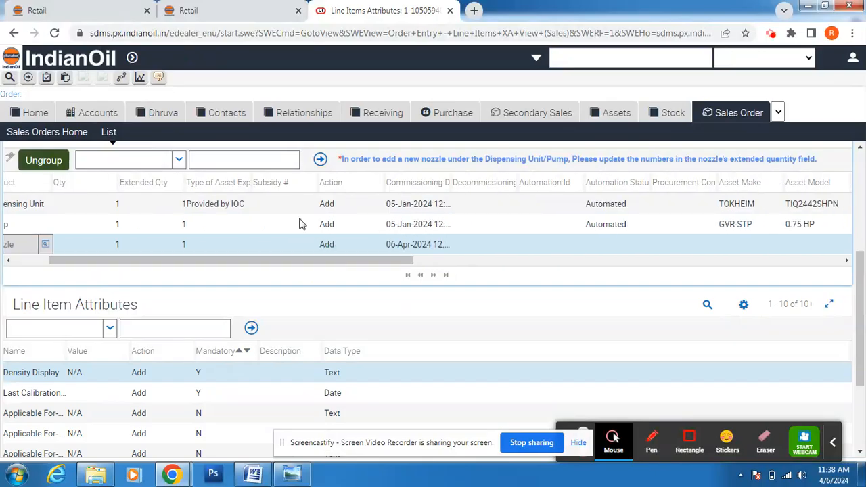
{"action": "left_click", "coordinate": [246, 224]}
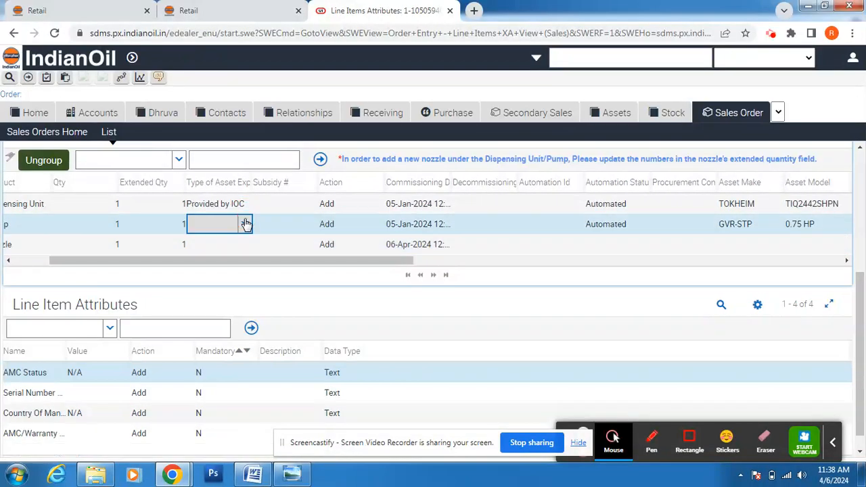
{"action": "left_click", "coordinate": [245, 244]}
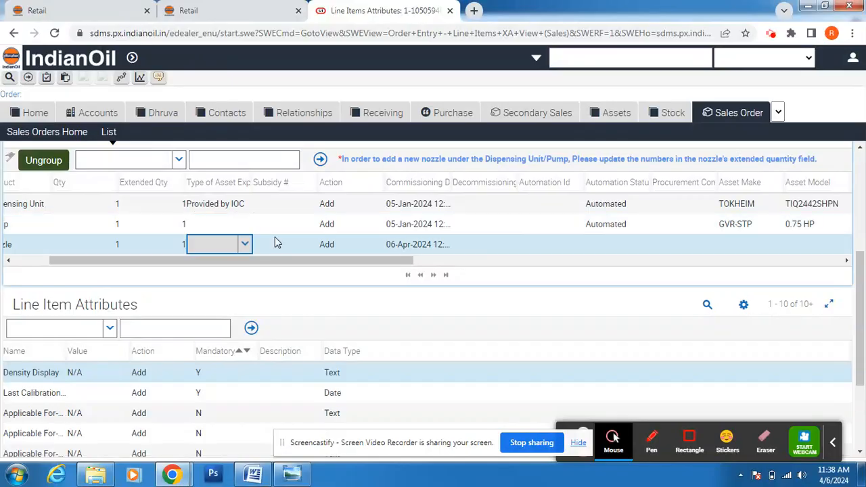
{"action": "left_click", "coordinate": [410, 248]}
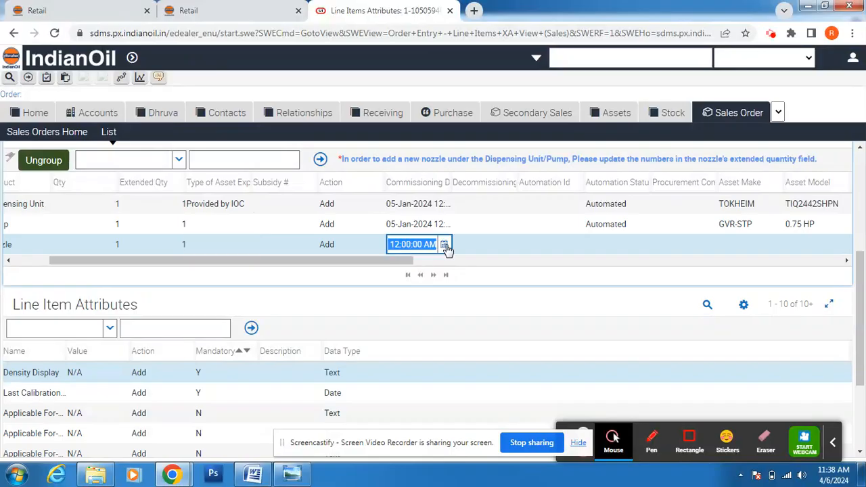
{"action": "left_click", "coordinate": [445, 245]}
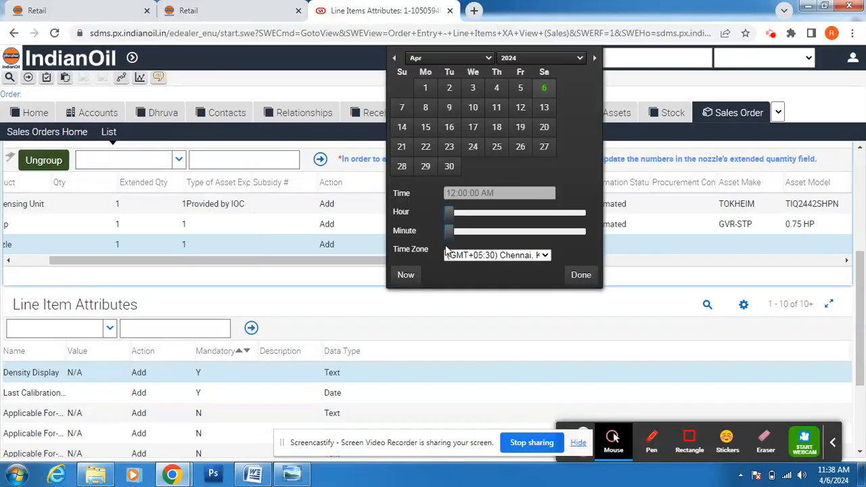
{"action": "left_click", "coordinate": [394, 60]}
{"action": "left_click", "coordinate": [394, 60]}
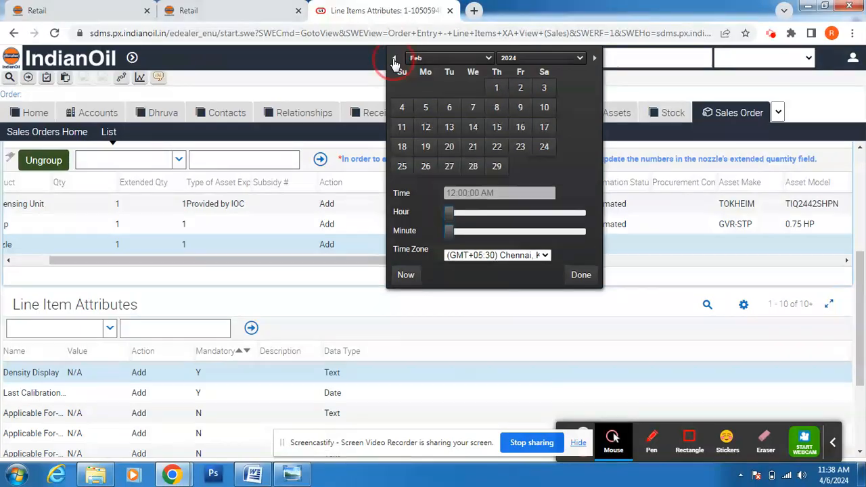
{"action": "left_click", "coordinate": [395, 60]}
{"action": "left_click", "coordinate": [521, 88]}
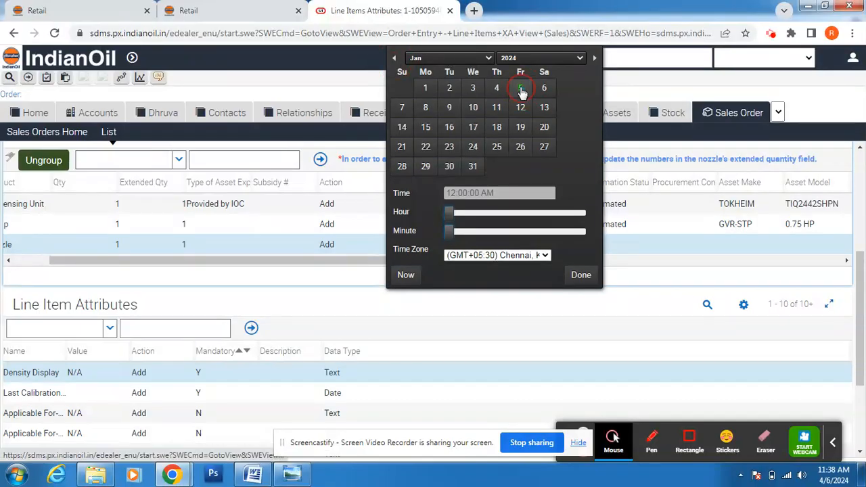
{"action": "left_click", "coordinate": [583, 281]}
Step: Set the Nozzle's automation status to Automated
{"action": "left_click", "coordinate": [624, 244]}
{"action": "left_click", "coordinate": [644, 245]}
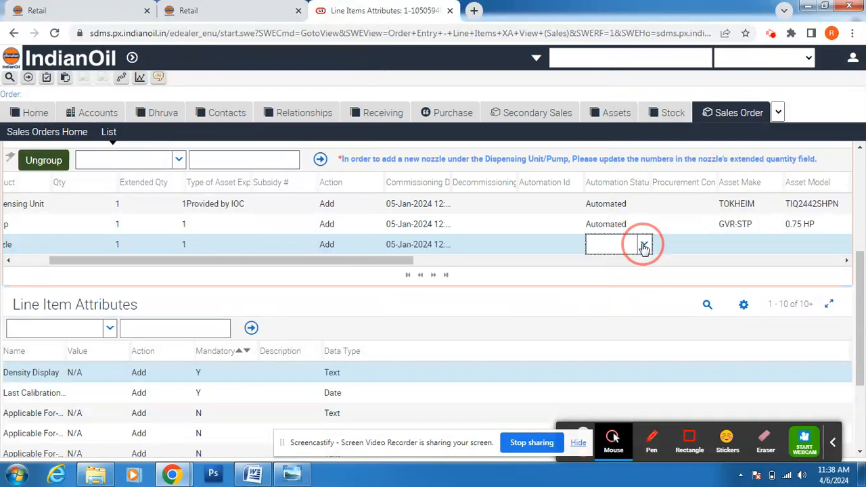
{"action": "left_click", "coordinate": [618, 263]}
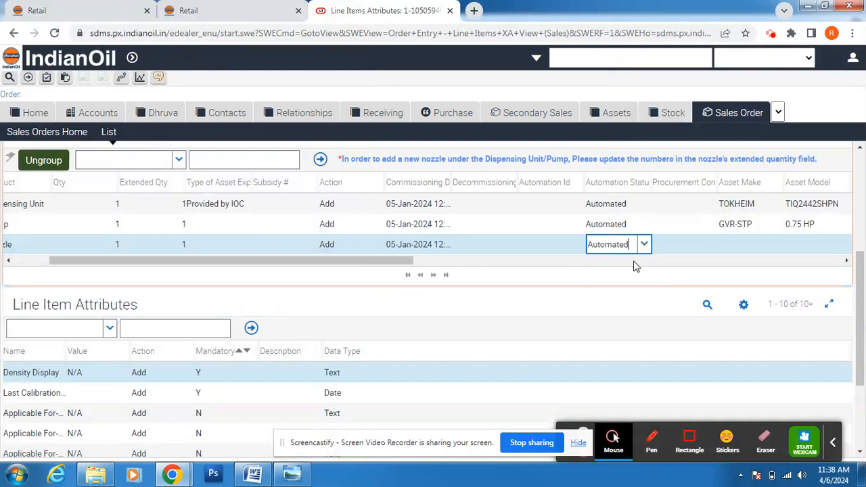
{"action": "left_click", "coordinate": [764, 248]}
Step: Open the Nozzle's Related Asset tank list, then check the DU Details nozzle table in Word
{"action": "left_click", "coordinate": [847, 260]}
{"action": "left_click_drag", "start_coordinate": [847, 261], "coordinate": [847, 260]}
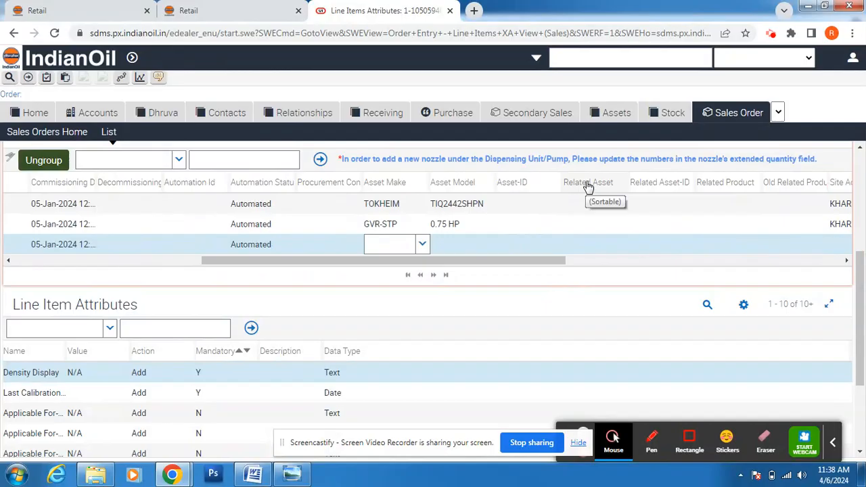
{"action": "left_click_drag", "start_coordinate": [547, 261], "coordinate": [599, 267]}
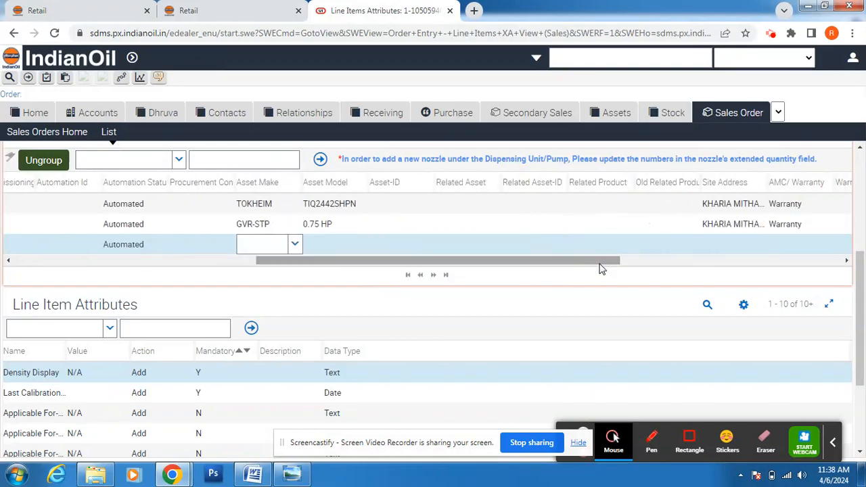
{"action": "left_click", "coordinate": [494, 247]}
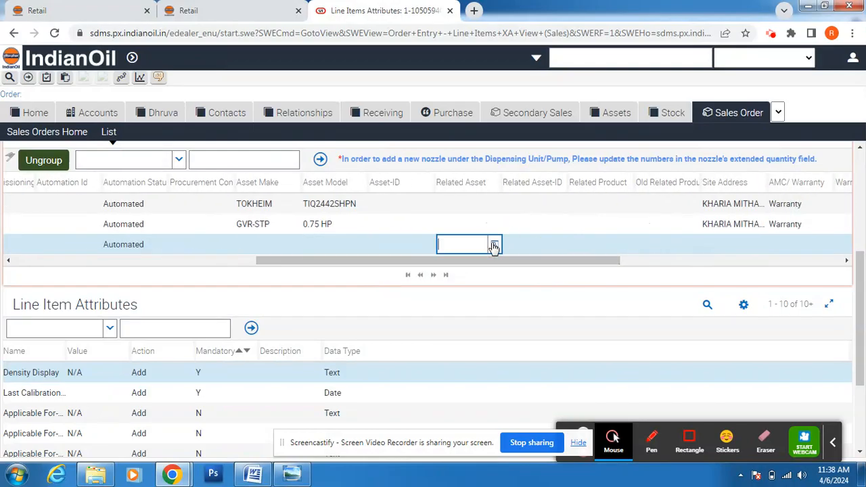
{"action": "left_click", "coordinate": [495, 245]}
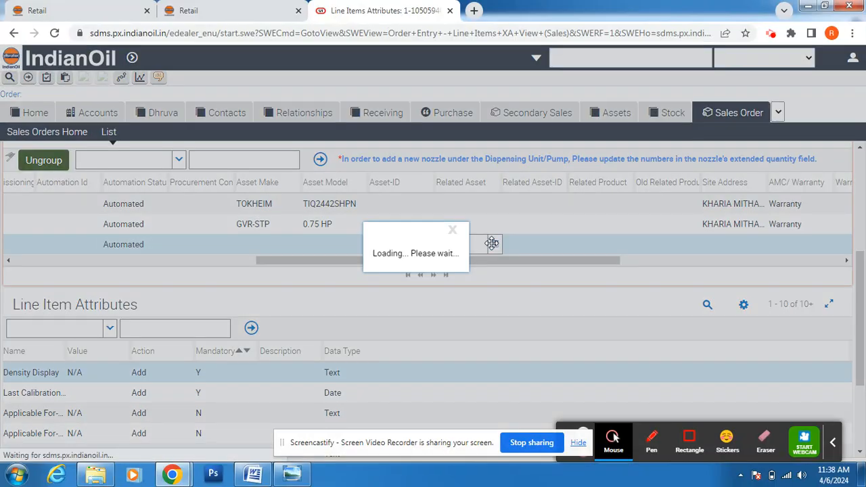
{"action": "left_click", "coordinate": [253, 476]}
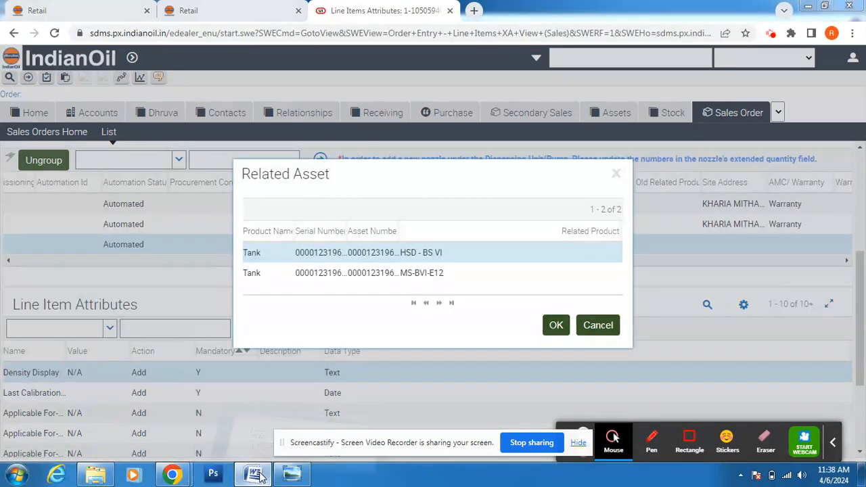
{"action": "left_click_drag", "start_coordinate": [864, 196], "coordinate": [864, 247]}
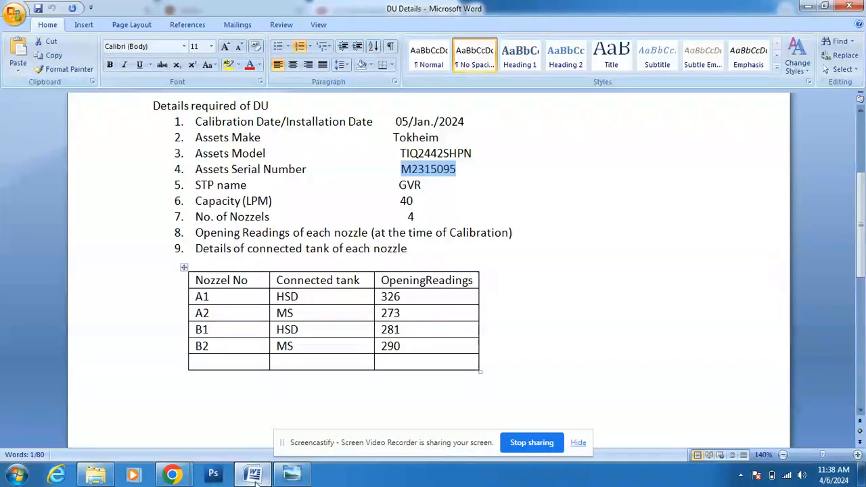
Step: Return from Word to the SDMS Related Asset list with the HSD - BS VI and MS-BVI-E12 tanks
{"action": "mouse_move", "coordinate": [181, 478]}
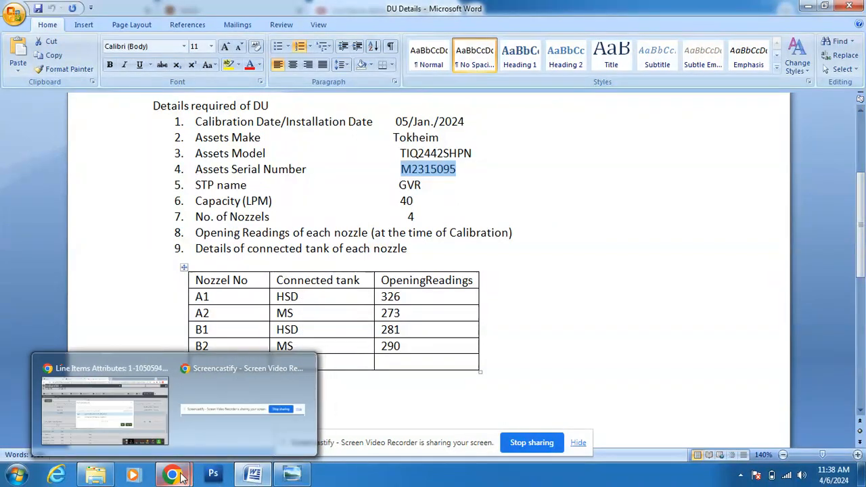
{"action": "left_click", "coordinate": [151, 420]}
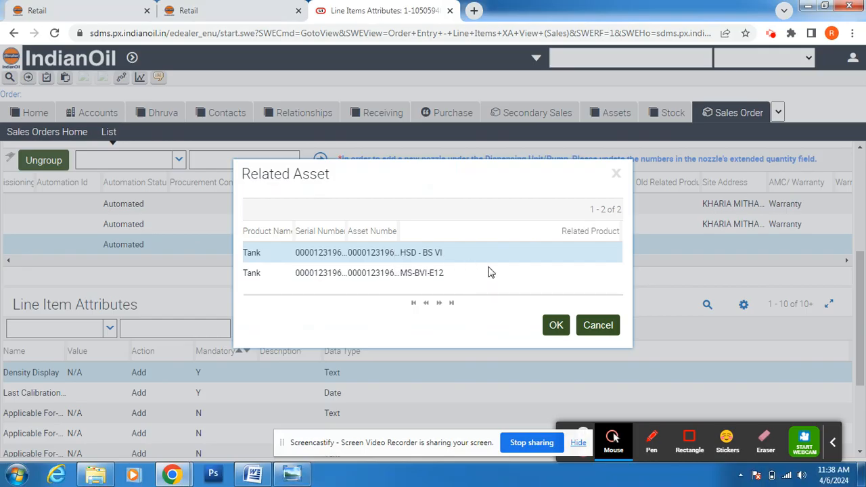
Step: Link the nozzle to the HSD - BS VI tank and pick its site address
{"action": "left_click", "coordinate": [556, 326]}
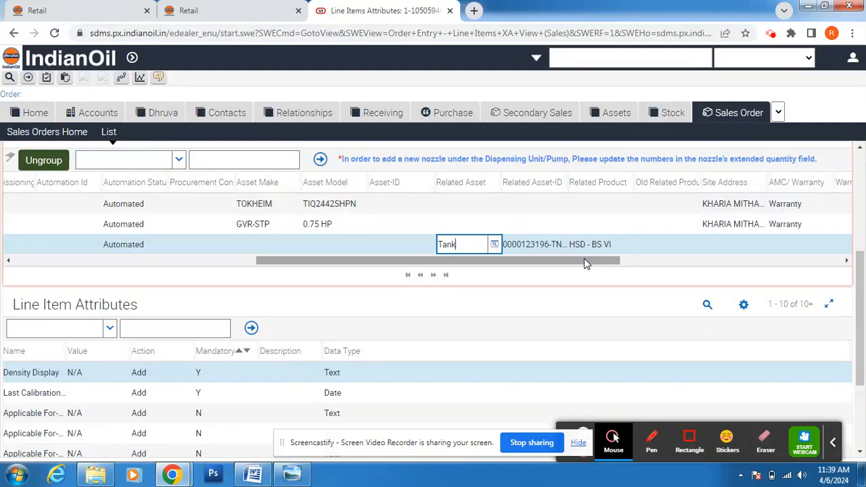
{"action": "left_click", "coordinate": [586, 264]}
{"action": "left_click_drag", "start_coordinate": [586, 264], "coordinate": [635, 261]}
{"action": "left_click", "coordinate": [646, 247]}
{"action": "left_click", "coordinate": [648, 245]}
{"action": "left_click", "coordinate": [555, 315]}
Step: Set the nozzle's AMC/Warranty coverage to Warranty
{"action": "left_click", "coordinate": [708, 247]}
{"action": "left_click", "coordinate": [713, 245]}
{"action": "left_click", "coordinate": [695, 282]}
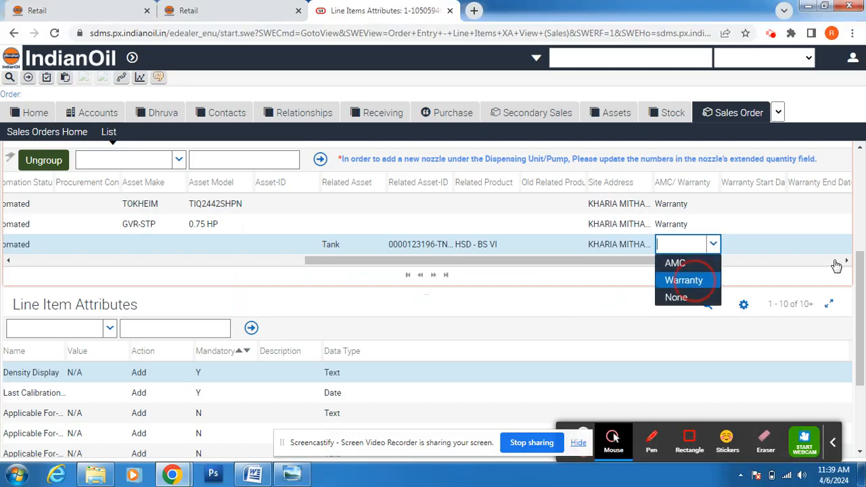
{"action": "left_click", "coordinate": [846, 261]}
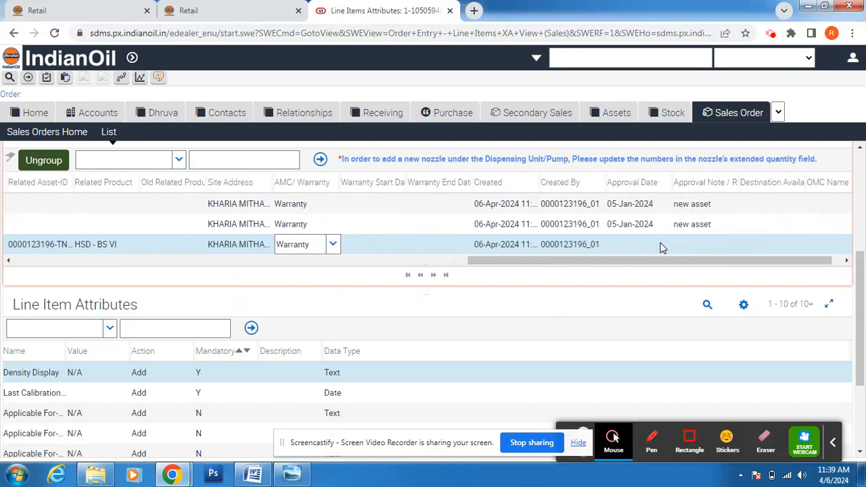
Step: Set the nozzle's approval date to 05-Jan-2024
{"action": "left_click", "coordinate": [663, 244]}
{"action": "left_click", "coordinate": [666, 245]}
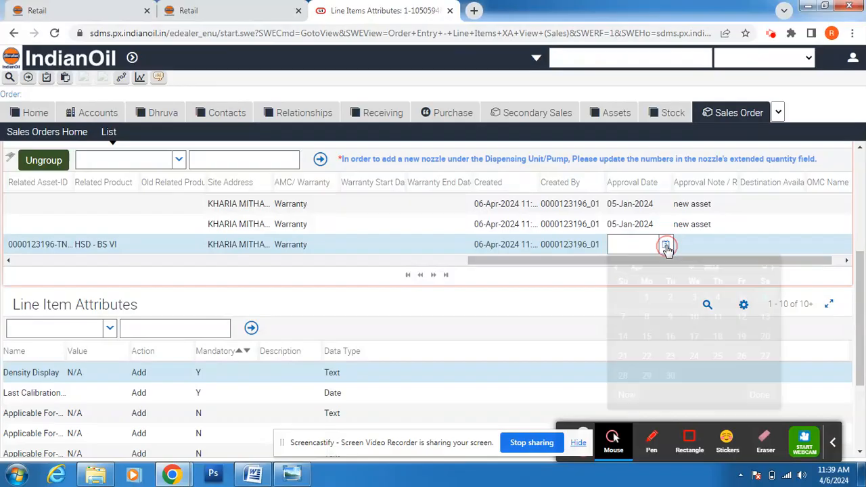
{"action": "left_click", "coordinate": [617, 268]}
{"action": "left_click", "coordinate": [616, 269]}
{"action": "left_click", "coordinate": [617, 269]}
{"action": "left_click", "coordinate": [742, 297]}
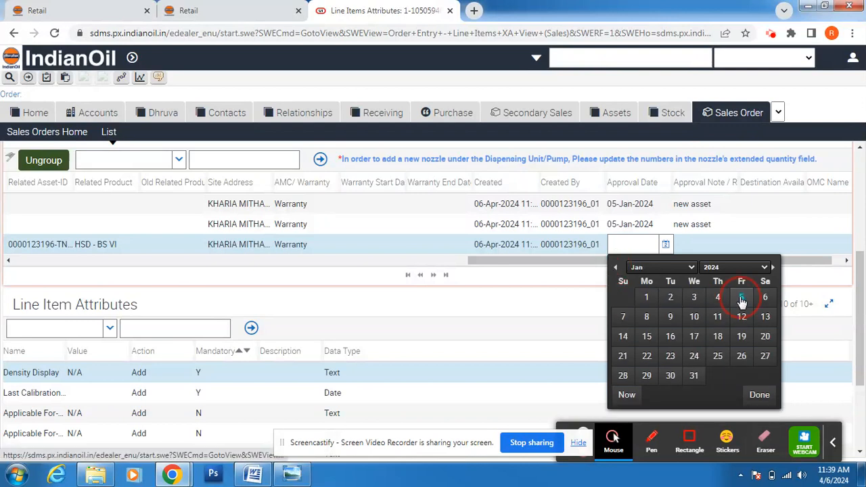
Step: Enter the approval note 'new asset' for the nozzle
{"action": "left_click", "coordinate": [715, 246]}
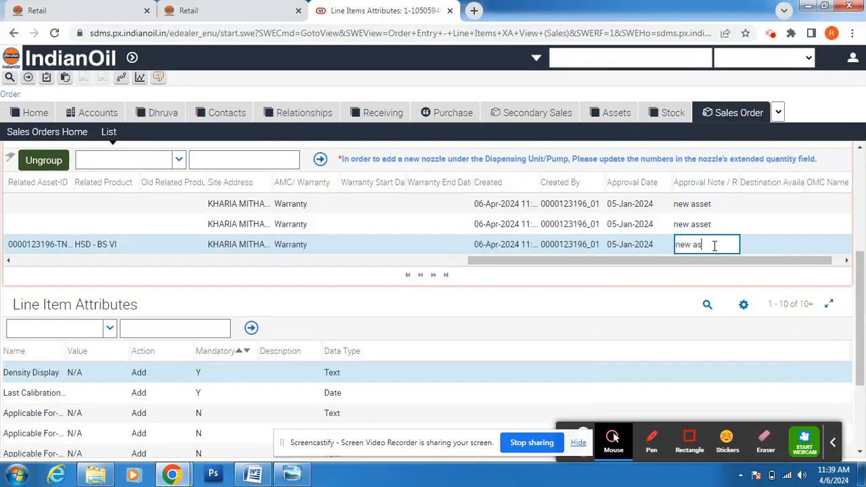
{"action": "type", "text": "new asset"}
{"action": "left_click", "coordinate": [848, 260]}
{"action": "left_click_drag", "start_coordinate": [832, 262], "coordinate": [252, 262]}
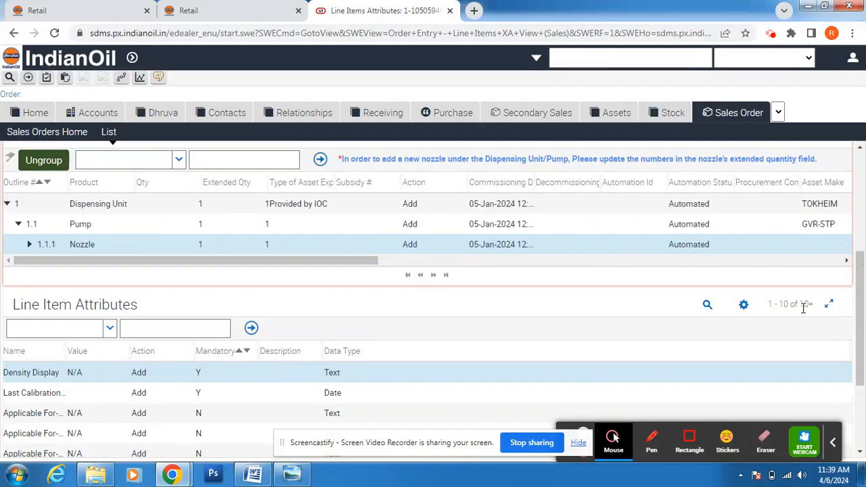
{"action": "scroll", "coordinate": [856, 303], "scroll_direction": "up", "scroll_amount": 3}
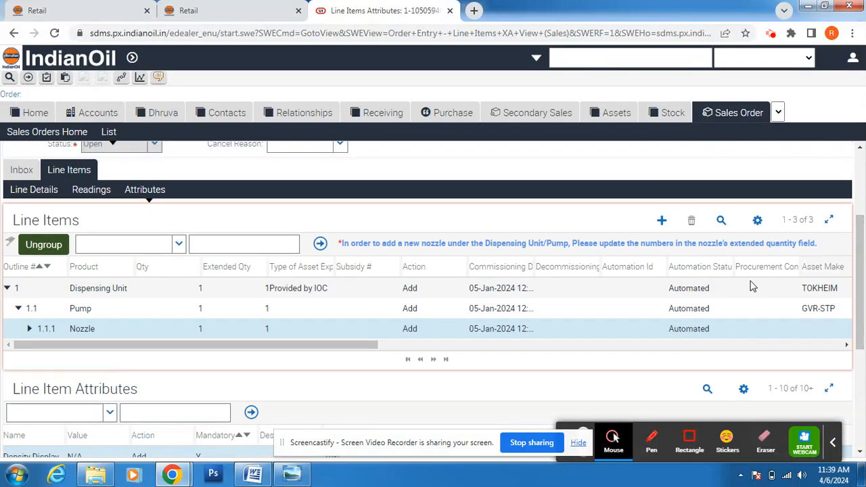
Step: Show the Nozzle's attributes and set Density Display to Yes
{"action": "left_click", "coordinate": [153, 192]}
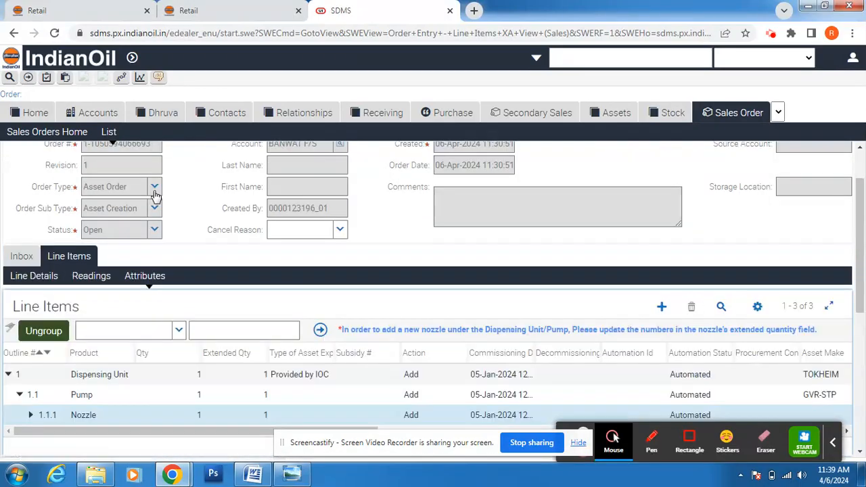
{"action": "left_click_drag", "start_coordinate": [860, 265], "coordinate": [855, 449]}
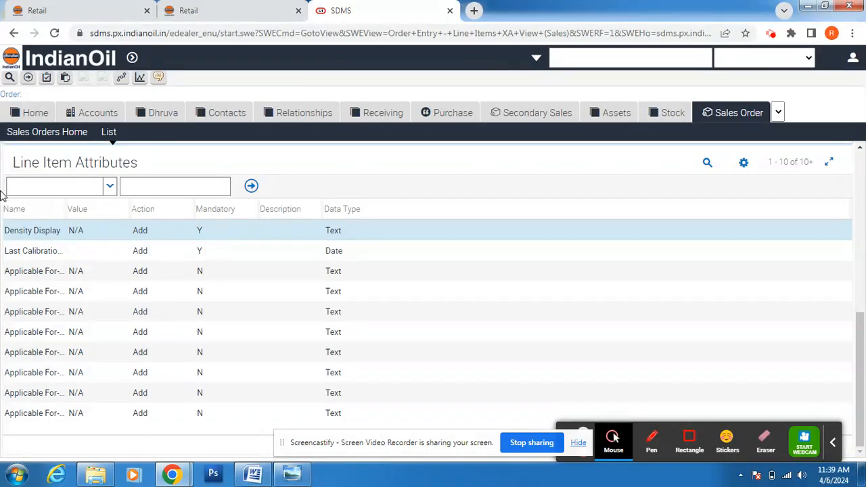
{"action": "left_click", "coordinate": [124, 233]}
{"action": "left_click", "coordinate": [124, 232]}
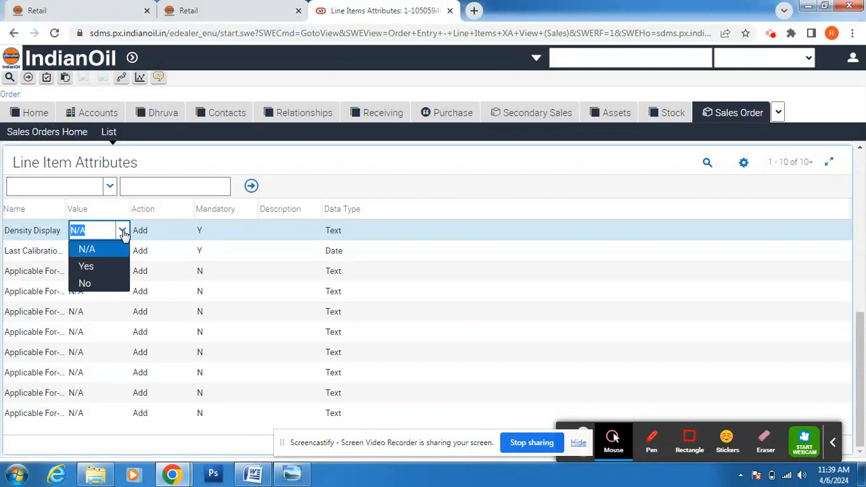
{"action": "left_click", "coordinate": [104, 272]}
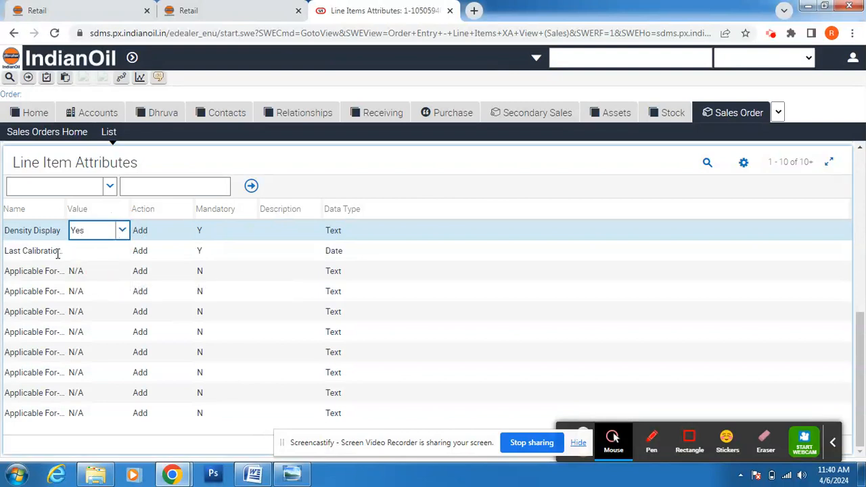
Step: Set the Nozzle's Last Calibration date to 05-Jan-2024
{"action": "left_click", "coordinate": [119, 257]}
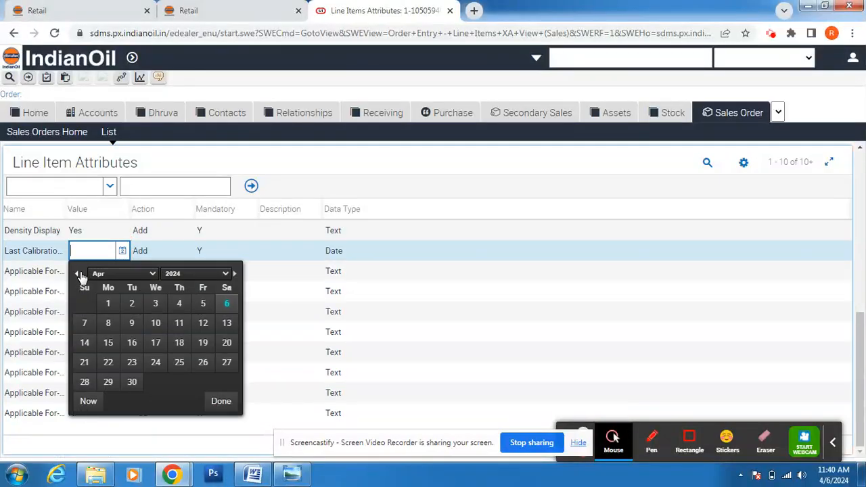
{"action": "left_click", "coordinate": [77, 275]}
{"action": "left_click", "coordinate": [77, 275]}
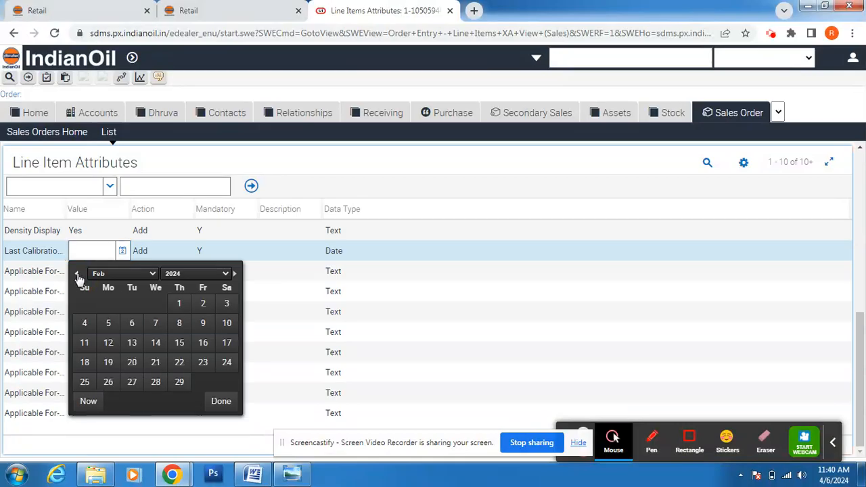
{"action": "left_click", "coordinate": [77, 274]}
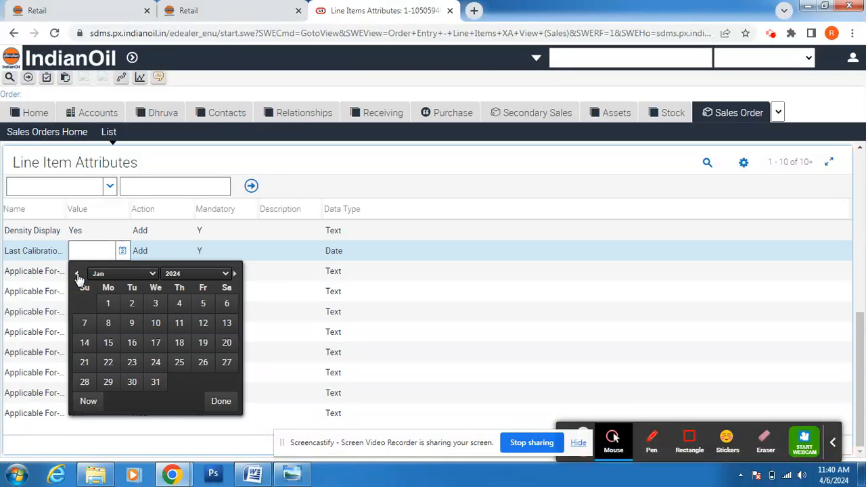
{"action": "left_click", "coordinate": [203, 305]}
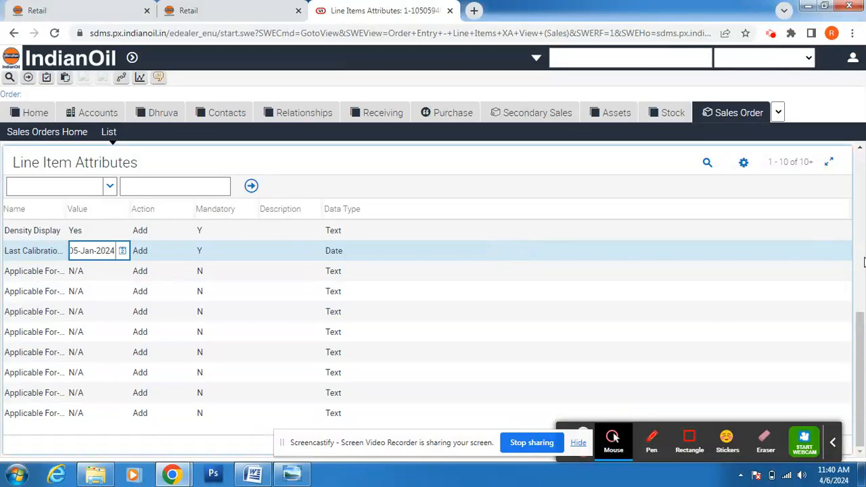
{"action": "left_click_drag", "start_coordinate": [861, 322], "coordinate": [860, 275]}
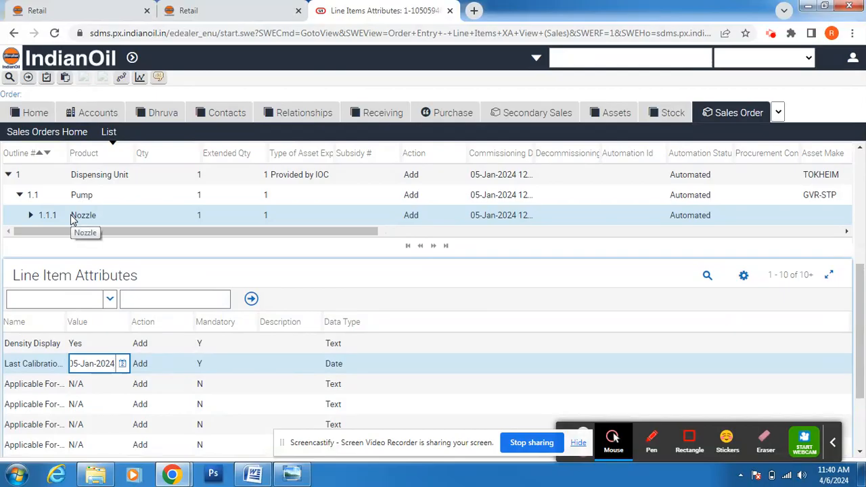
Step: Select the Totalizer under the Nozzle and set its commissioning date to 05-Jan-2024
{"action": "left_click", "coordinate": [31, 216]}
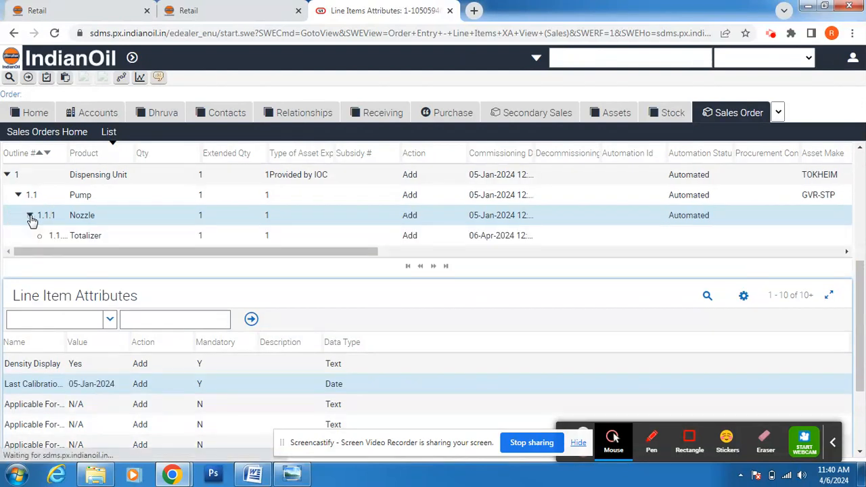
{"action": "left_click", "coordinate": [75, 236]}
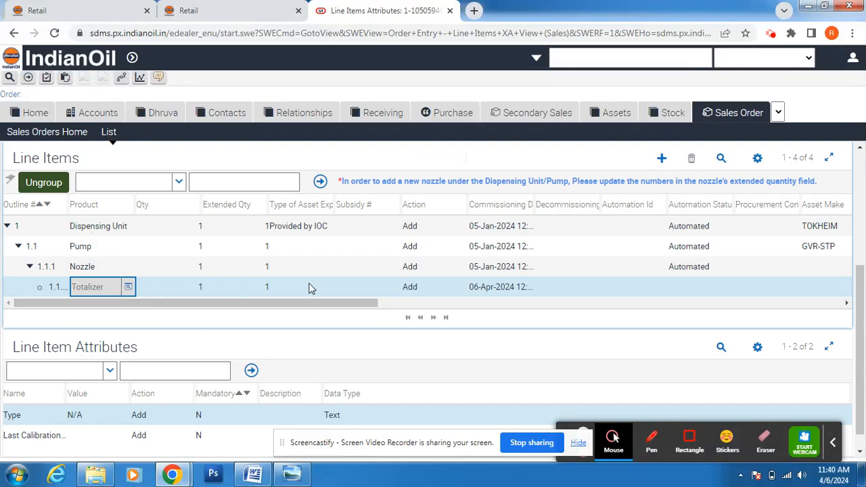
{"action": "left_click", "coordinate": [503, 288]}
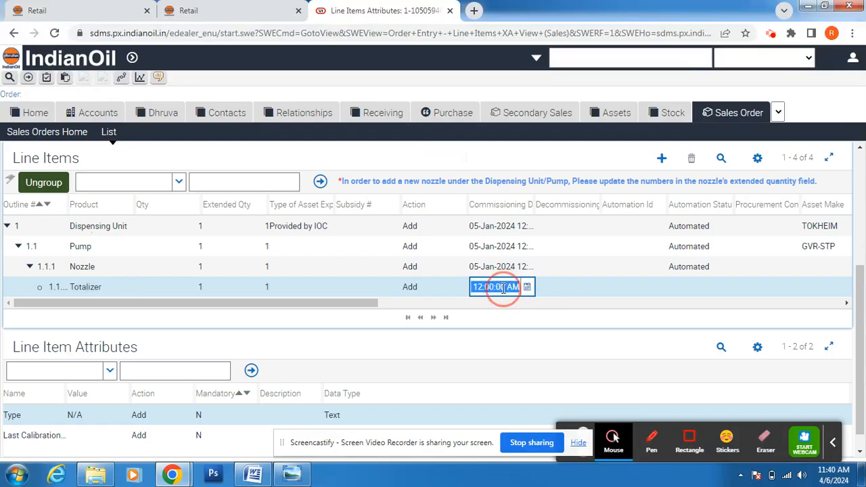
{"action": "left_click", "coordinate": [527, 288]}
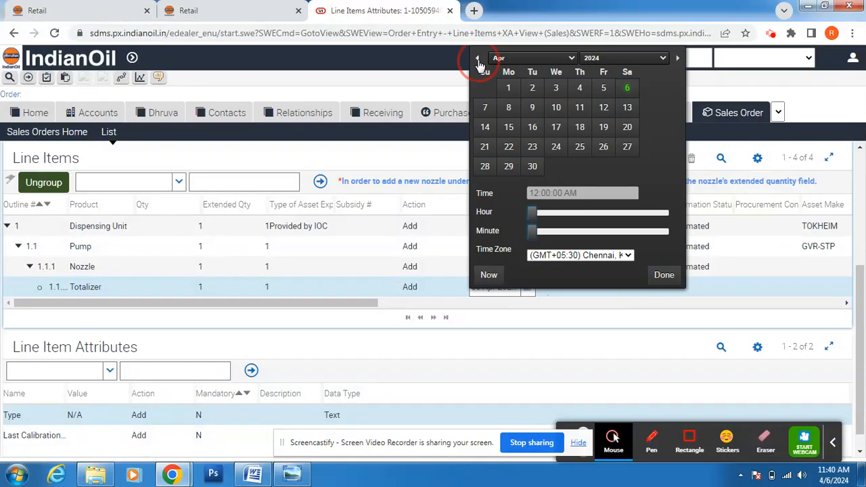
{"action": "left_click", "coordinate": [478, 60]}
{"action": "left_click", "coordinate": [477, 60]}
{"action": "left_click", "coordinate": [478, 59]}
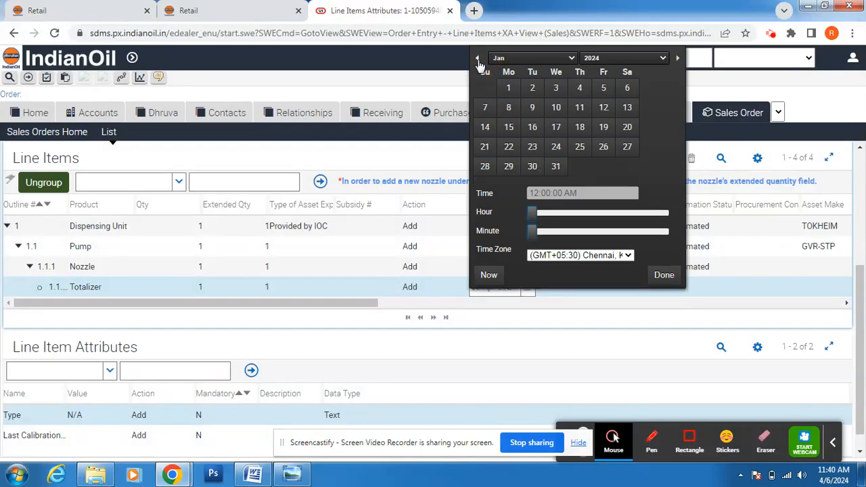
{"action": "left_click", "coordinate": [604, 89]}
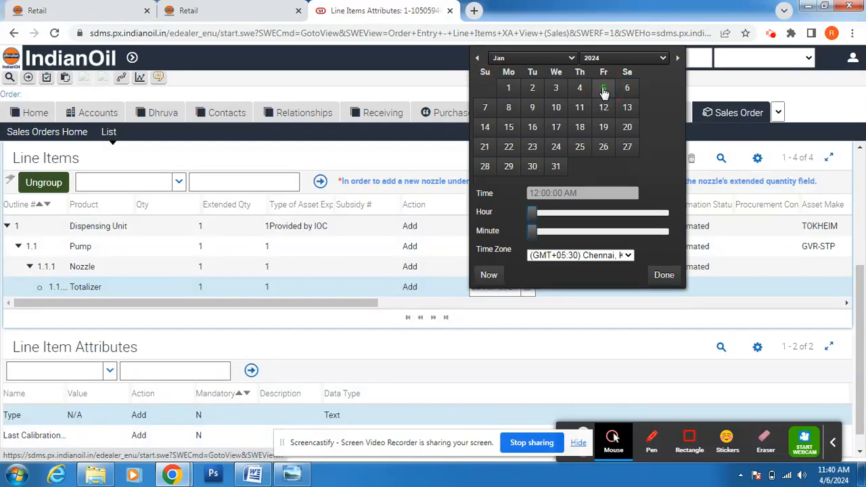
{"action": "left_click", "coordinate": [664, 275]}
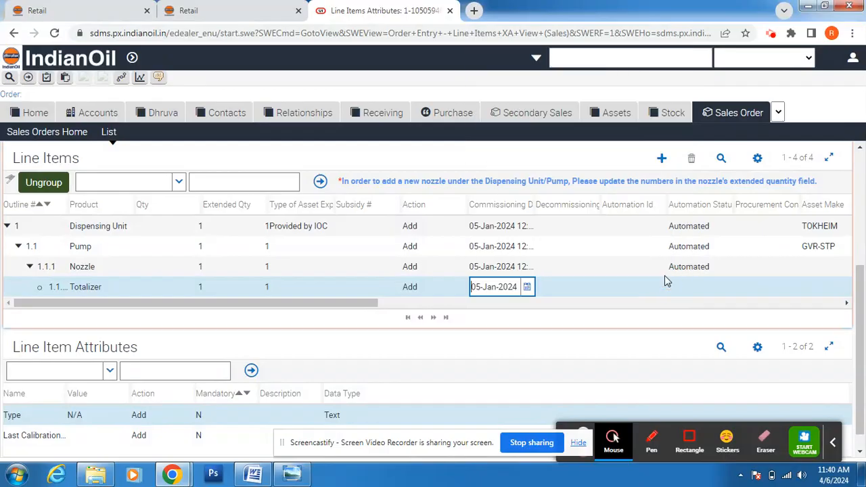
Step: Set the Totalizer's automation status to Automated
{"action": "left_click", "coordinate": [713, 286]}
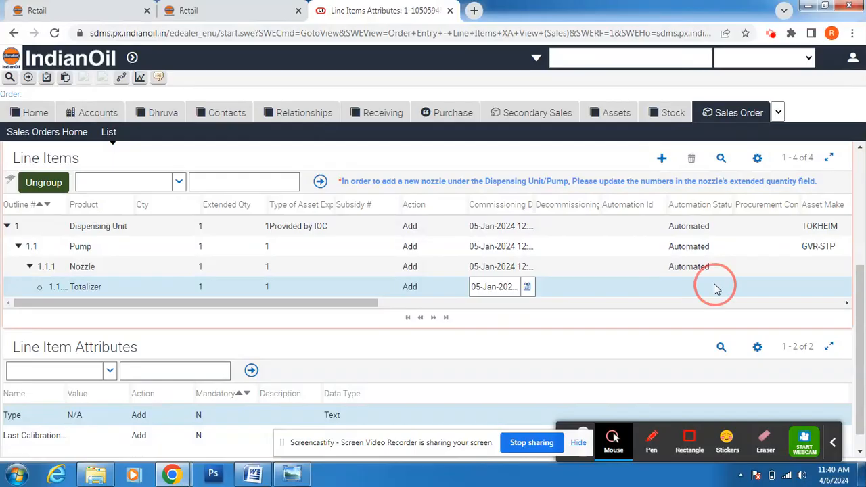
{"action": "left_click", "coordinate": [727, 287]}
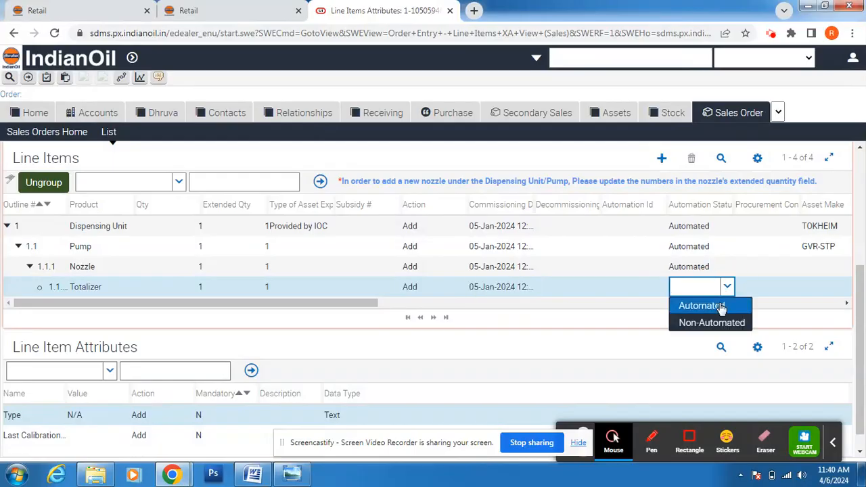
{"action": "left_click", "coordinate": [707, 305]}
{"action": "left_click", "coordinate": [848, 305]}
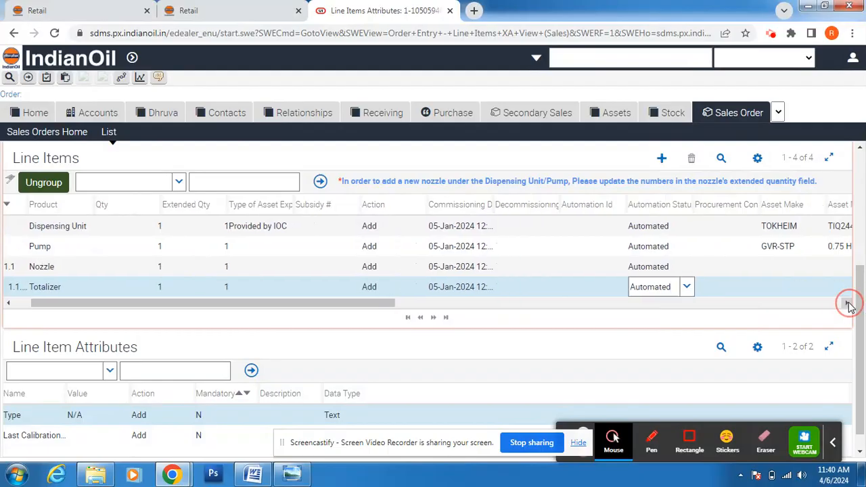
Step: Pick the site address for the Totalizer line
{"action": "left_click_drag", "start_coordinate": [848, 305], "coordinate": [849, 305]}
{"action": "left_click", "coordinate": [665, 291]}
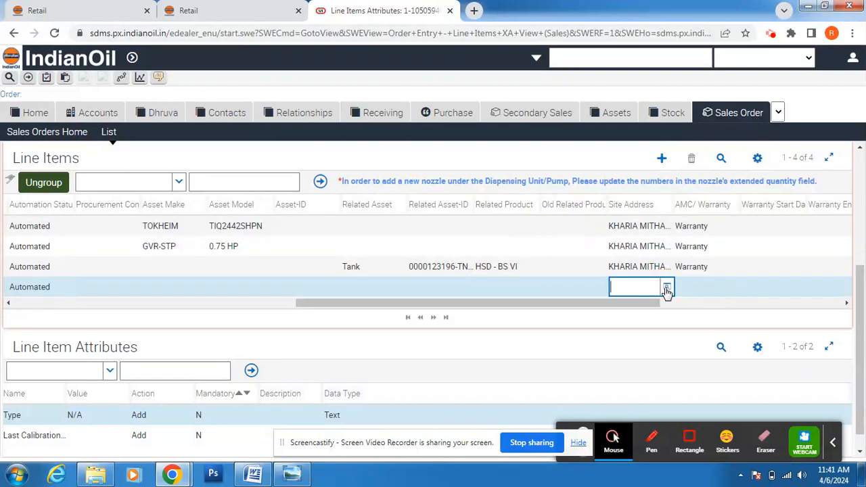
{"action": "left_click", "coordinate": [666, 288]}
{"action": "left_click", "coordinate": [556, 315]}
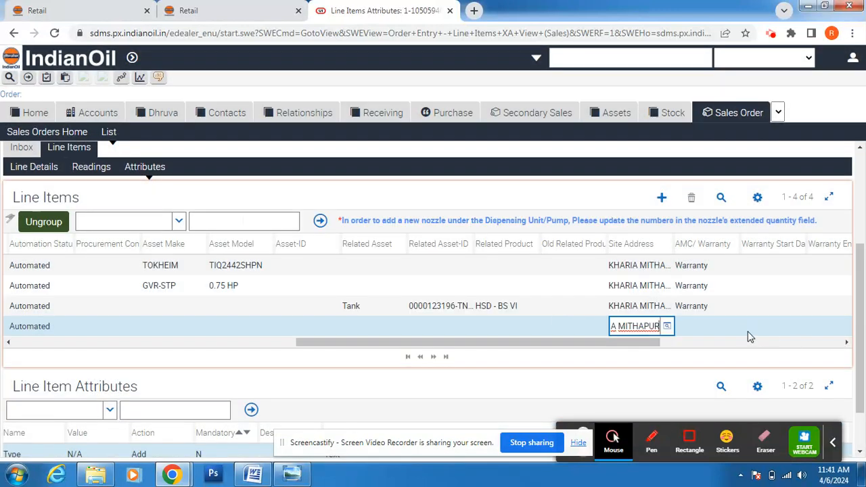
Step: Set the Totalizer's AMC/Warranty coverage to Warranty
{"action": "left_click", "coordinate": [731, 327]}
{"action": "left_click", "coordinate": [734, 327]}
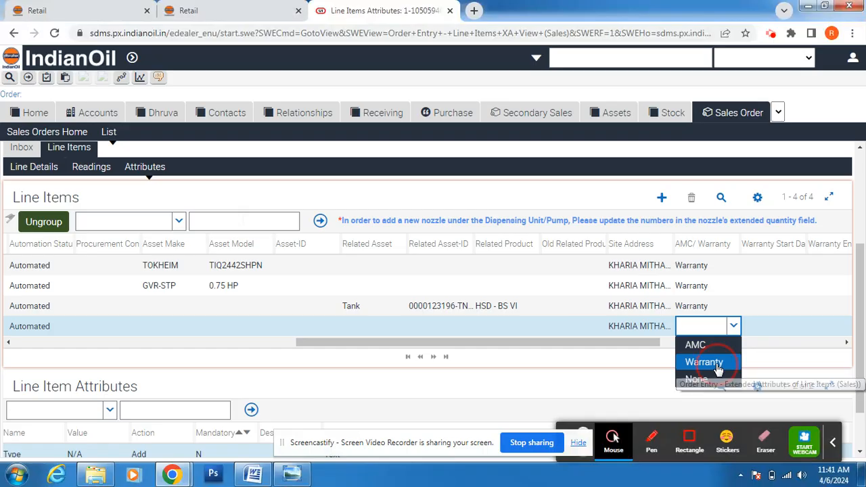
{"action": "left_click", "coordinate": [707, 362]}
{"action": "left_click", "coordinate": [847, 343]}
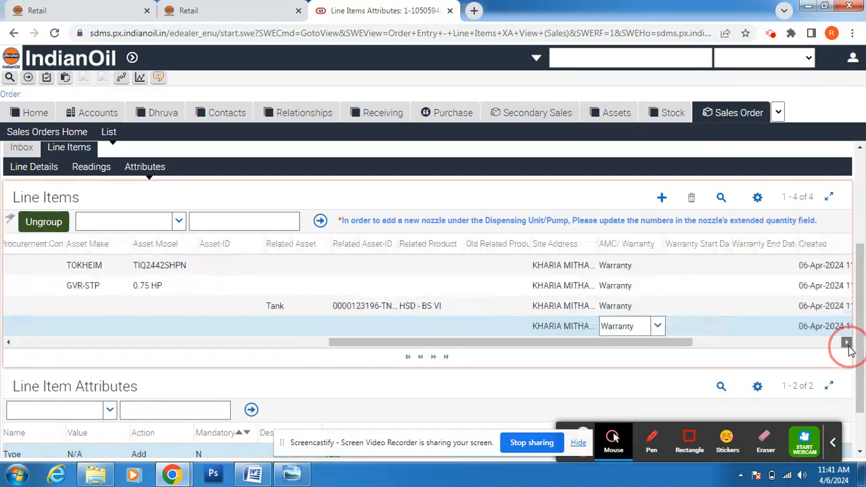
{"action": "left_click", "coordinate": [847, 343]}
{"action": "left_click", "coordinate": [847, 342]}
{"action": "left_click", "coordinate": [846, 342]}
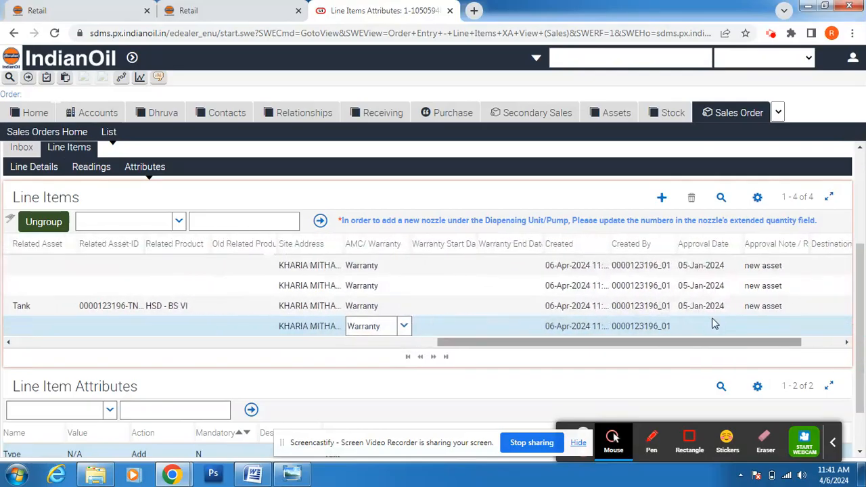
Step: Set the Totalizer's approval date to 05-Jan-2024
{"action": "left_click", "coordinate": [733, 326]}
{"action": "left_click", "coordinate": [736, 326]}
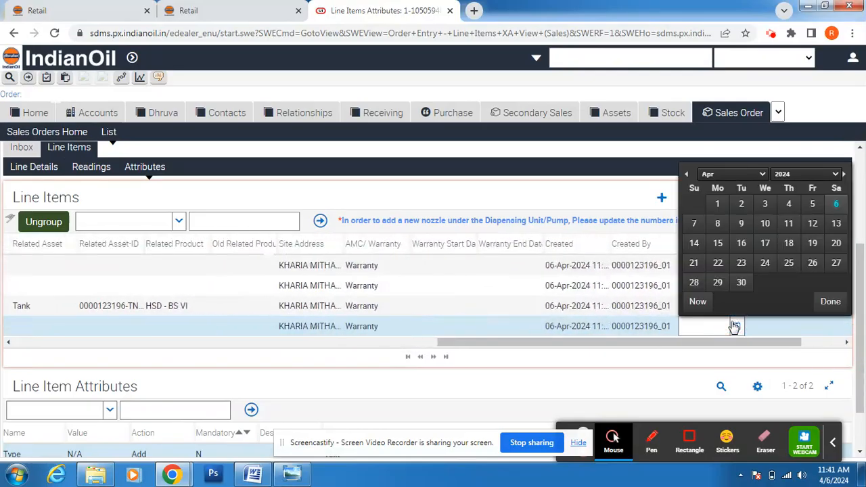
{"action": "left_click", "coordinate": [687, 176]}
{"action": "left_click", "coordinate": [687, 176]}
{"action": "left_click", "coordinate": [687, 176]}
{"action": "left_click", "coordinate": [812, 206]}
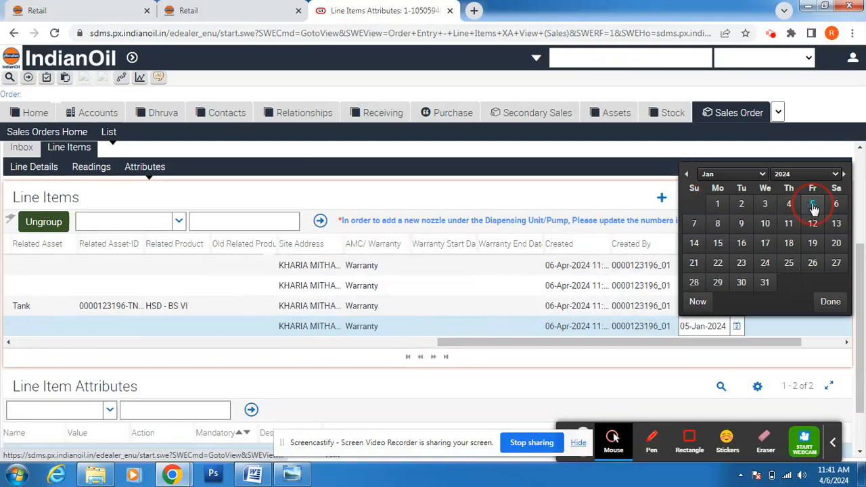
Step: Enter the approval note 'new asset' for the Totalizer
{"action": "left_click", "coordinate": [789, 331]}
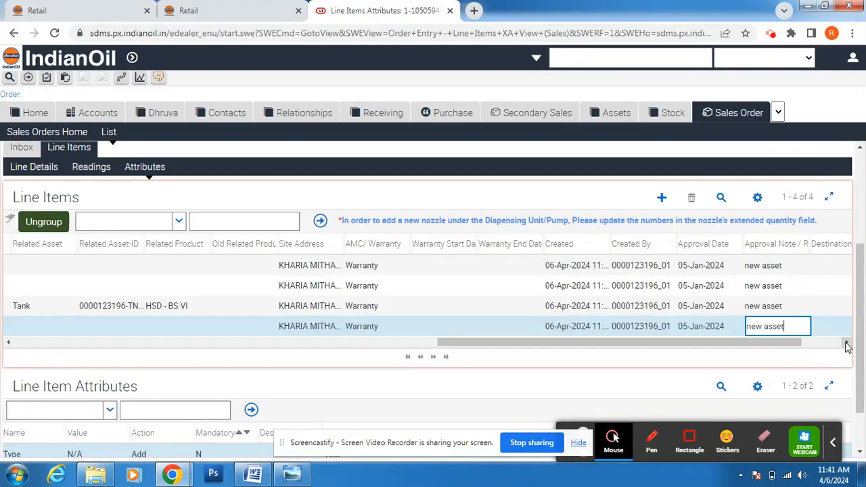
{"action": "left_click", "coordinate": [846, 342]}
{"action": "left_click", "coordinate": [847, 342]}
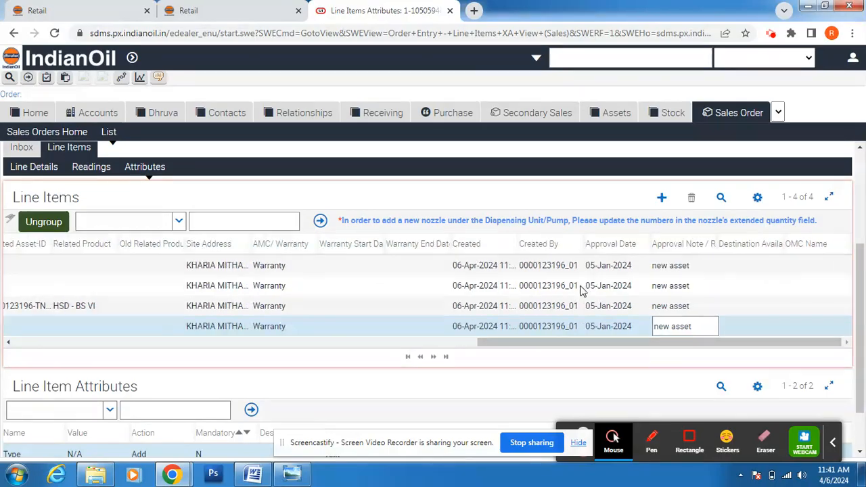
{"action": "left_click_drag", "start_coordinate": [562, 340], "coordinate": [96, 360]}
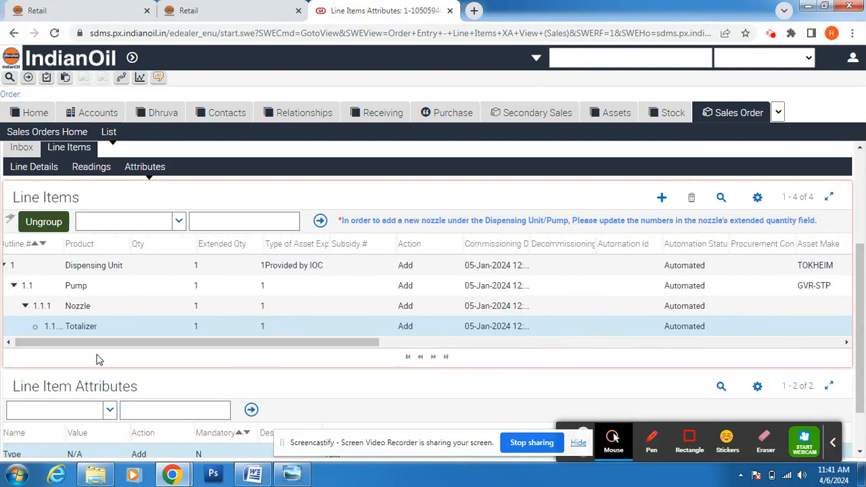
{"action": "left_click", "coordinate": [144, 167]}
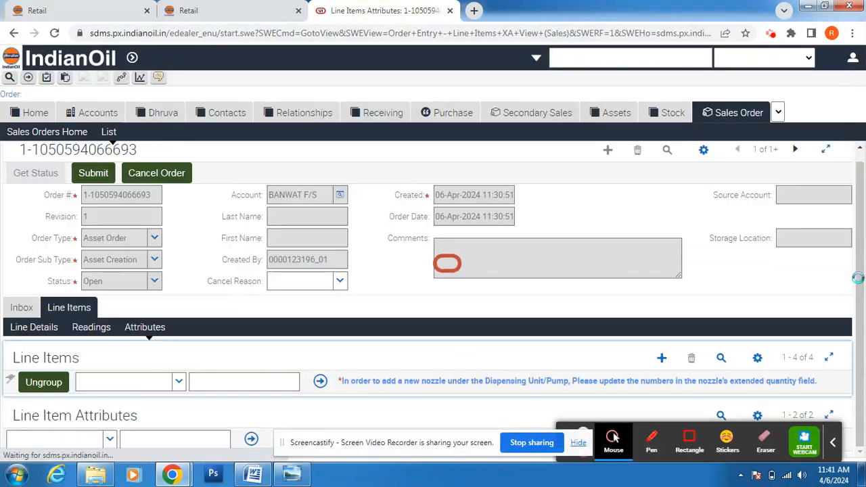
{"action": "left_click_drag", "start_coordinate": [857, 279], "coordinate": [861, 400]}
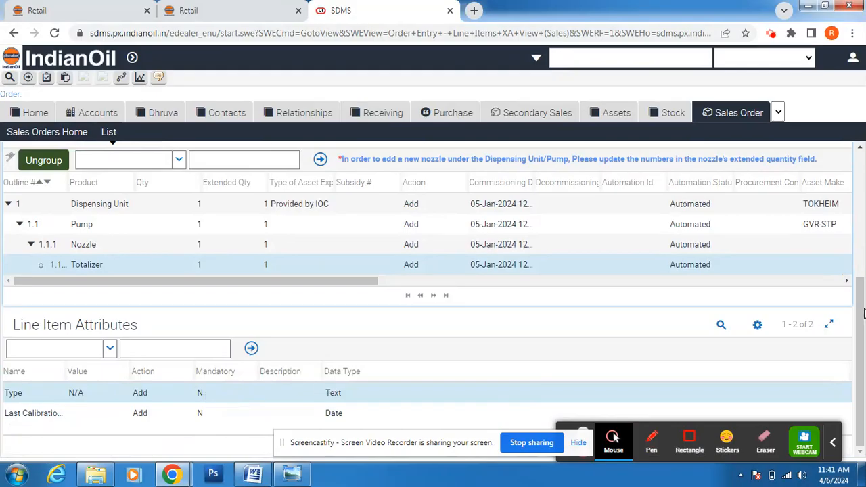
{"action": "scroll", "coordinate": [858, 321], "scroll_direction": "up", "scroll_amount": 2}
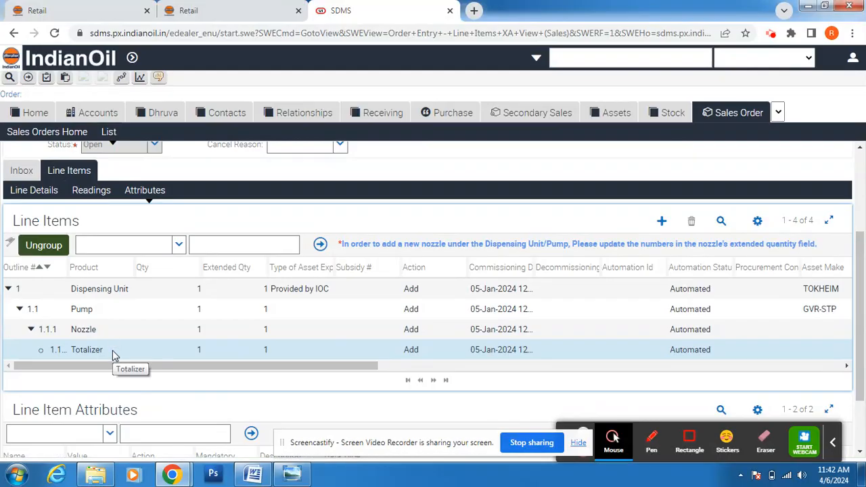
Step: Add a Totalizer reading record with measurement type Totalizer Reading
{"action": "left_click", "coordinate": [94, 192]}
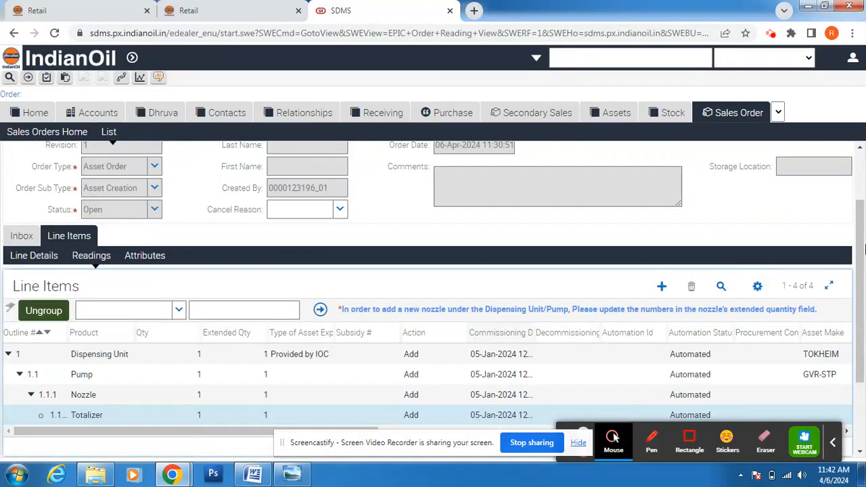
{"action": "scroll", "coordinate": [855, 306], "scroll_direction": "down", "scroll_amount": 2}
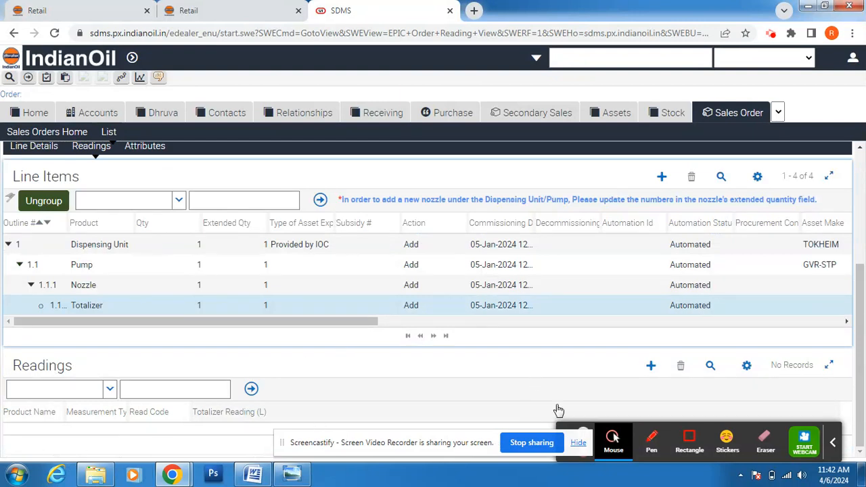
{"action": "left_click", "coordinate": [651, 368]}
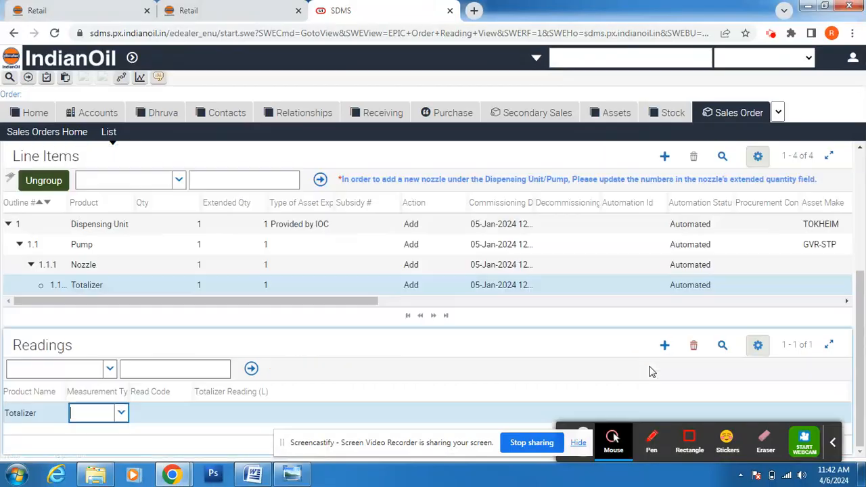
{"action": "left_click", "coordinate": [121, 414]}
{"action": "left_click", "coordinate": [125, 432]}
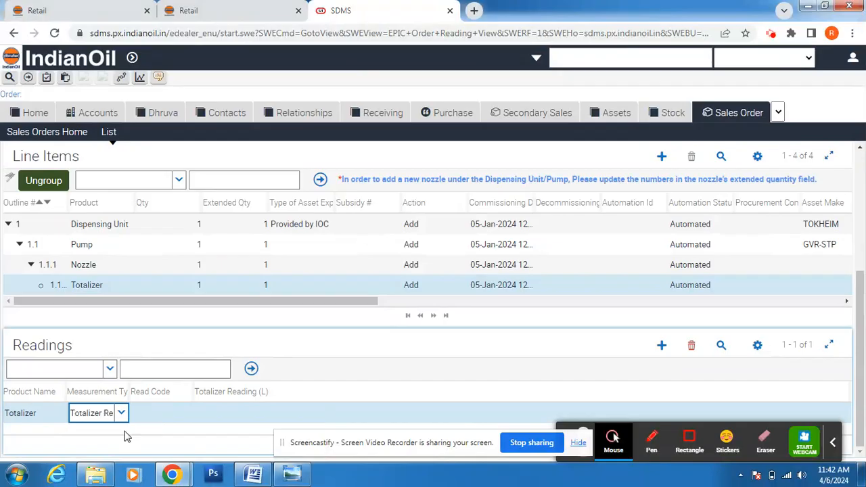
Step: Set the read code to Manual and bring up the DU Details opening readings in Word
{"action": "left_click", "coordinate": [177, 415]}
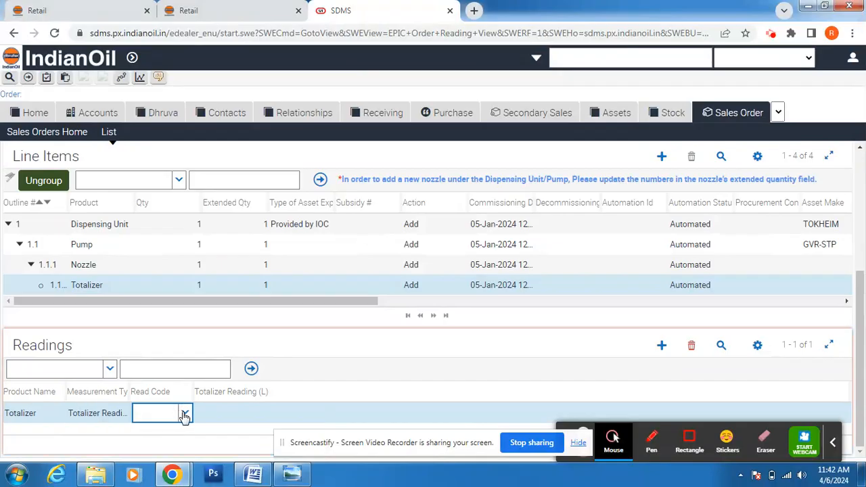
{"action": "left_click", "coordinate": [184, 415]}
{"action": "left_click", "coordinate": [177, 434]}
{"action": "left_click", "coordinate": [213, 415]}
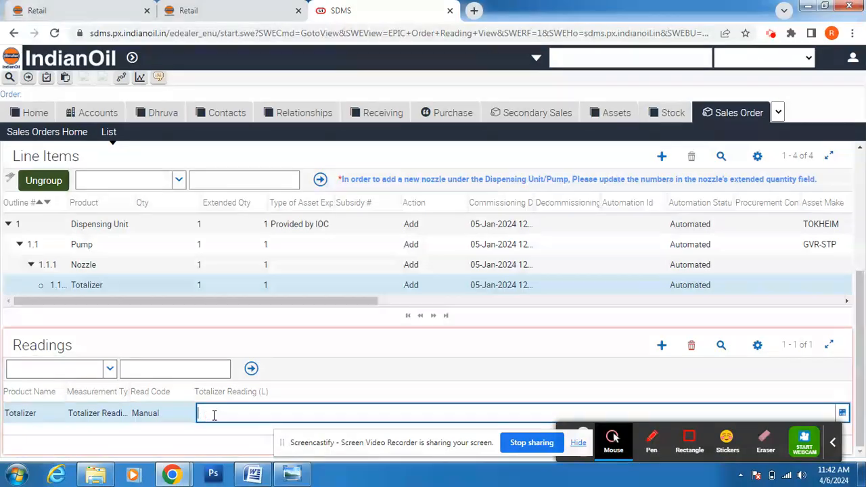
{"action": "left_click", "coordinate": [253, 476]}
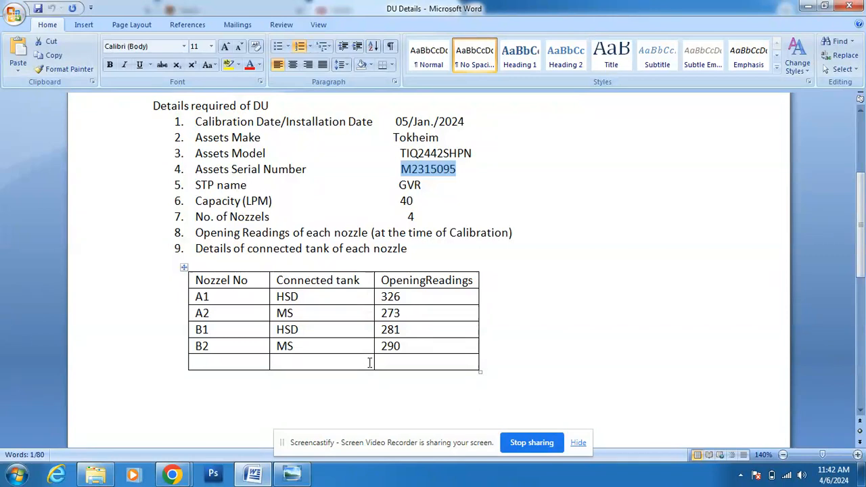
{"action": "left_click", "coordinate": [169, 474]}
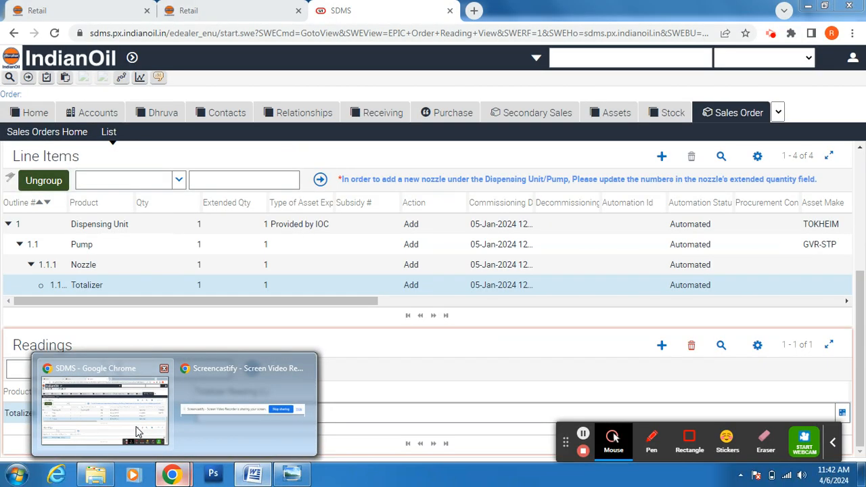
Step: Enter 326 L as the Totalizer reading and commit it via the Nozzle row
{"action": "left_click", "coordinate": [135, 428]}
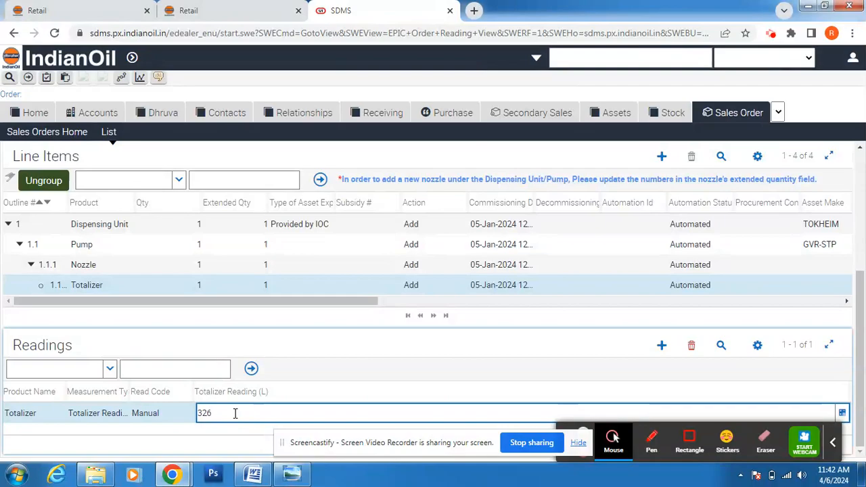
{"action": "left_click", "coordinate": [861, 349]}
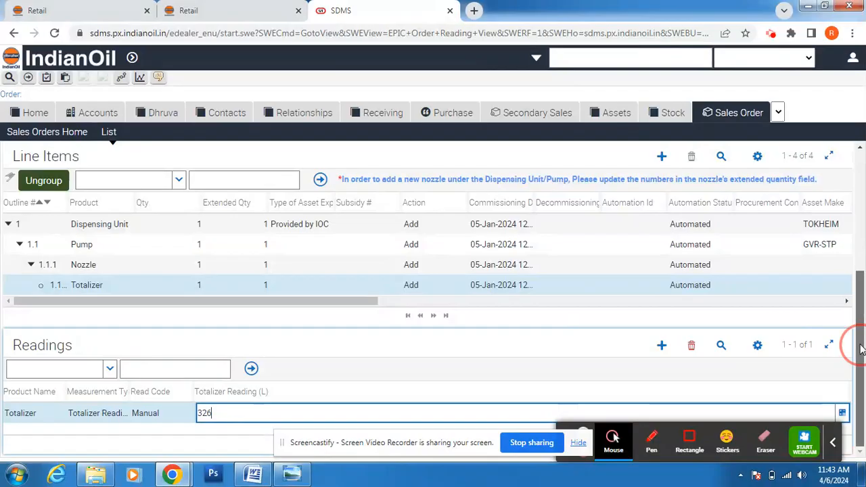
{"action": "left_click", "coordinate": [119, 271]}
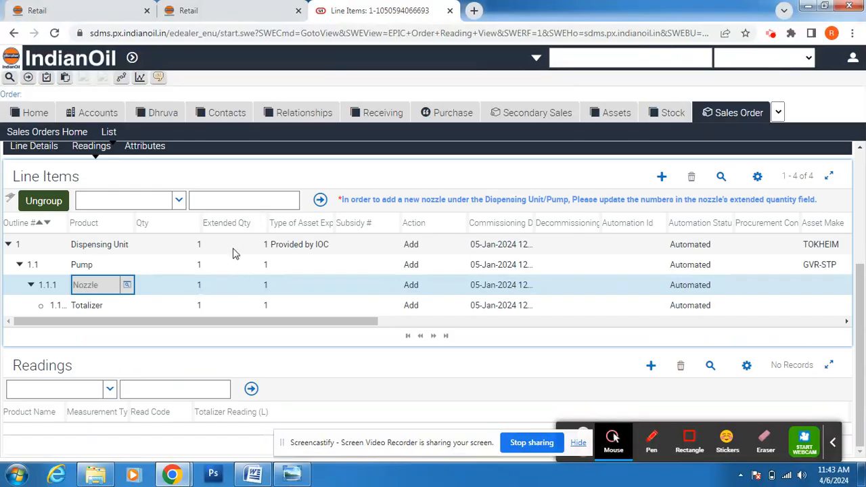
Step: Check nozzle 1.1.1's totalizer, then select the second nozzle line 1.1.2
{"action": "left_click", "coordinate": [254, 285]}
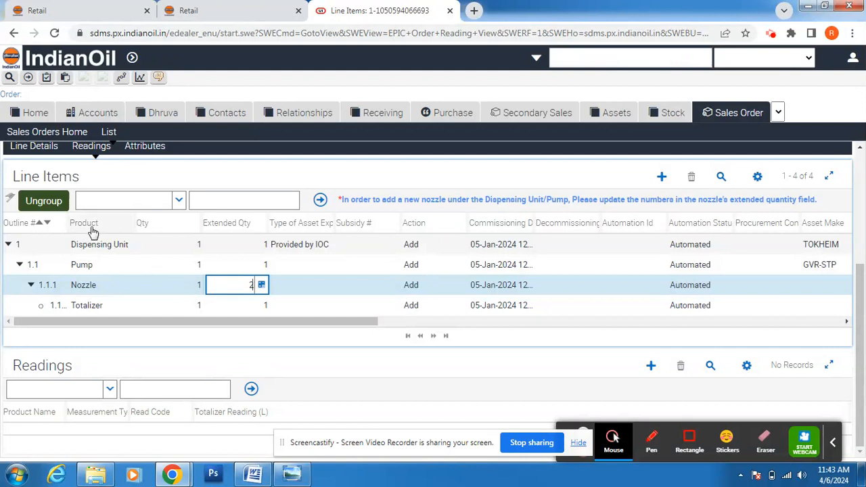
{"action": "left_click", "coordinate": [53, 205]}
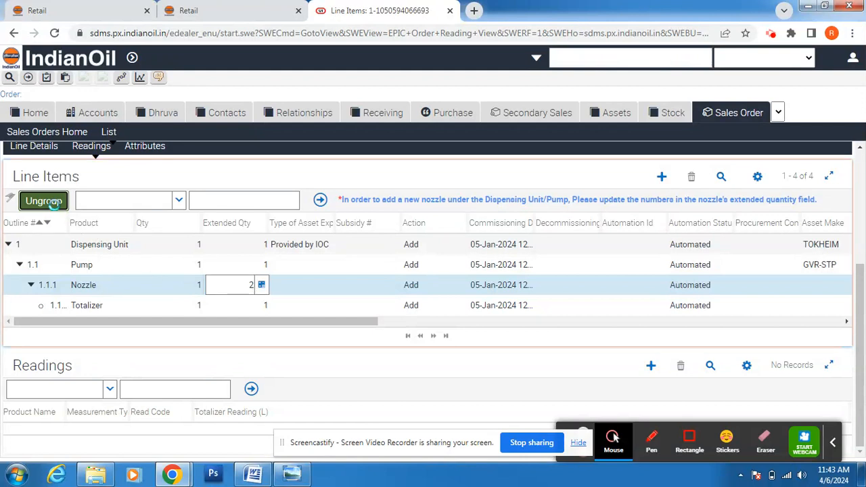
{"action": "left_click", "coordinate": [29, 287]}
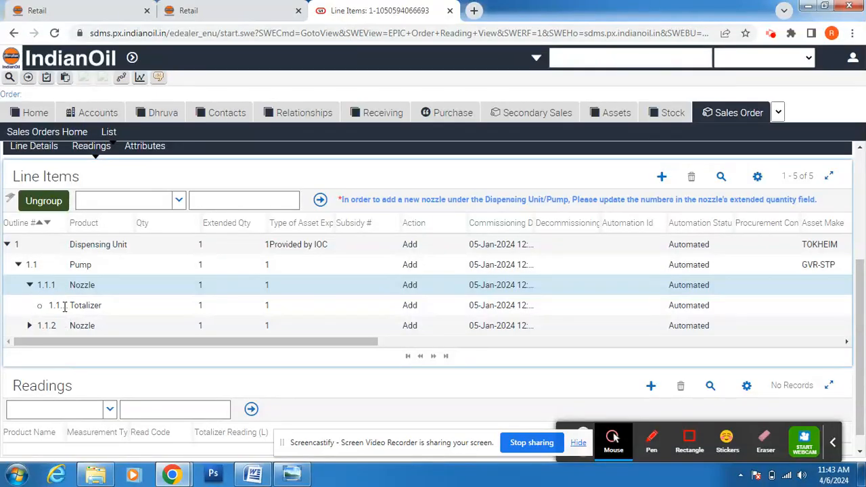
{"action": "left_click", "coordinate": [30, 286]}
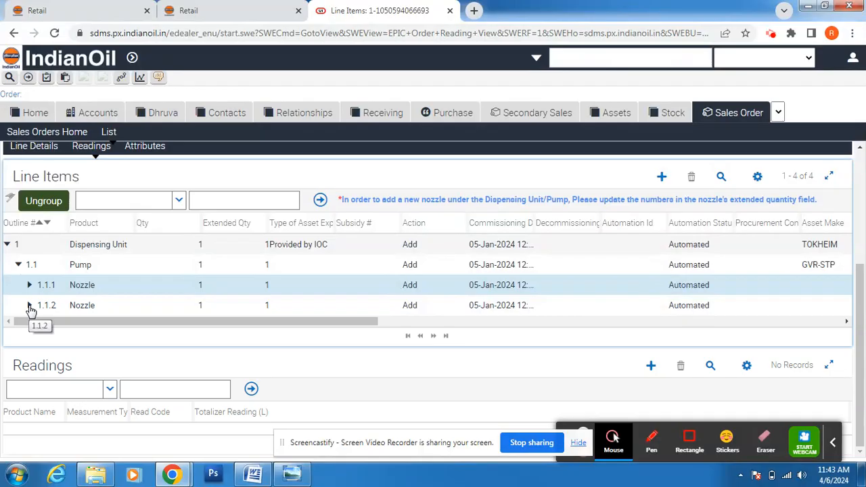
{"action": "left_click", "coordinate": [104, 311]}
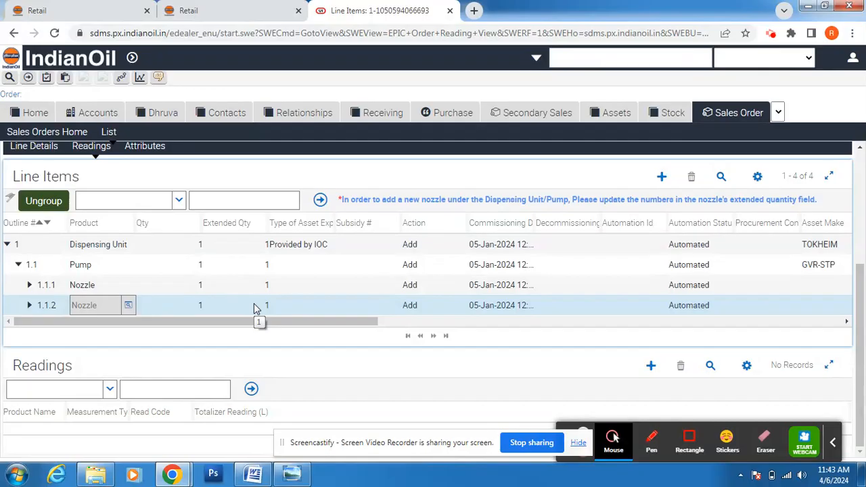
Step: Compare the row against the DU Details table in Word, then return to the SDMS order
{"action": "left_click_drag", "start_coordinate": [264, 326], "coordinate": [371, 331]}
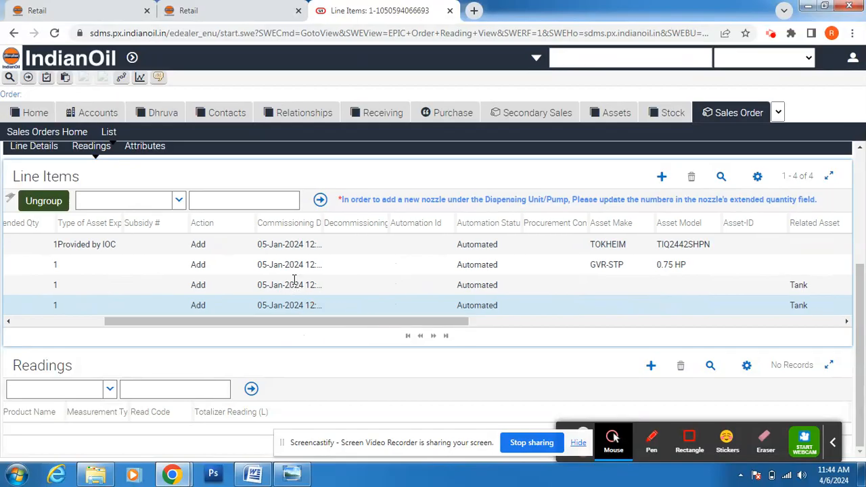
{"action": "left_click", "coordinate": [457, 326]}
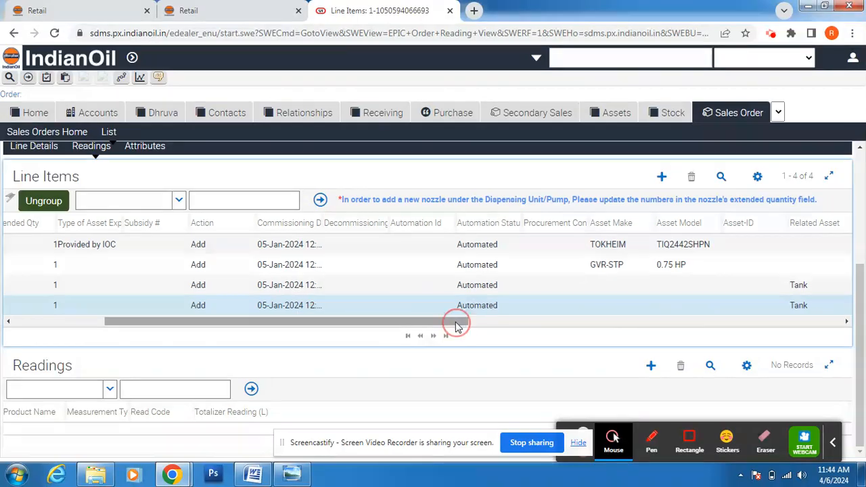
{"action": "left_click_drag", "start_coordinate": [330, 322], "coordinate": [441, 329]}
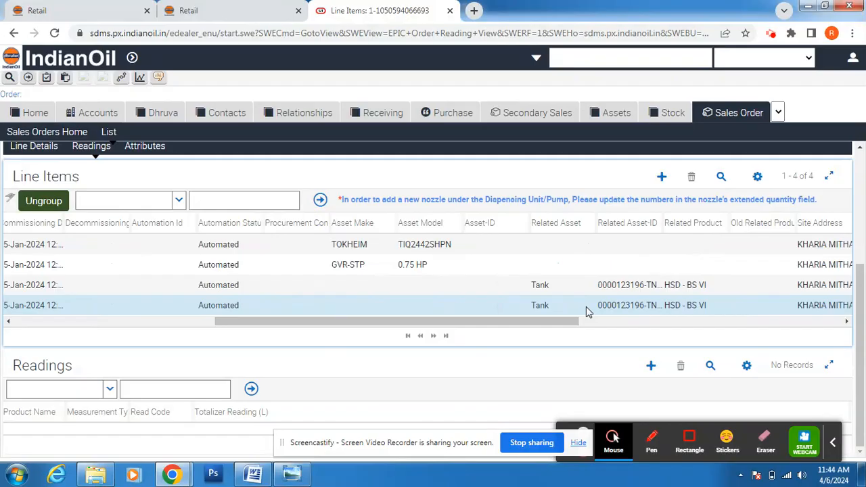
{"action": "left_click", "coordinate": [253, 474]}
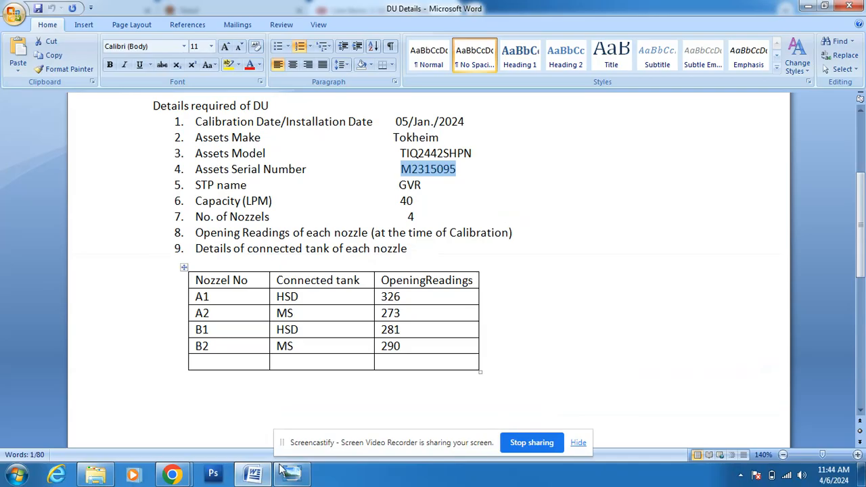
{"action": "left_click", "coordinate": [175, 469]}
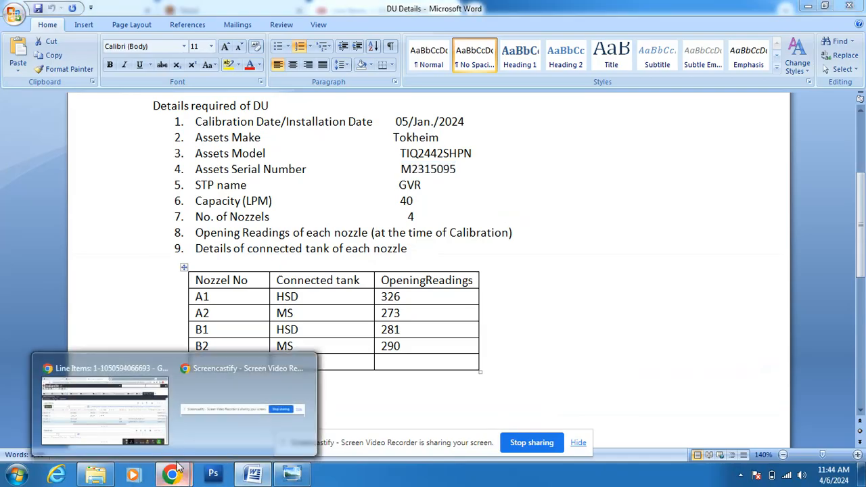
{"action": "left_click", "coordinate": [160, 433]}
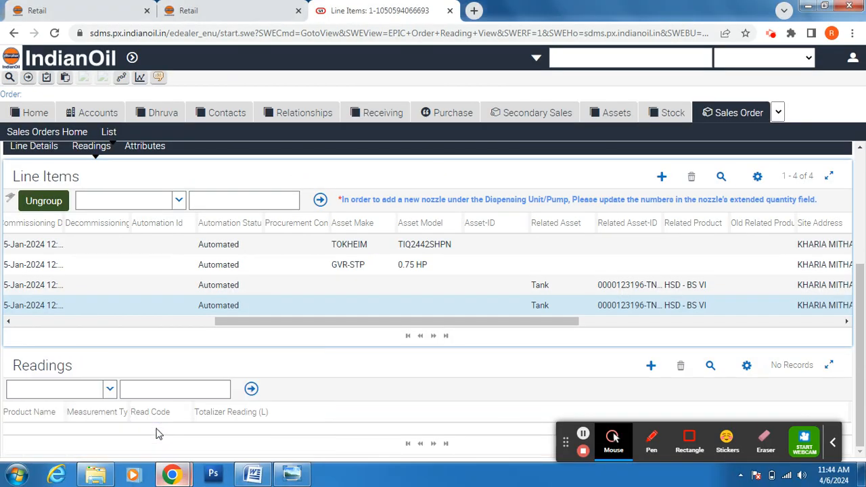
Step: Link nozzle 1.1.2 to the second tank, MS-BVI-E12, as its related asset
{"action": "left_click", "coordinate": [584, 309]}
{"action": "left_click", "coordinate": [590, 308]}
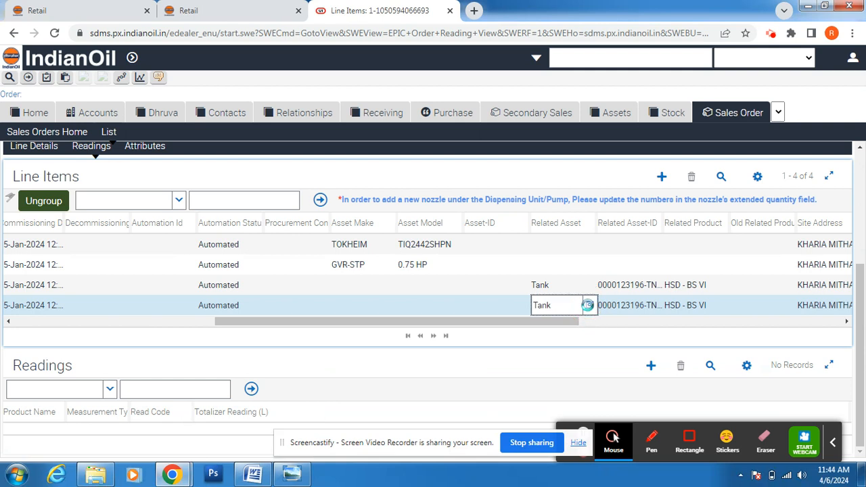
{"action": "left_click", "coordinate": [401, 276]}
{"action": "left_click", "coordinate": [555, 327]}
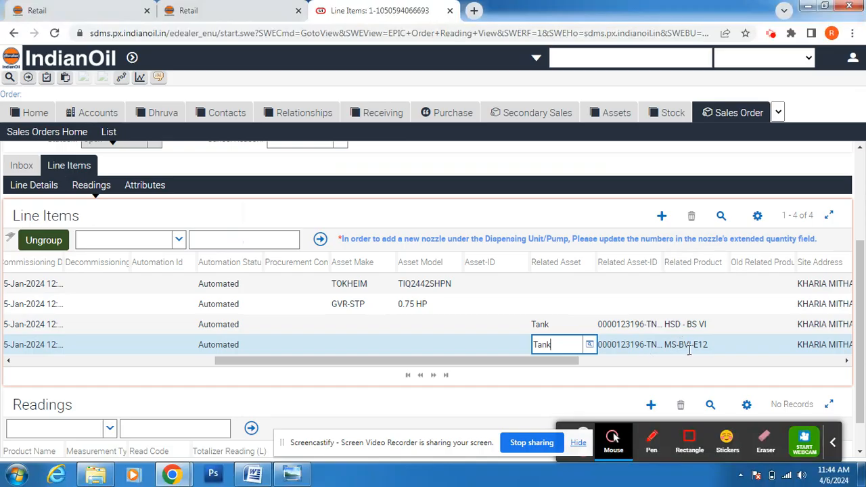
{"action": "left_click", "coordinate": [846, 362]}
{"action": "left_click_drag", "start_coordinate": [847, 362], "coordinate": [847, 361]}
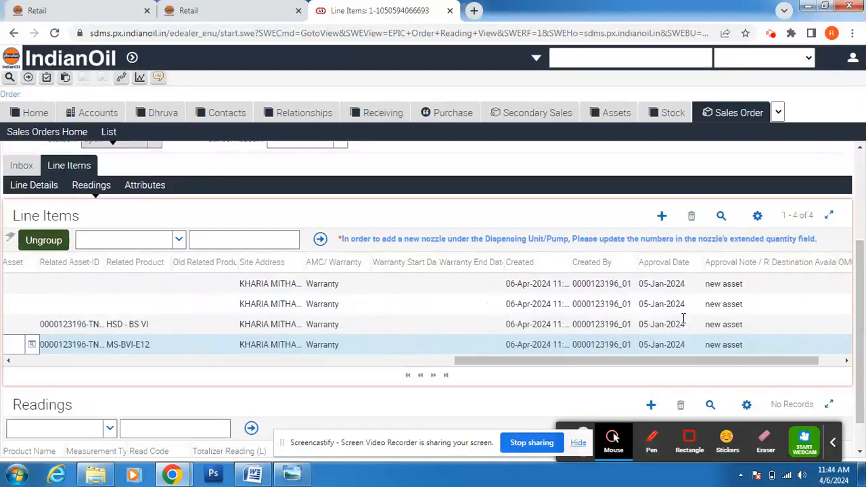
{"action": "left_click", "coordinate": [847, 361]}
{"action": "left_click_drag", "start_coordinate": [824, 364], "coordinate": [270, 410]}
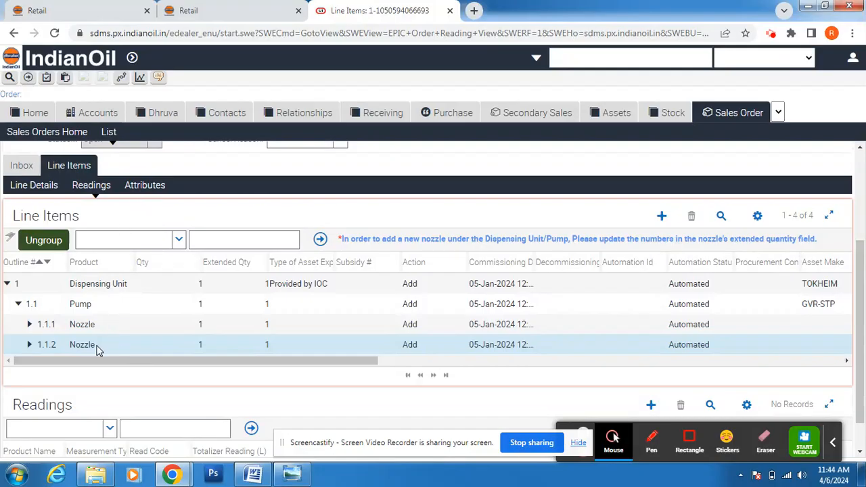
Step: Show the line item attributes for the order lines
{"action": "left_click", "coordinate": [150, 193]}
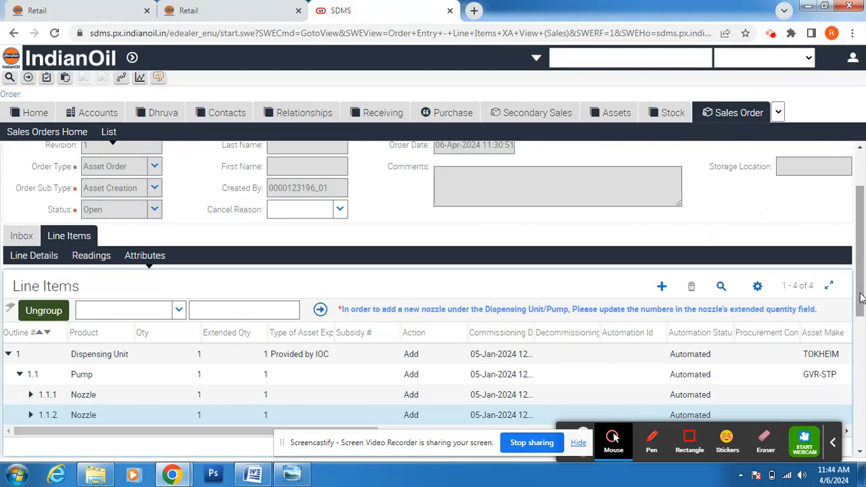
{"action": "left_click_drag", "start_coordinate": [861, 294], "coordinate": [861, 297]}
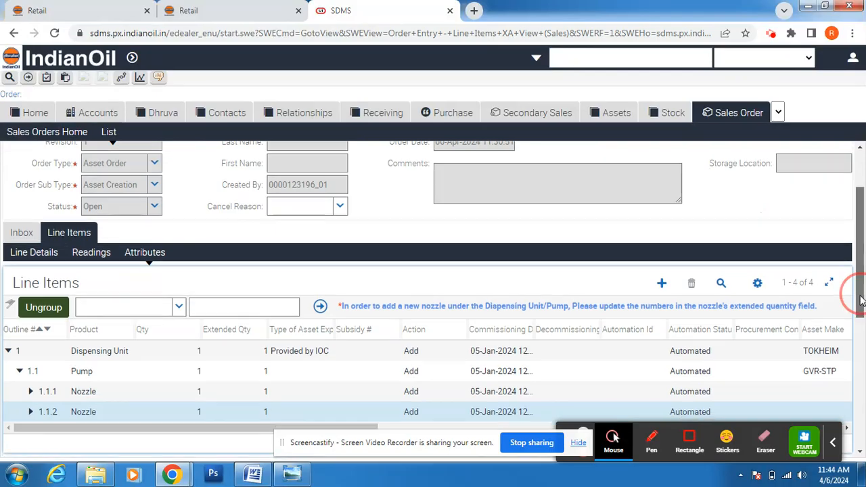
{"action": "left_click", "coordinate": [861, 298]}
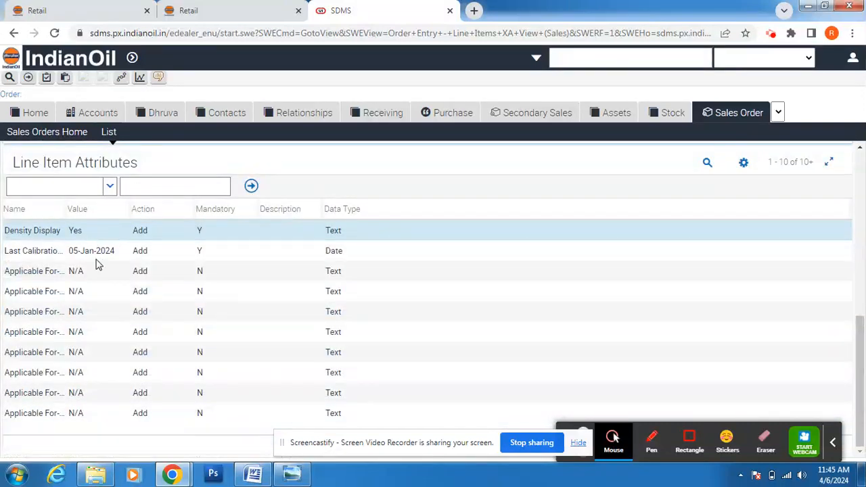
{"action": "left_click_drag", "start_coordinate": [854, 374], "coordinate": [856, 269]}
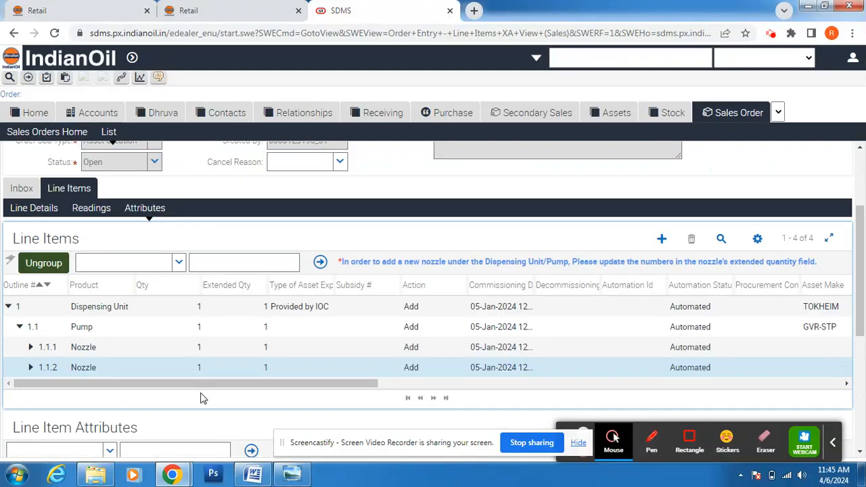
Step: Expand nozzle 1.1.2 and display its Totalizer's attributes, Type and Last Calibration
{"action": "left_click", "coordinate": [31, 369]}
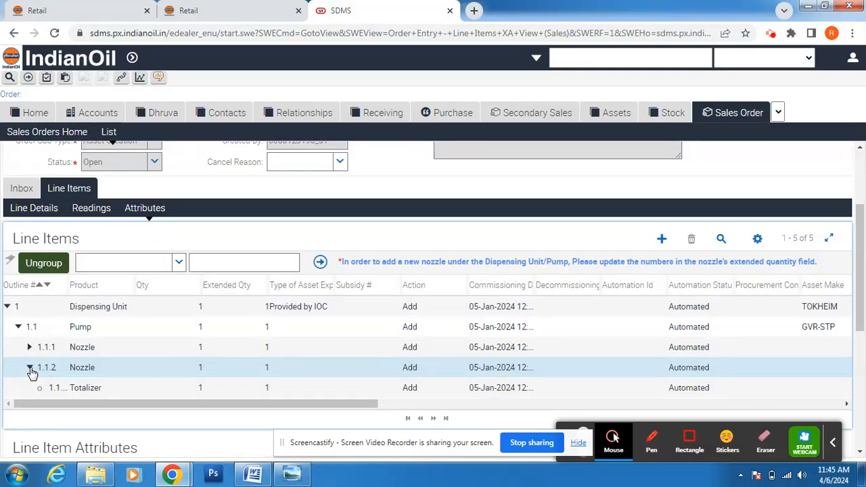
{"action": "left_click", "coordinate": [88, 389]}
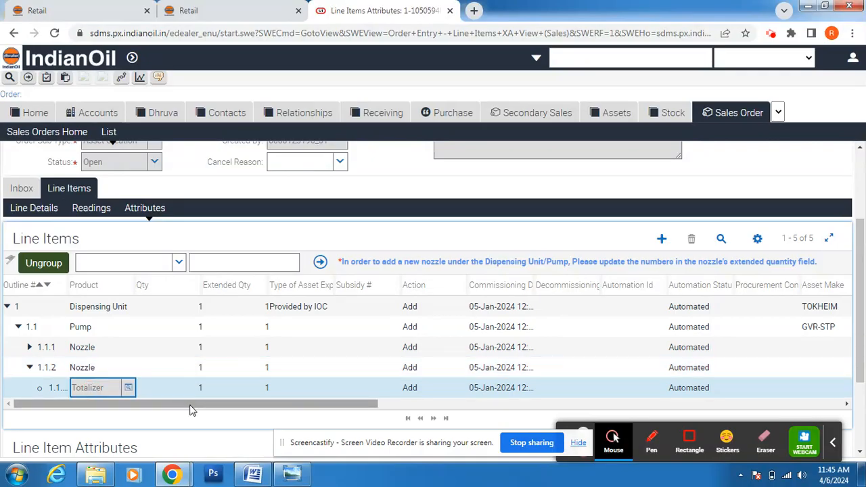
{"action": "left_click_drag", "start_coordinate": [192, 406], "coordinate": [718, 424]}
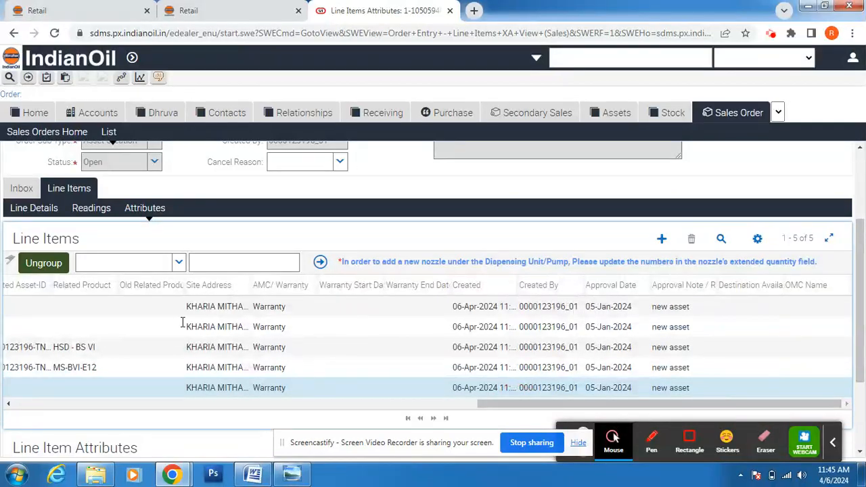
{"action": "left_click", "coordinate": [156, 212]}
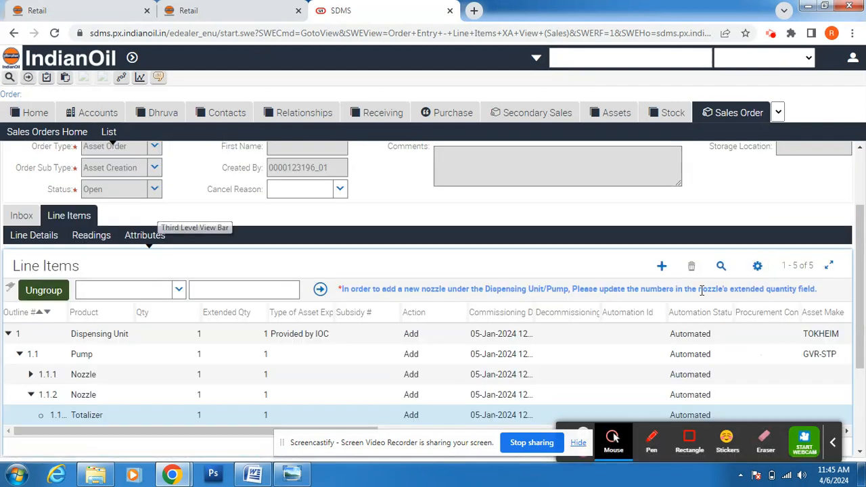
{"action": "scroll", "coordinate": [859, 325], "scroll_direction": "down", "scroll_amount": 3}
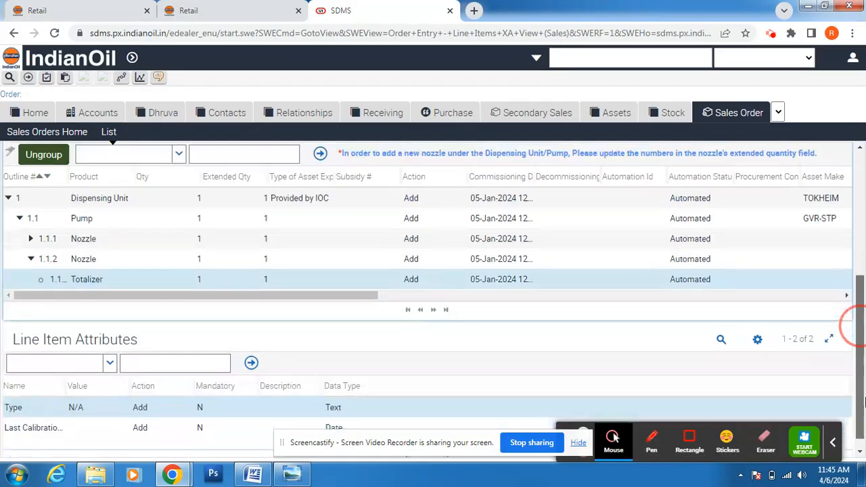
{"action": "left_click_drag", "start_coordinate": [862, 415], "coordinate": [858, 371]}
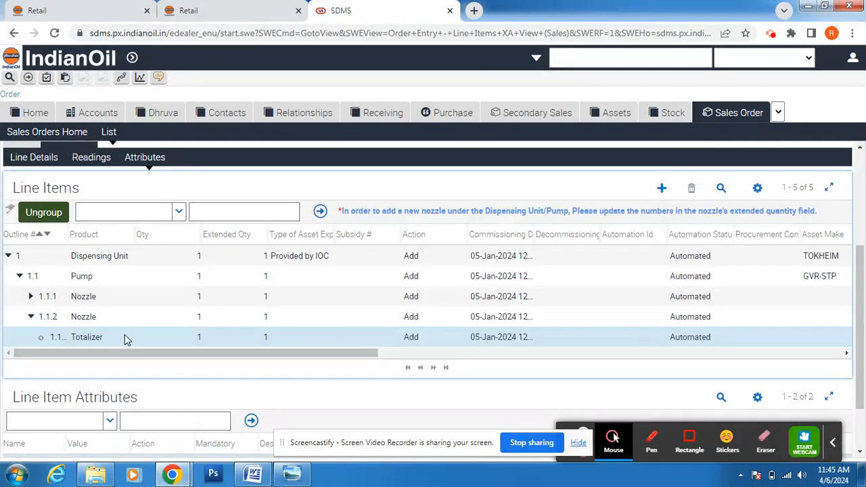
Step: Show the order's Readings list and begin a new reading record
{"action": "left_click", "coordinate": [94, 160]}
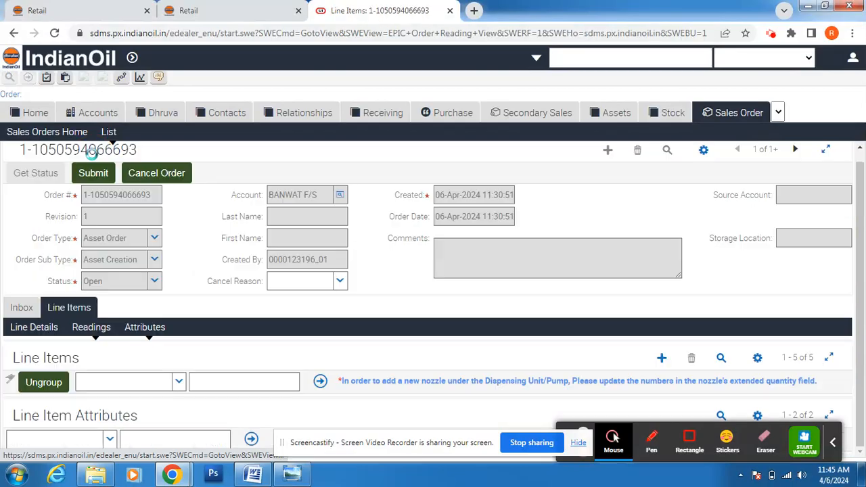
{"action": "left_click_drag", "start_coordinate": [859, 277], "coordinate": [861, 333]}
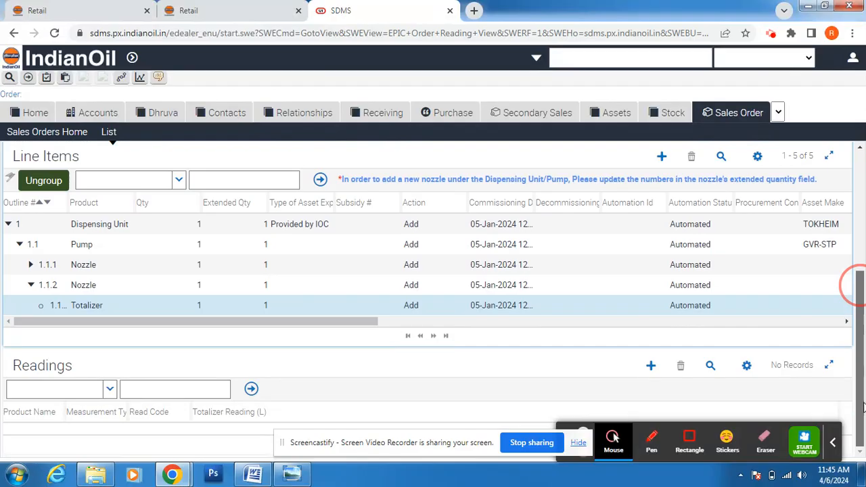
{"action": "left_click", "coordinate": [651, 368]}
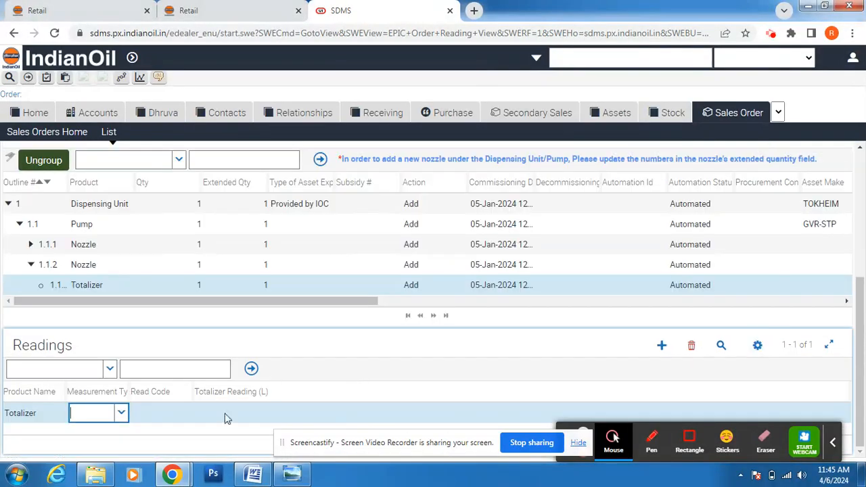
{"action": "left_click", "coordinate": [121, 415]}
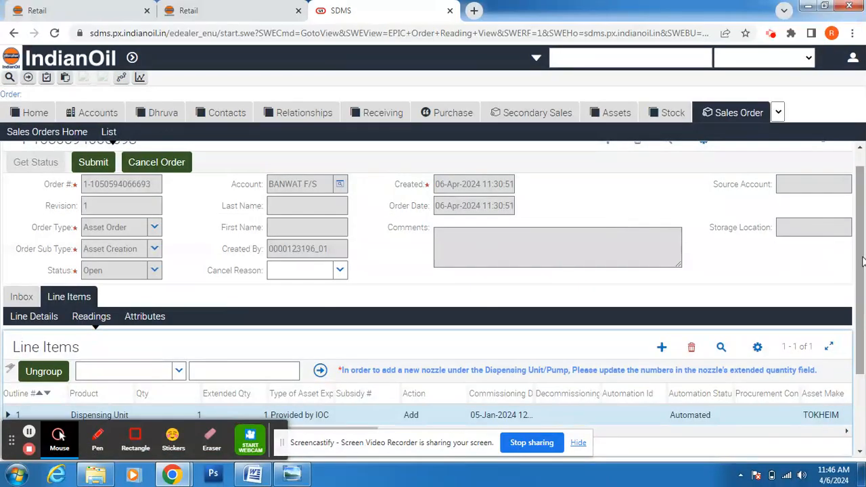
{"action": "left_click_drag", "start_coordinate": [863, 262], "coordinate": [865, 366]}
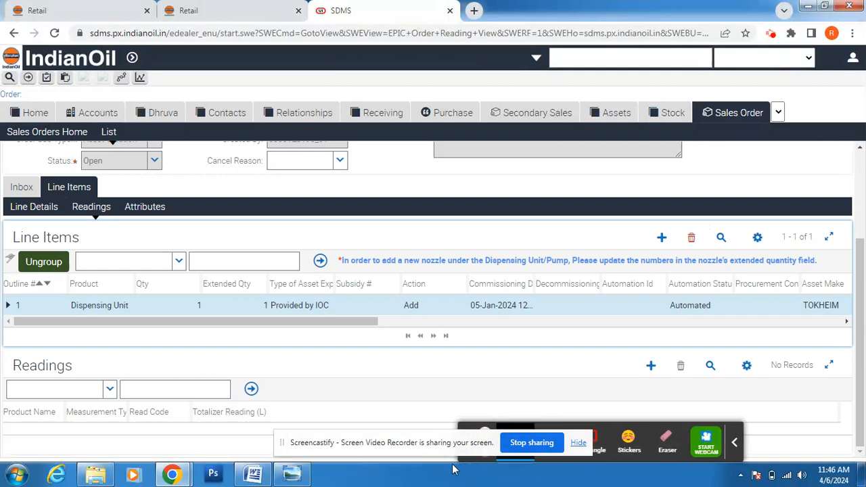
Step: Expand the Dispensing Unit, pump and nozzle 1.1.2, then show its Totalizer's Readings
{"action": "left_click", "coordinate": [9, 308]}
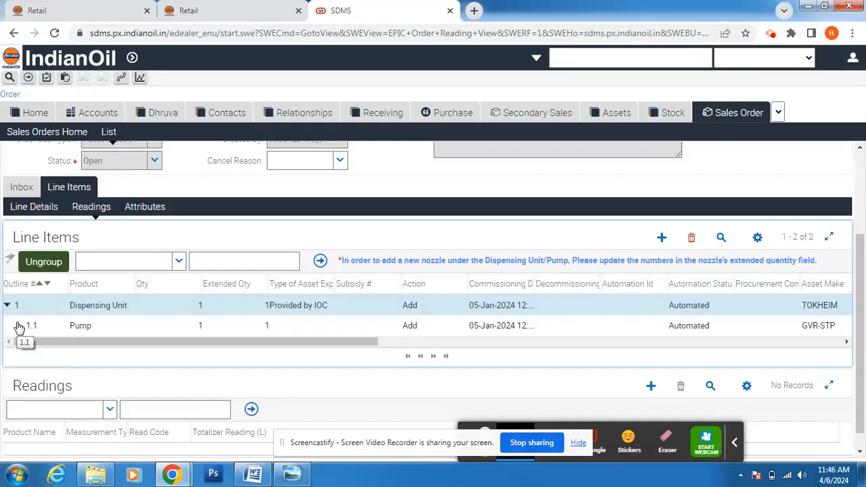
{"action": "left_click", "coordinate": [20, 327]}
{"action": "left_click", "coordinate": [30, 367]}
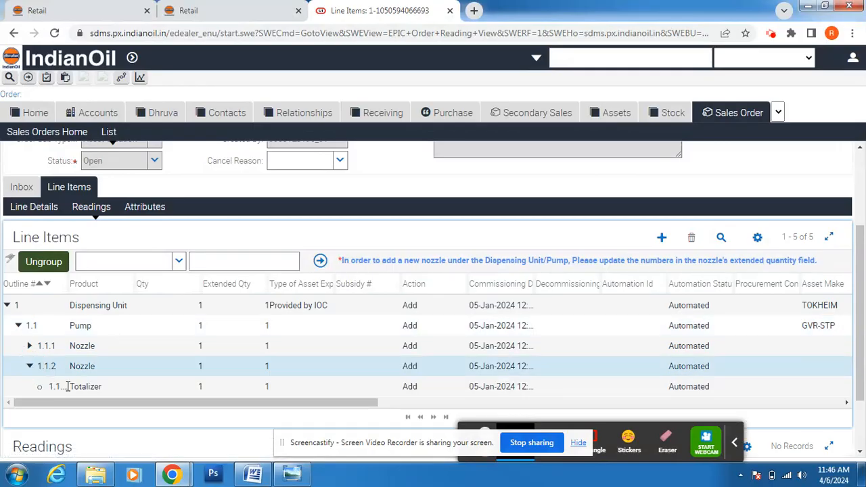
{"action": "left_click", "coordinate": [78, 390]}
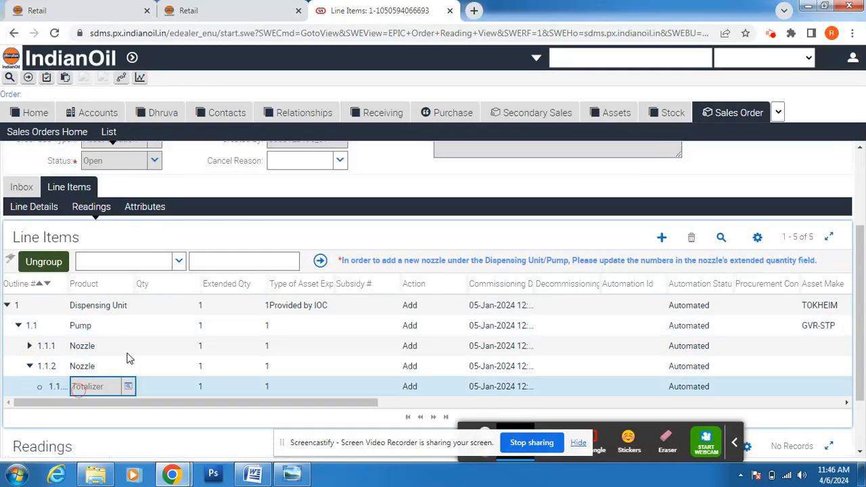
{"action": "left_click", "coordinate": [98, 209]}
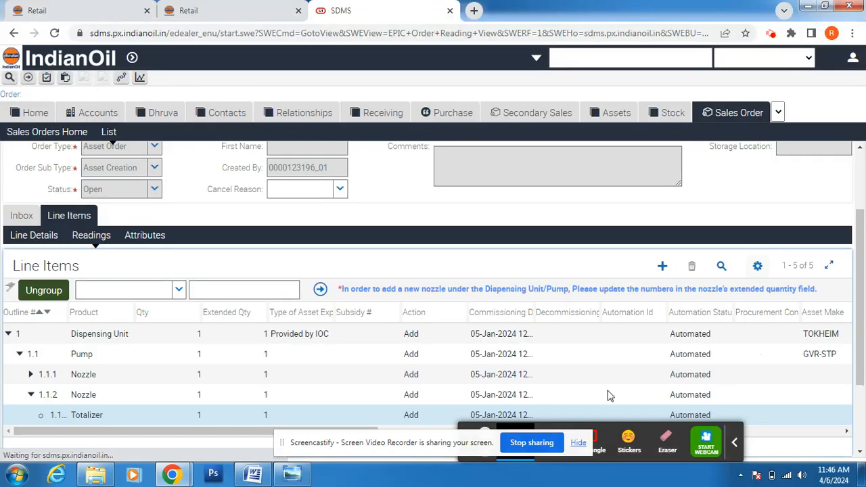
{"action": "scroll", "coordinate": [857, 305], "scroll_direction": "down", "scroll_amount": 3}
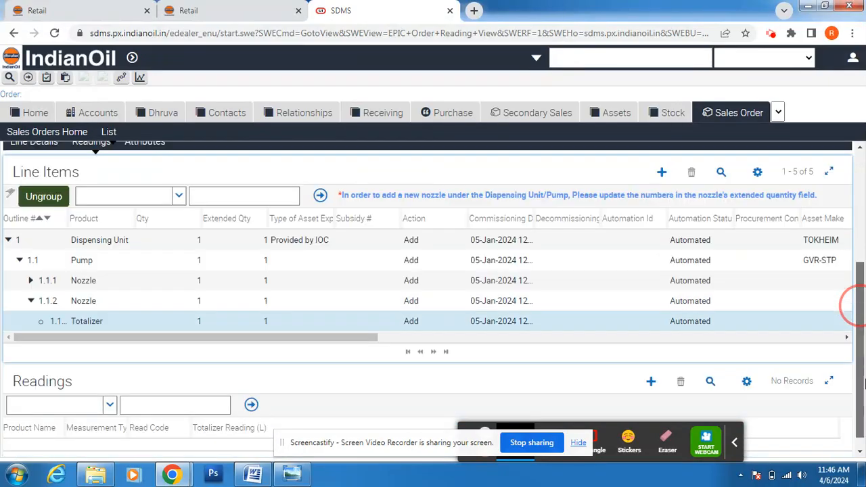
Step: Add a Totalizer Reading record with read code Manual for nozzle 1.1.2's totalizer
{"action": "left_click", "coordinate": [651, 366]}
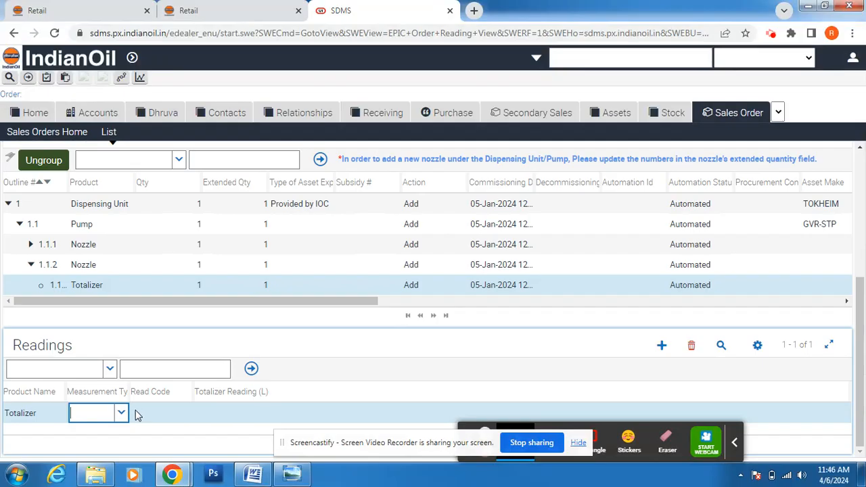
{"action": "left_click", "coordinate": [121, 415]}
{"action": "left_click", "coordinate": [115, 431]}
{"action": "left_click", "coordinate": [182, 421]}
{"action": "left_click", "coordinate": [184, 415]}
{"action": "left_click", "coordinate": [175, 437]}
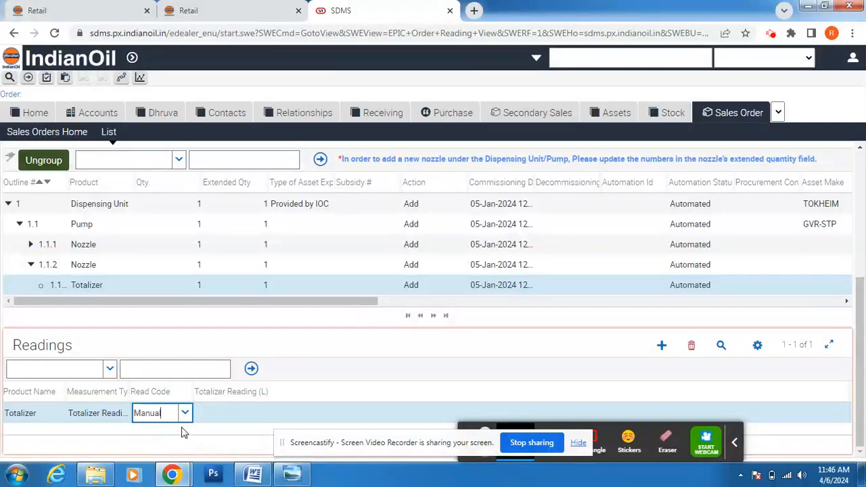
{"action": "left_click", "coordinate": [210, 419]}
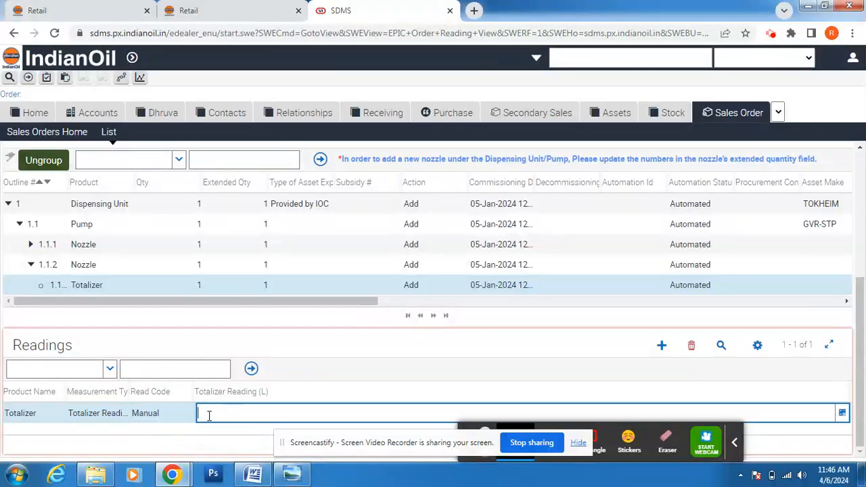
{"action": "left_click", "coordinate": [291, 476]}
Step: Look up nozzle A2's opening reading of 273 in DU Details, then return to SDMS
{"action": "left_click", "coordinate": [253, 476]}
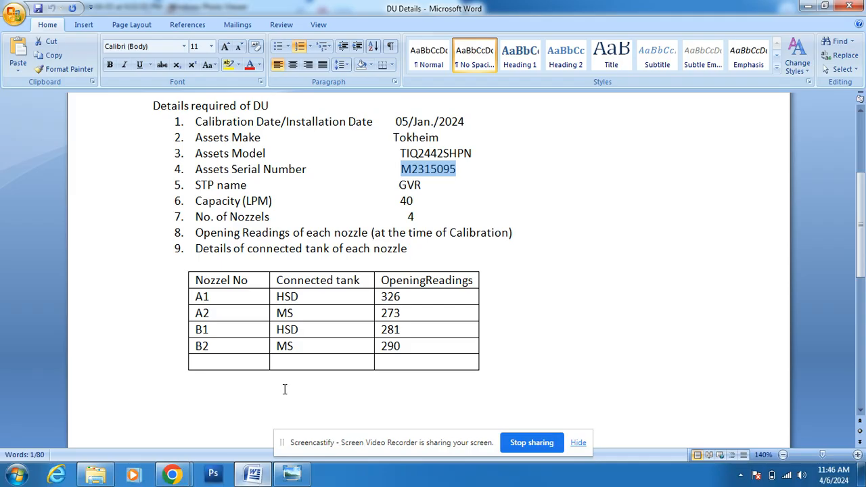
{"action": "left_click", "coordinate": [192, 318]}
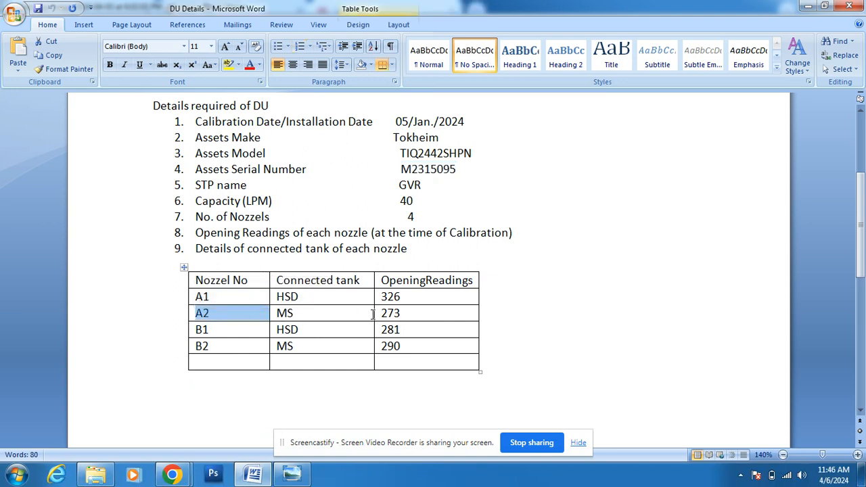
{"action": "left_click", "coordinate": [408, 314]}
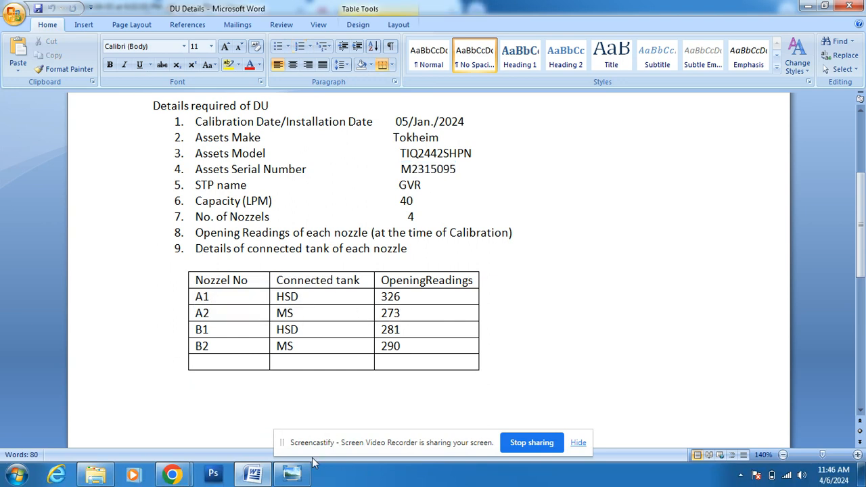
{"action": "mouse_move", "coordinate": [173, 476]}
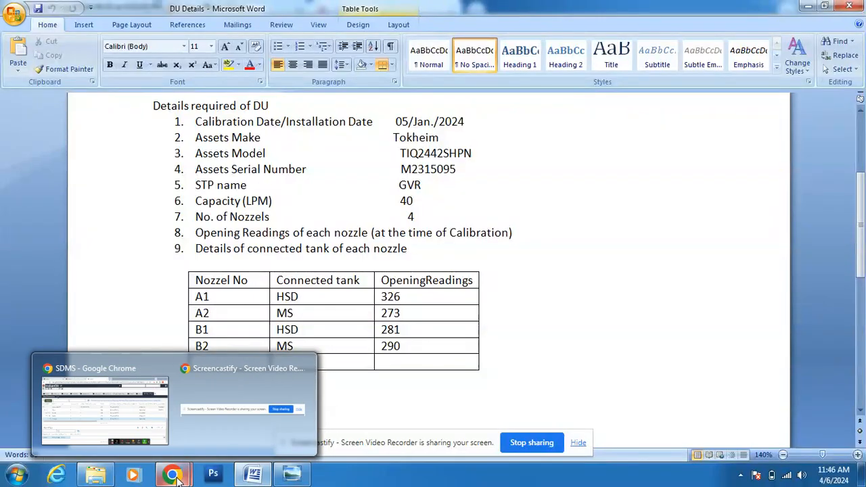
{"action": "left_click", "coordinate": [159, 399]}
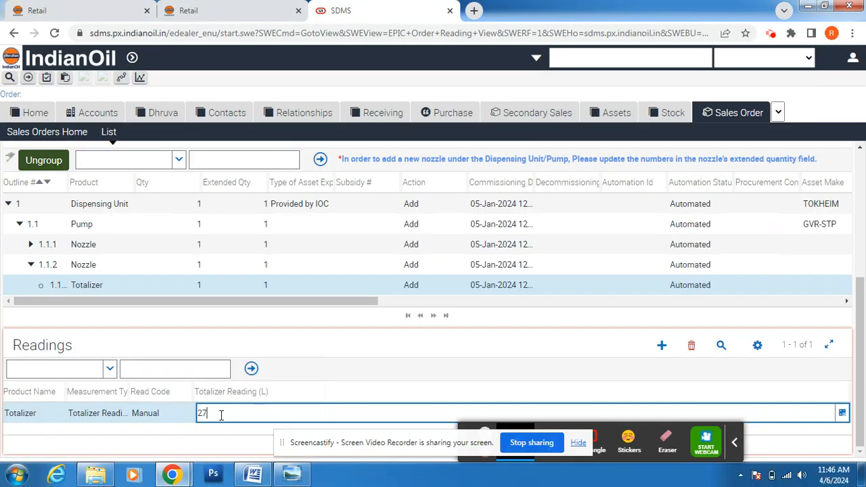
Step: Commit the 273 totalizer reading and collapse nozzle 1.1.2's child rows
{"action": "left_click", "coordinate": [274, 384]}
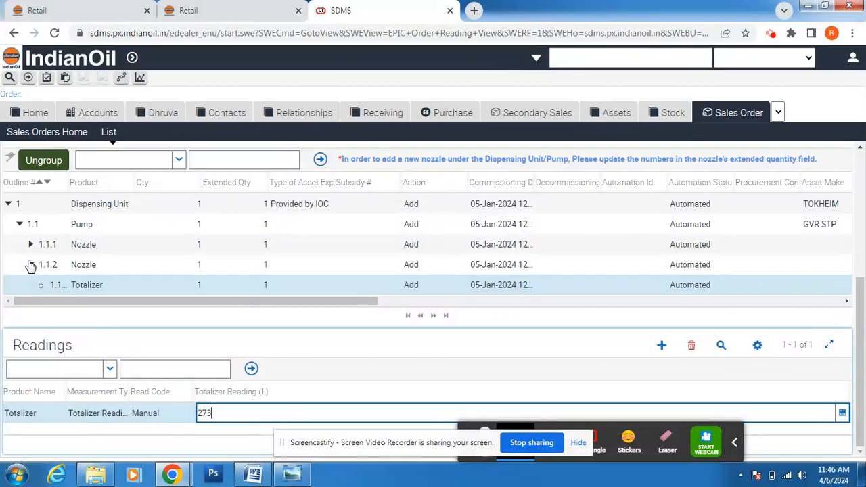
{"action": "left_click", "coordinate": [31, 266]}
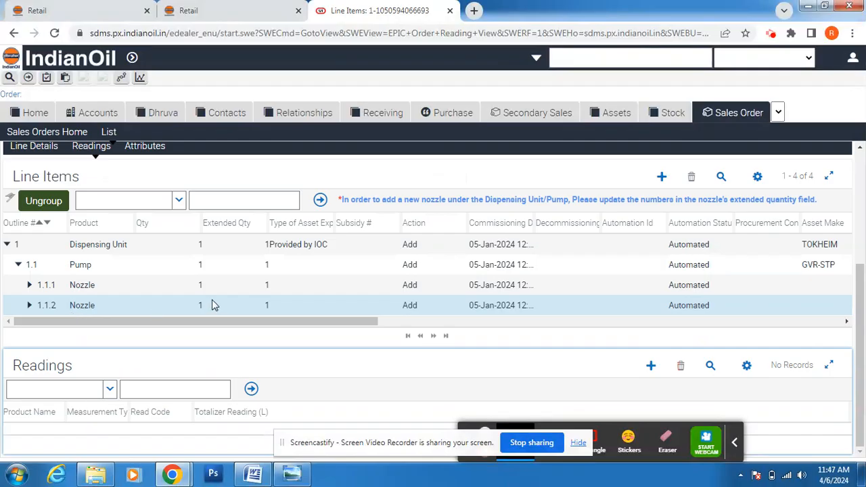
Step: Set nozzle 1.1.2's Extended Qty to 2 to create new nozzle 1.1.3
{"action": "left_click", "coordinate": [260, 306]}
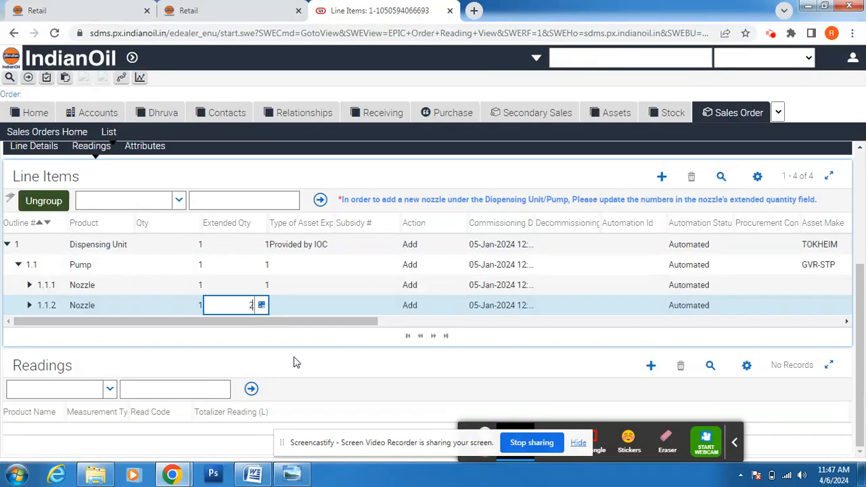
{"action": "left_click", "coordinate": [35, 207]}
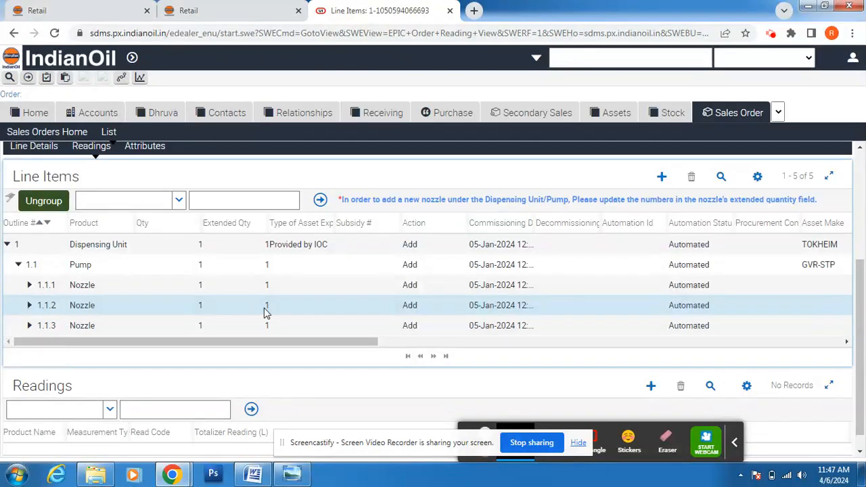
{"action": "left_click", "coordinate": [100, 328]}
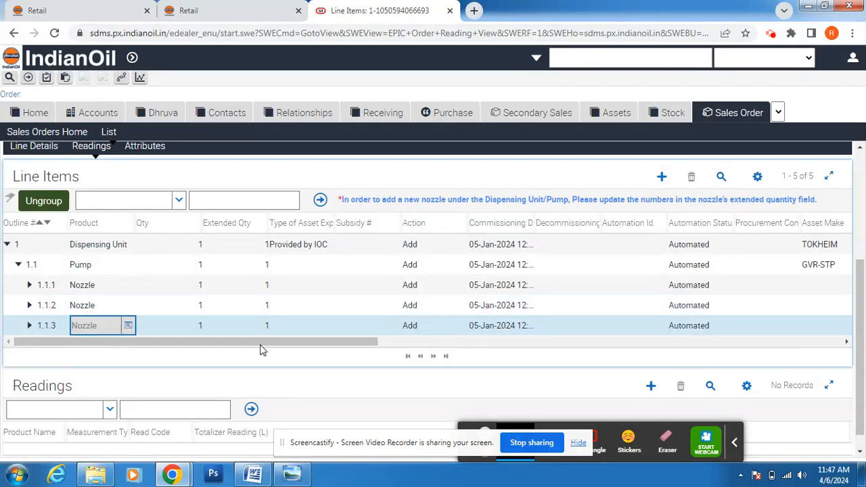
{"action": "left_click_drag", "start_coordinate": [292, 344], "coordinate": [394, 347]}
{"action": "left_click", "coordinate": [394, 346]}
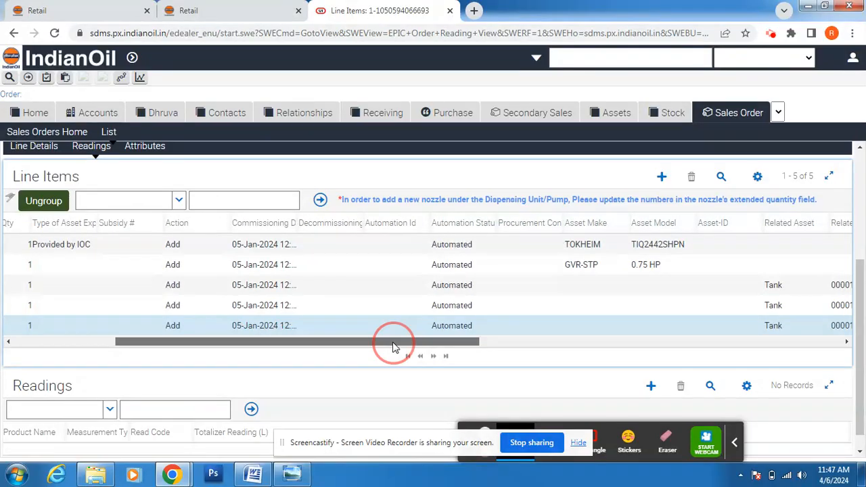
Step: Link nozzle 1.1.3 to the HSD - BS VI tank and show its attributes
{"action": "left_click", "coordinate": [647, 328]}
{"action": "left_click", "coordinate": [661, 327]}
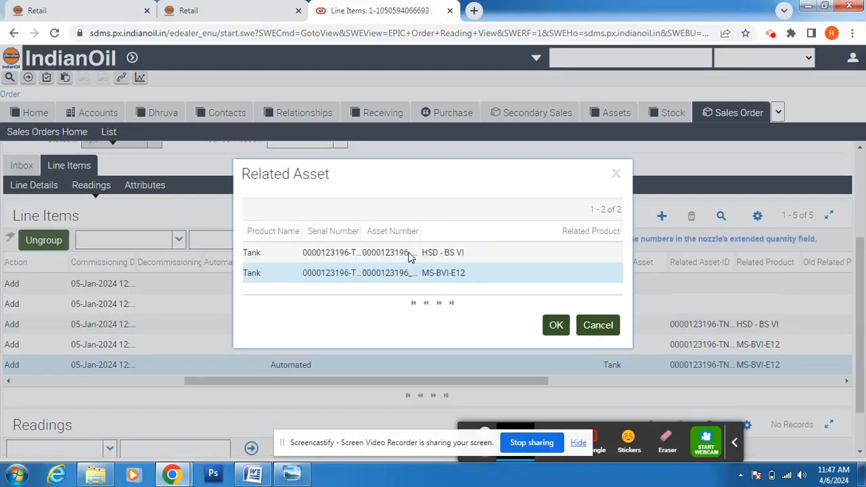
{"action": "left_click", "coordinate": [410, 256]}
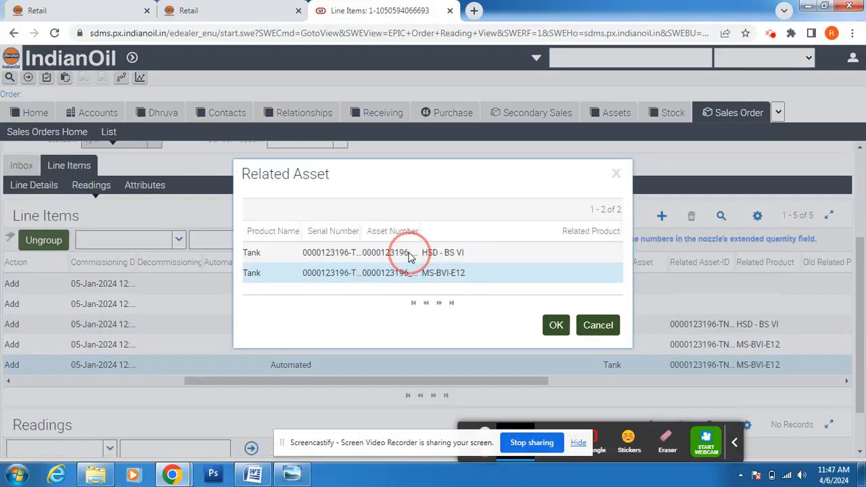
{"action": "left_click", "coordinate": [556, 325]}
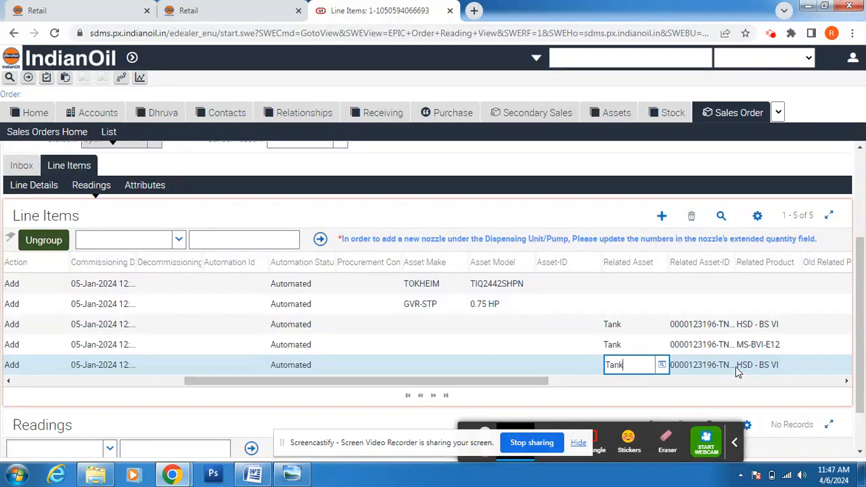
{"action": "left_click", "coordinate": [847, 381]}
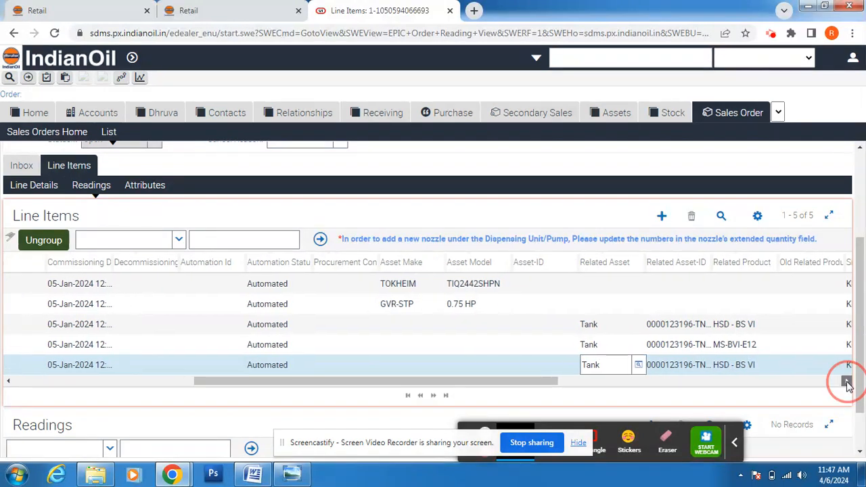
{"action": "left_click_drag", "start_coordinate": [847, 381], "coordinate": [314, 402]}
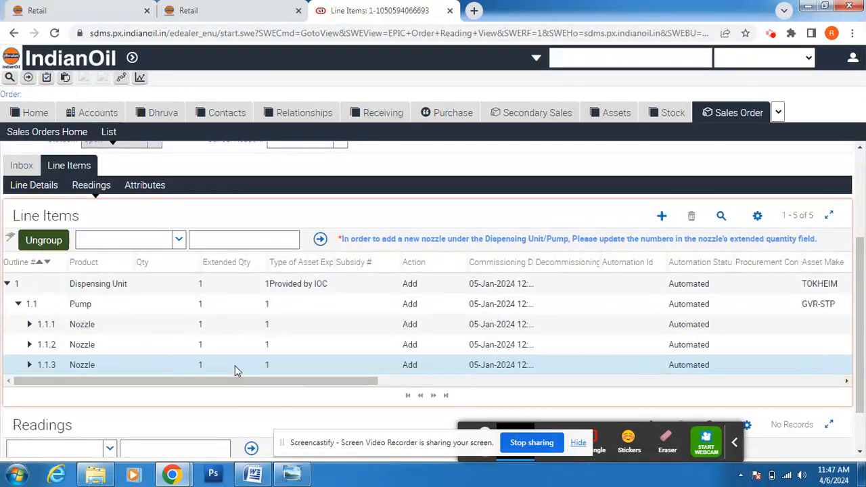
{"action": "left_click", "coordinate": [150, 190]}
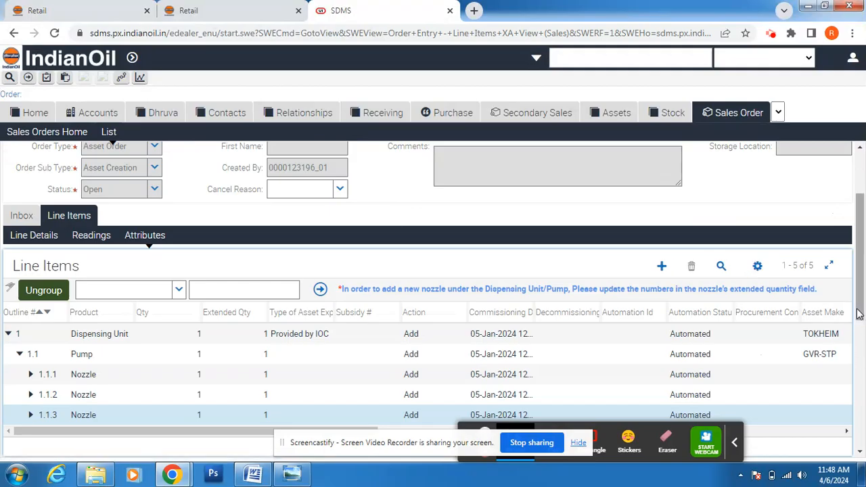
{"action": "left_click_drag", "start_coordinate": [860, 301], "coordinate": [862, 450]}
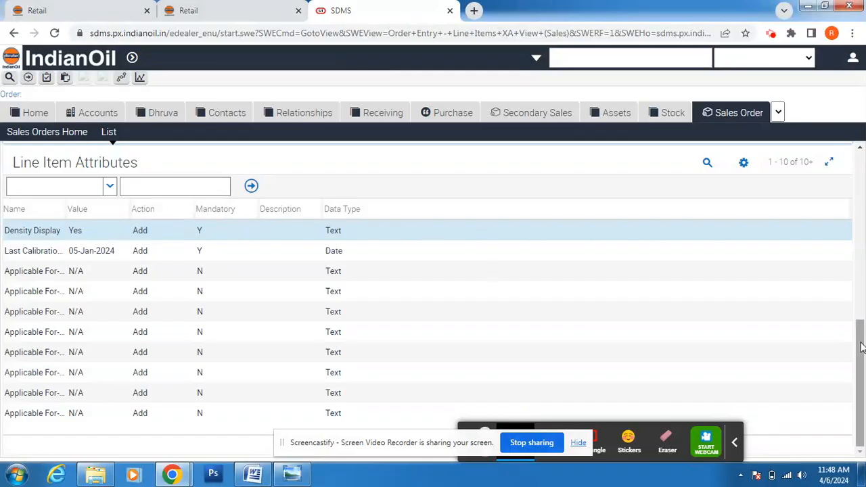
{"action": "scroll", "coordinate": [862, 348], "scroll_direction": "up", "scroll_amount": 3}
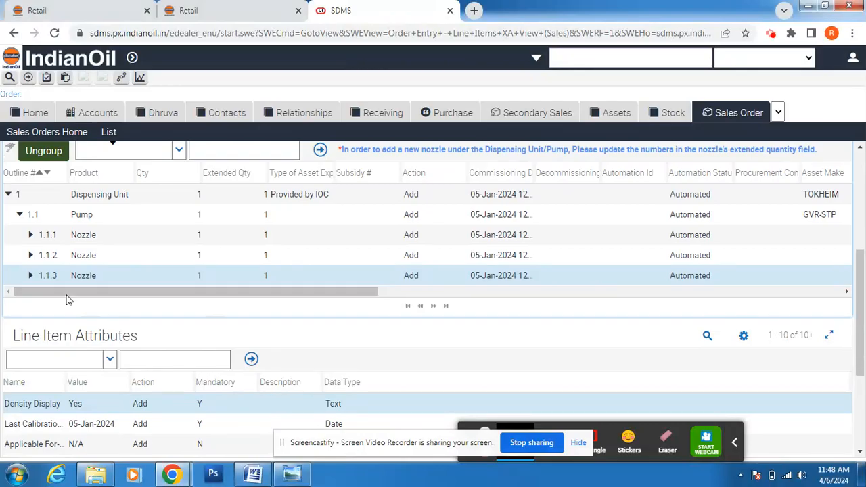
Step: Expand nozzle 1.1.3, select its Totalizer and show its Readings
{"action": "left_click", "coordinate": [30, 276]}
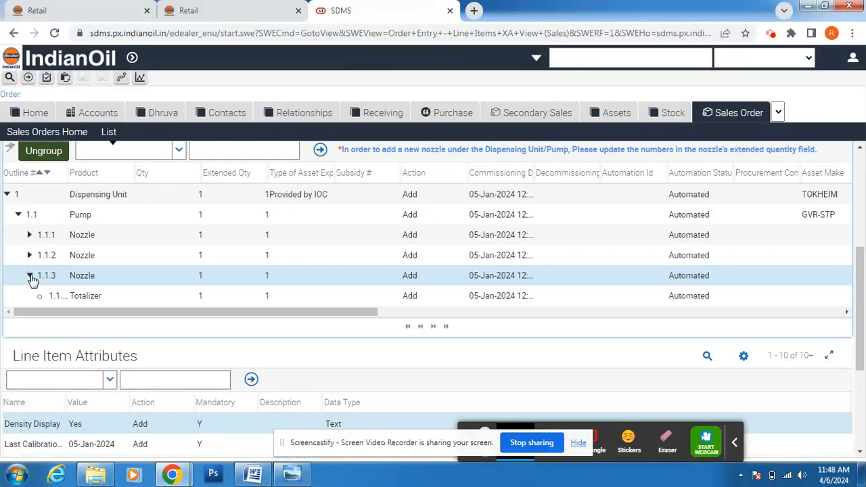
{"action": "left_click", "coordinate": [94, 297]}
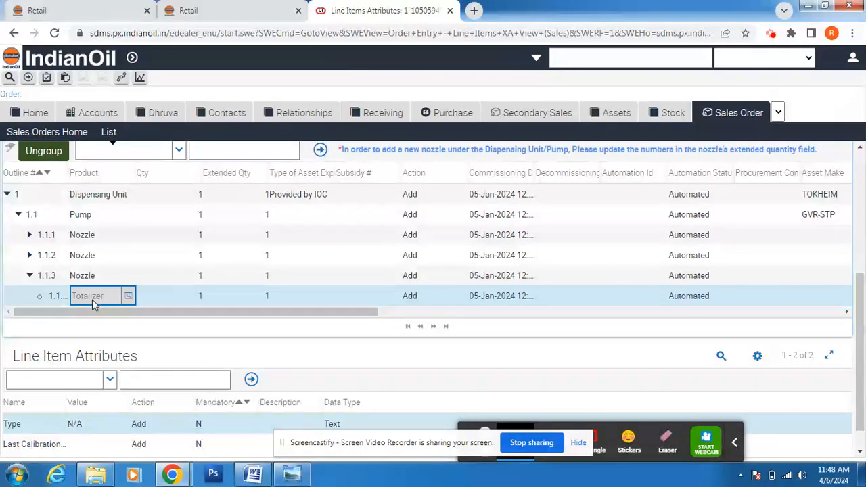
{"action": "left_click_drag", "start_coordinate": [312, 320], "coordinate": [186, 355]}
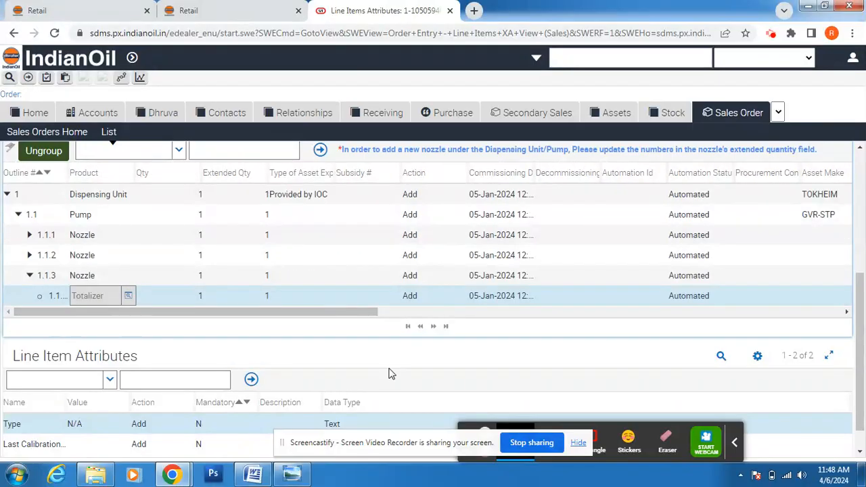
{"action": "scroll", "coordinate": [860, 327], "scroll_direction": "up", "scroll_amount": 2}
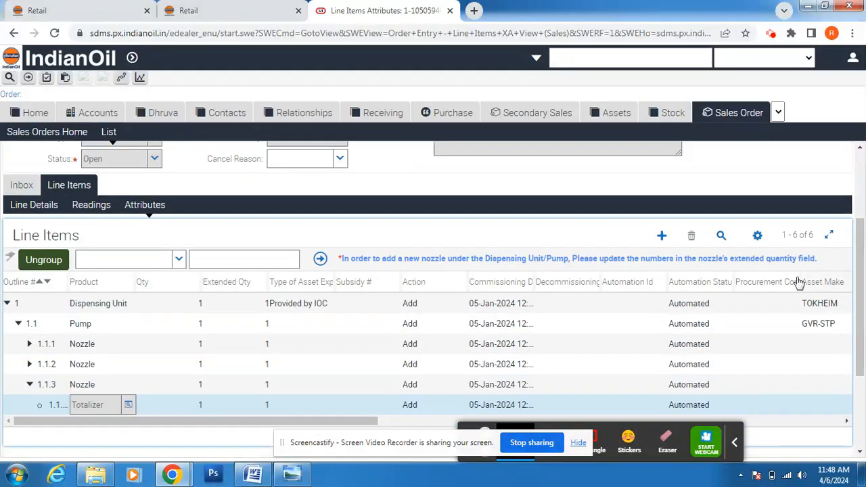
{"action": "left_click", "coordinate": [95, 207]}
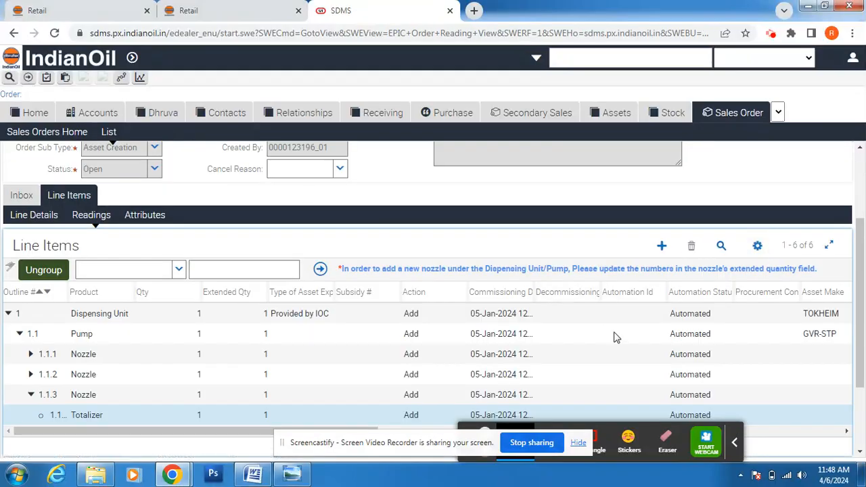
{"action": "left_click_drag", "start_coordinate": [862, 271], "coordinate": [865, 429]}
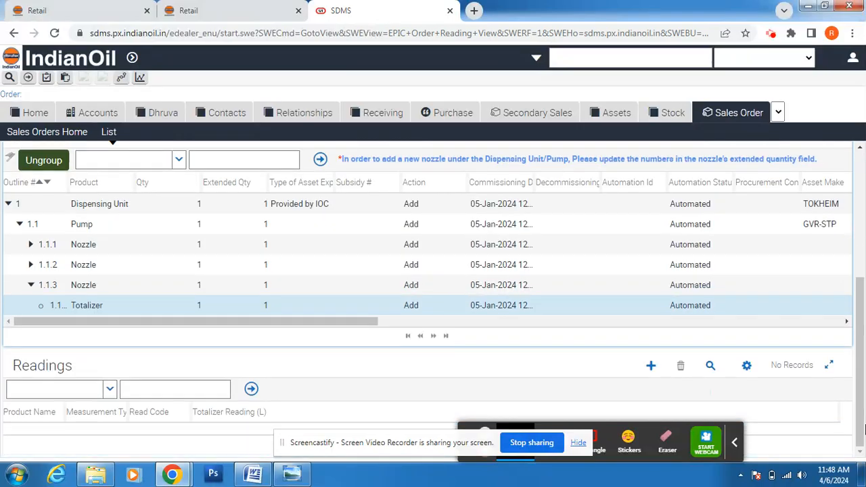
Step: Add a Totalizer Reading record with read code Manual for the 1.1.3 totalizer
{"action": "left_click", "coordinate": [651, 366]}
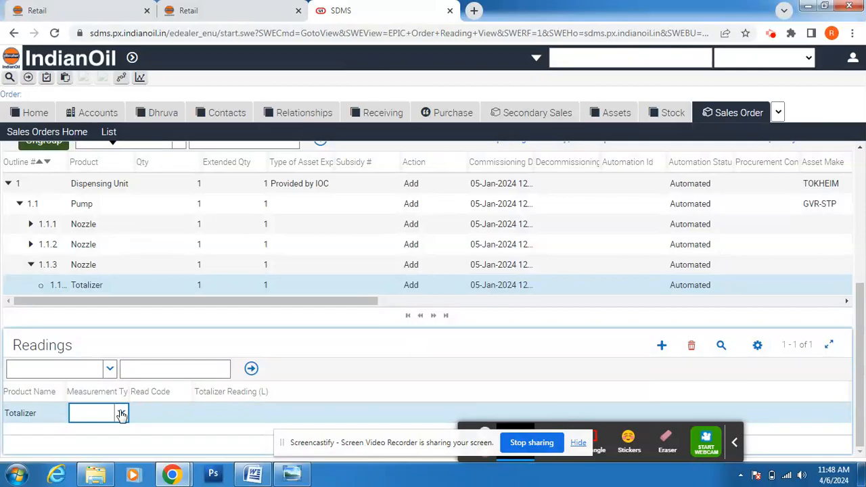
{"action": "left_click", "coordinate": [122, 414]}
{"action": "left_click", "coordinate": [121, 429]}
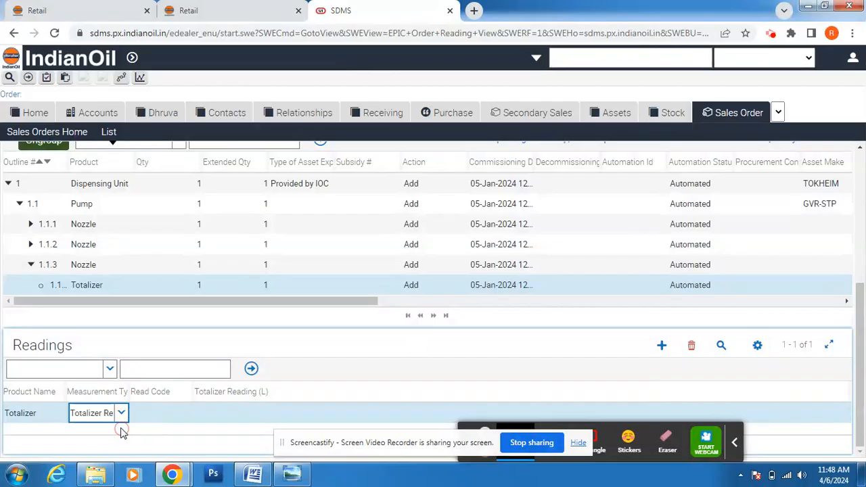
{"action": "left_click", "coordinate": [180, 417]}
{"action": "left_click", "coordinate": [184, 412]}
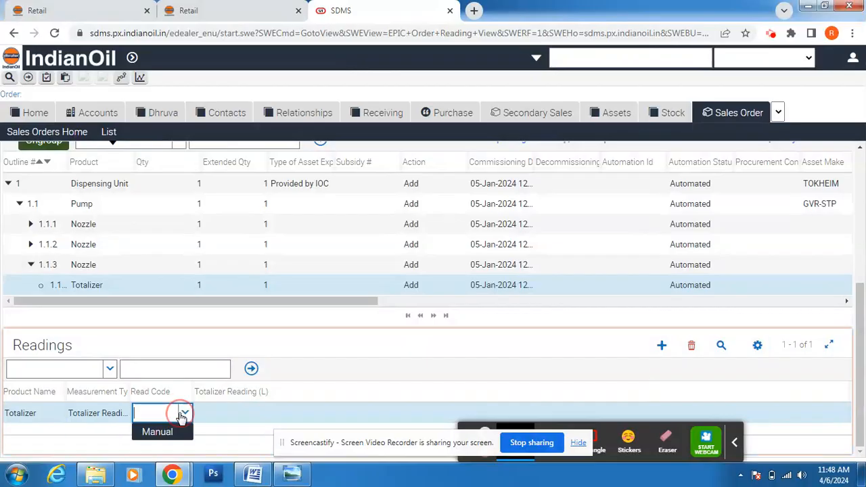
{"action": "left_click", "coordinate": [173, 436]}
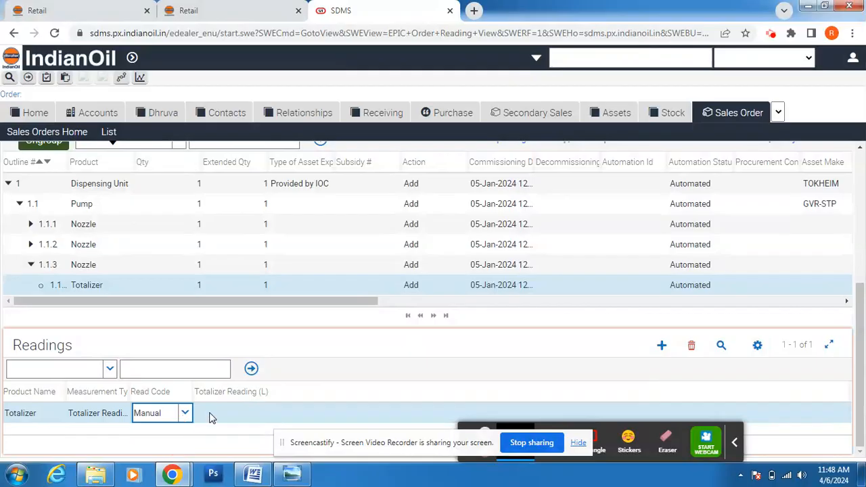
{"action": "left_click", "coordinate": [210, 418]}
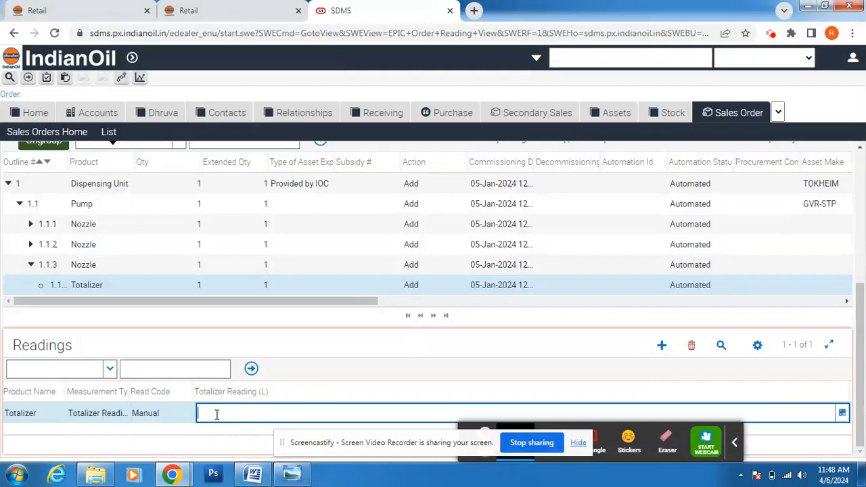
Step: Check nozzle B1's opening reading in Word and commit 281 as the totalizer reading
{"action": "left_click", "coordinate": [254, 477]}
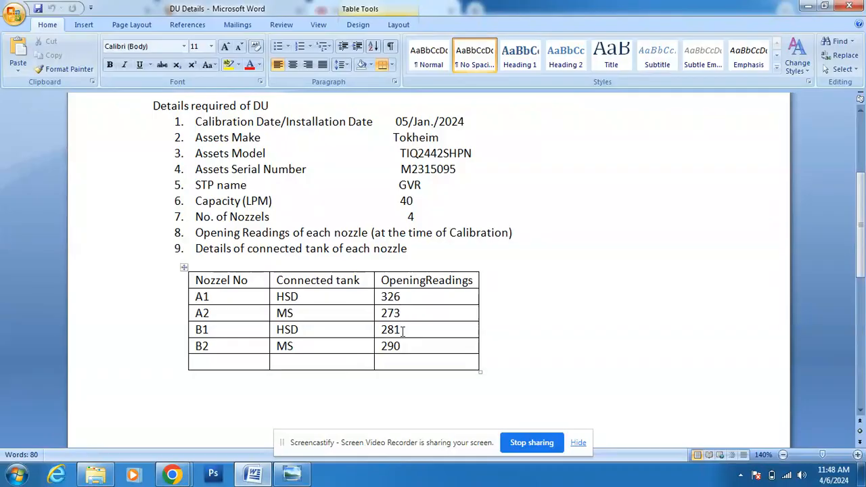
{"action": "mouse_move", "coordinate": [172, 476]}
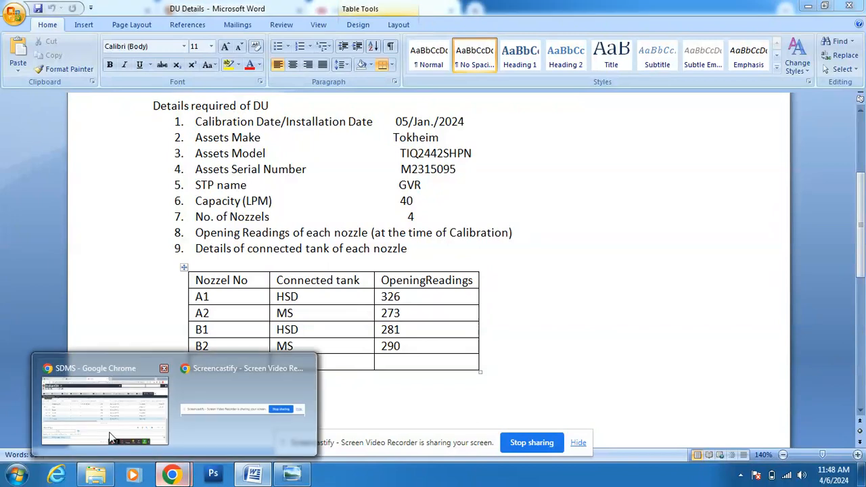
{"action": "left_click", "coordinate": [112, 438]}
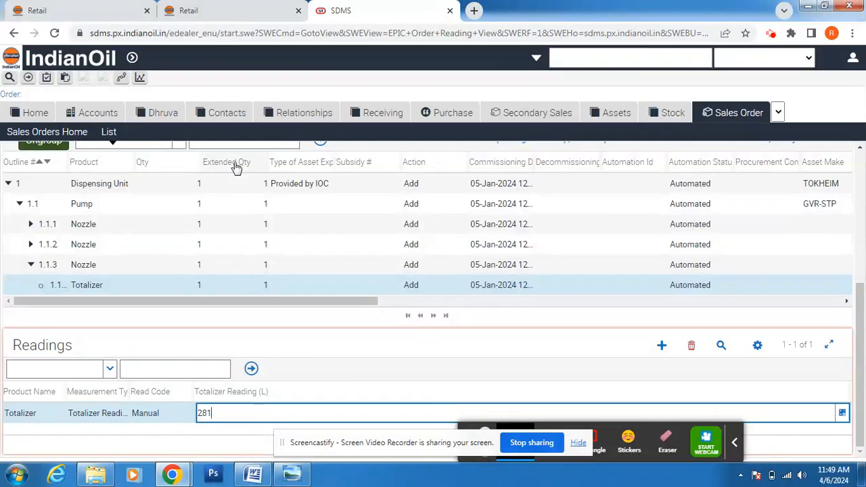
{"action": "left_click", "coordinate": [250, 268]}
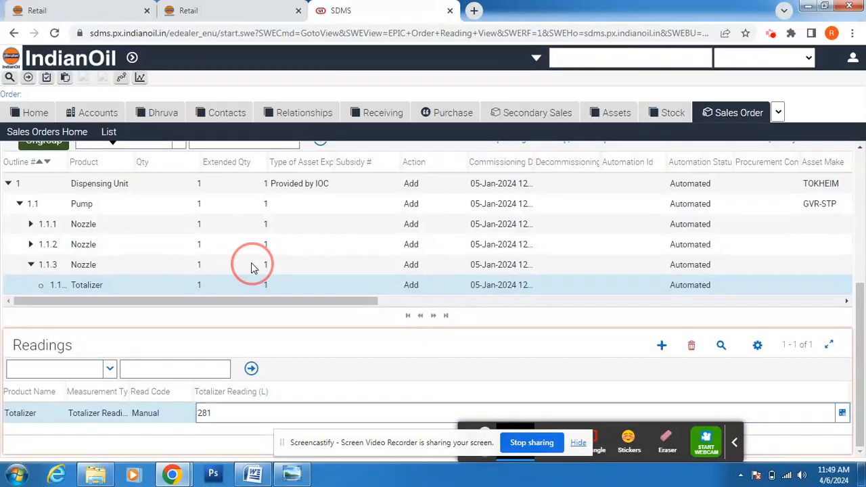
Step: Set nozzle 1.1.3's Extended Qty to 2 and ungroup it into new nozzle 1.1.4
{"action": "left_click", "coordinate": [251, 268]}
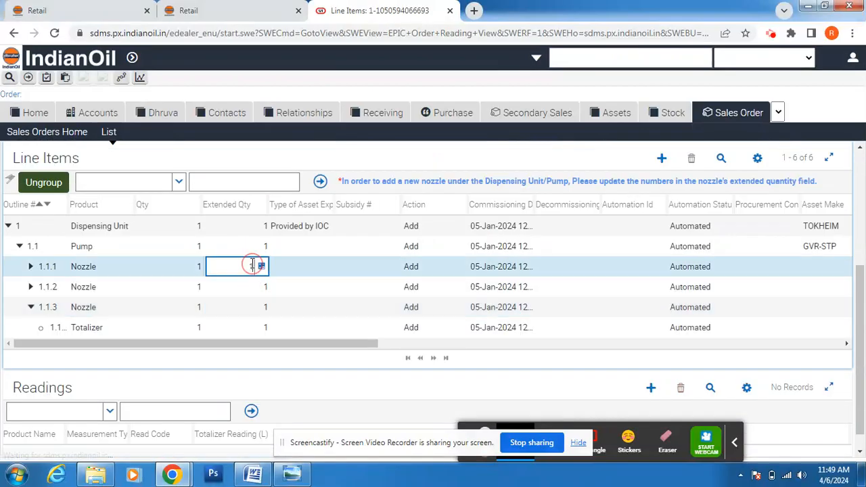
{"action": "left_click", "coordinate": [262, 310]}
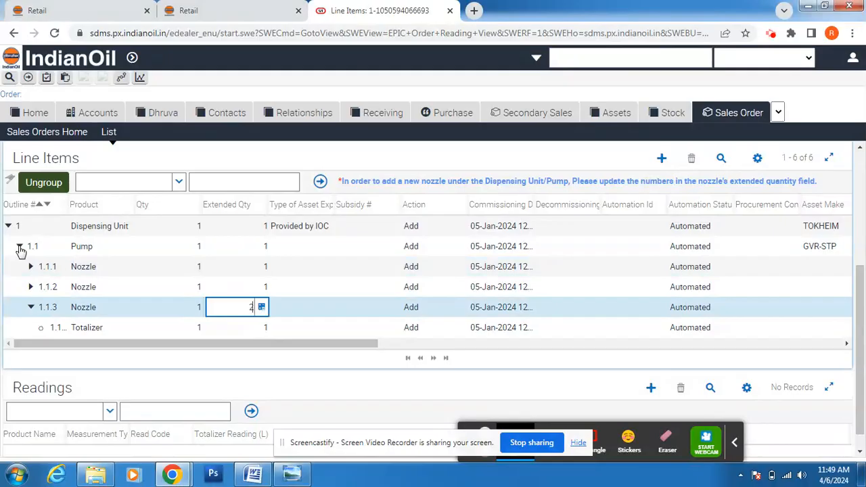
{"action": "left_click", "coordinate": [38, 185]}
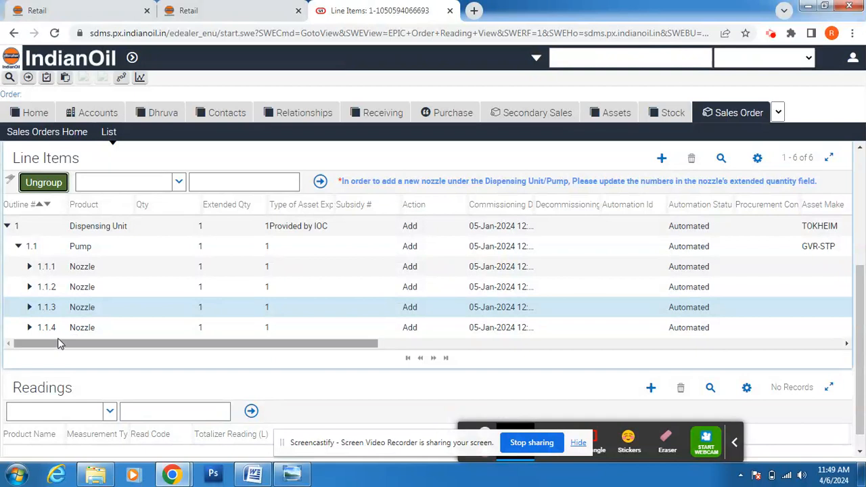
{"action": "left_click_drag", "start_coordinate": [58, 343], "coordinate": [218, 355]}
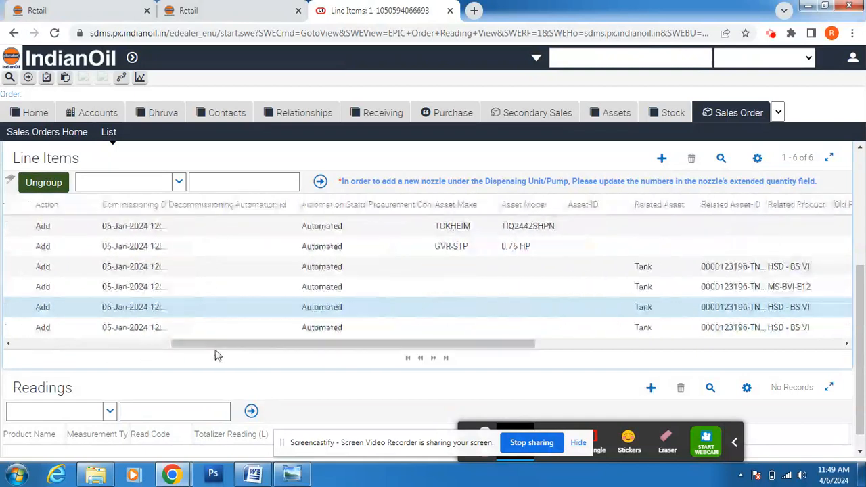
Step: Choose the MS-BVI-E12 tank as nozzle 1.1.4's Related Asset and confirm with OK
{"action": "left_click", "coordinate": [689, 330]}
{"action": "left_click", "coordinate": [690, 329]}
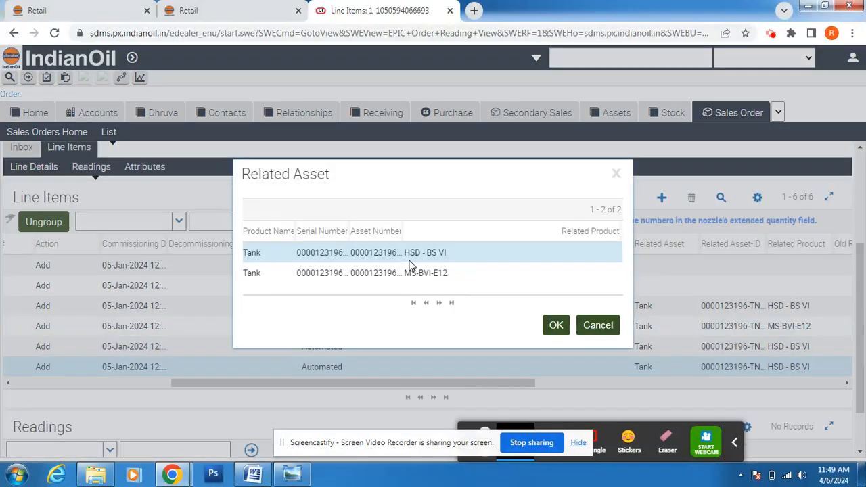
{"action": "left_click", "coordinate": [414, 274]}
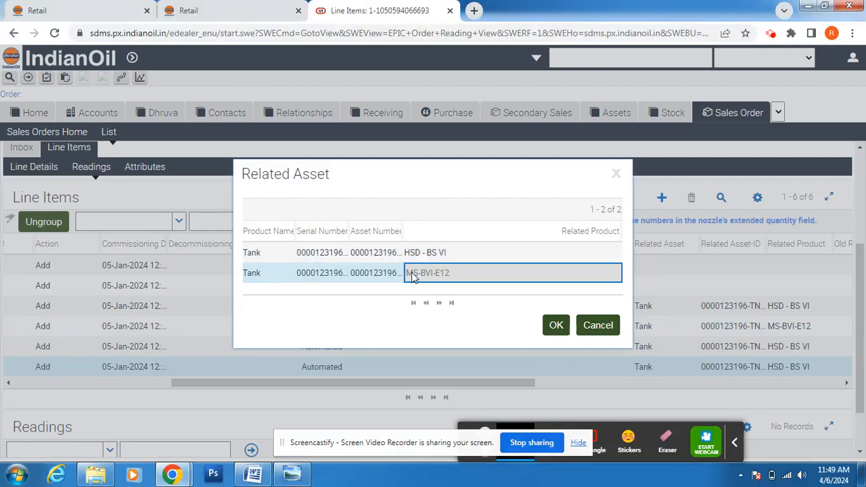
{"action": "left_click", "coordinate": [555, 327]}
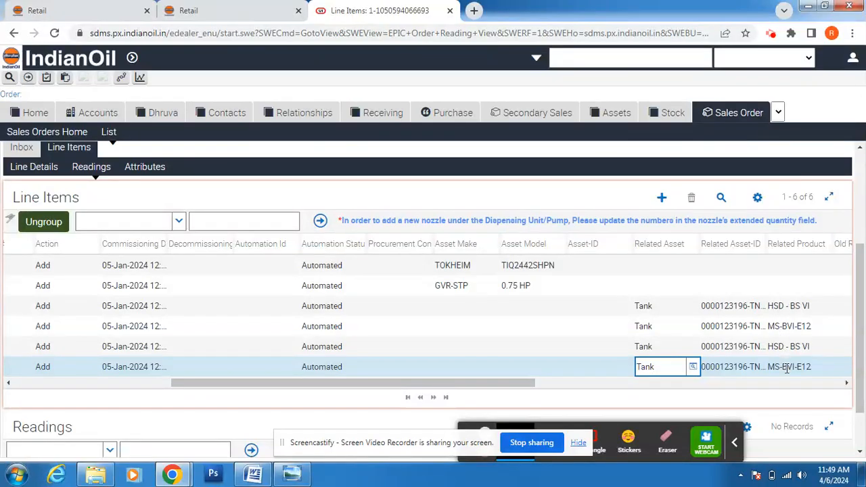
{"action": "left_click", "coordinate": [847, 383]}
{"action": "left_click_drag", "start_coordinate": [847, 383], "coordinate": [274, 413]}
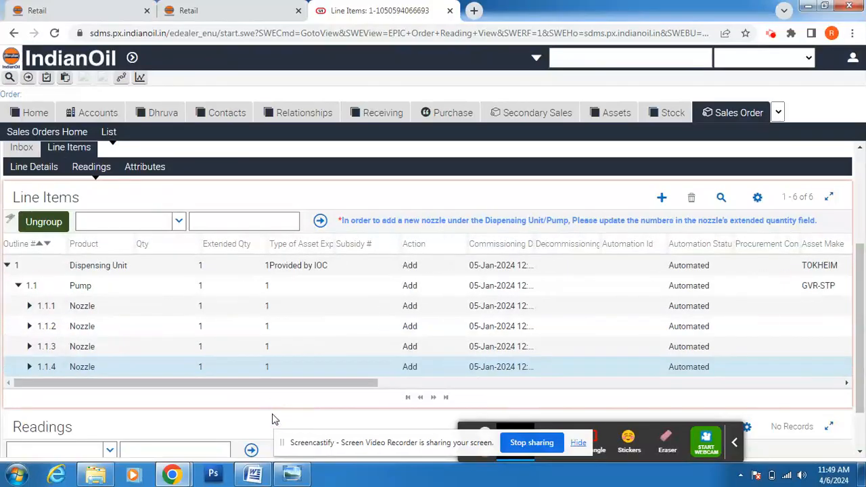
Step: Expand nozzle 1.1.4, select its Totalizer line and show the Readings list
{"action": "left_click", "coordinate": [146, 171]}
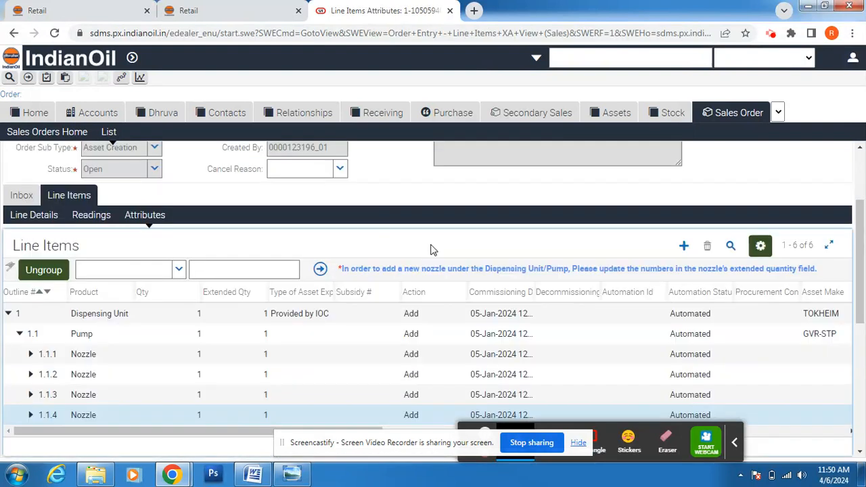
{"action": "left_click_drag", "start_coordinate": [861, 305], "coordinate": [863, 379]}
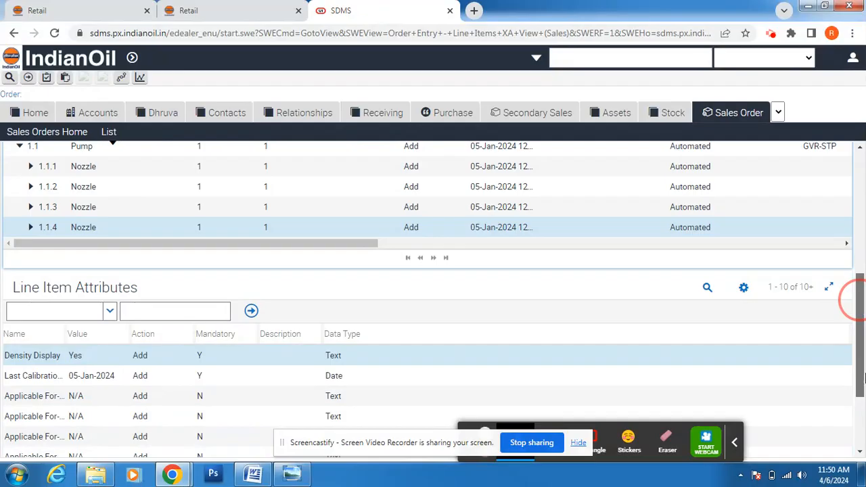
{"action": "left_click_drag", "start_coordinate": [861, 285], "coordinate": [860, 268]}
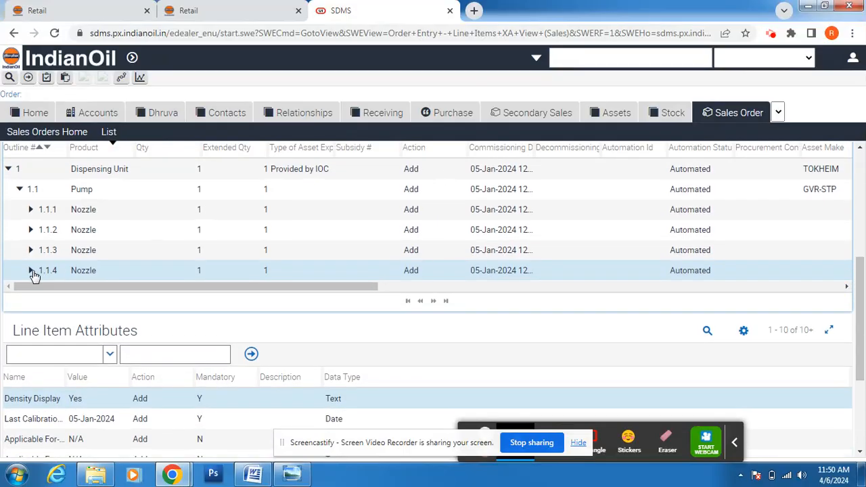
{"action": "left_click", "coordinate": [31, 272]}
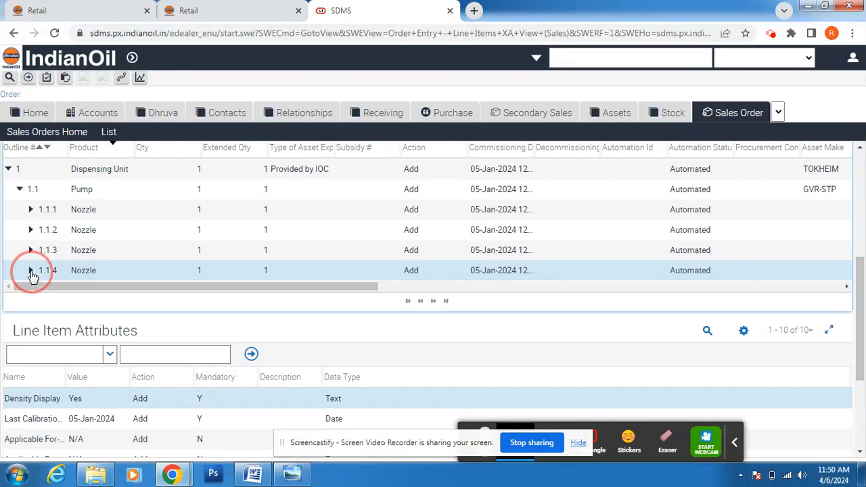
{"action": "left_click", "coordinate": [101, 293]}
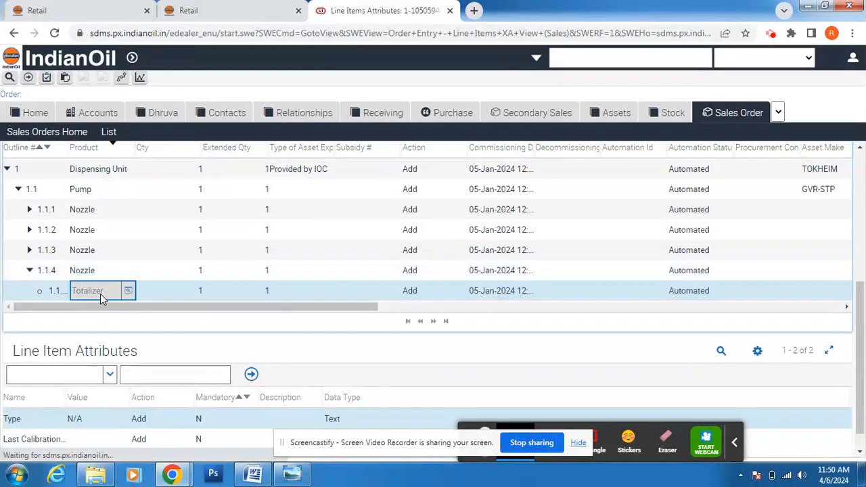
{"action": "left_click_drag", "start_coordinate": [141, 307], "coordinate": [201, 361]}
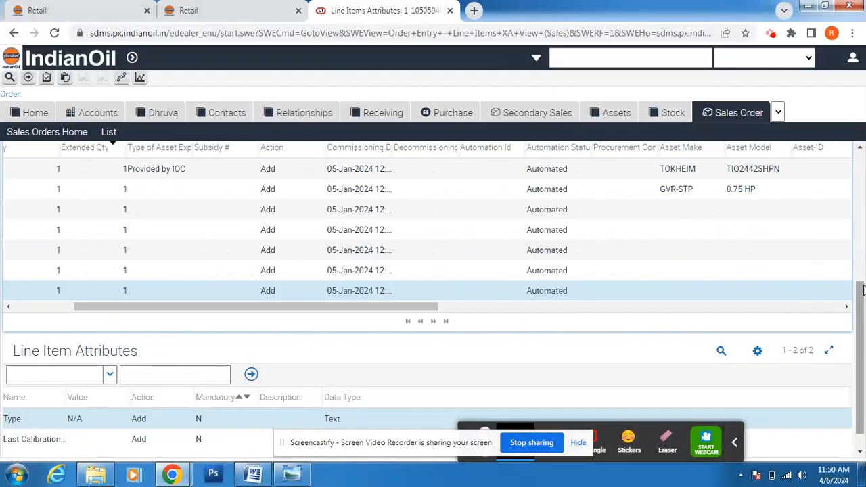
{"action": "scroll", "coordinate": [859, 284], "scroll_direction": "up", "scroll_amount": 2}
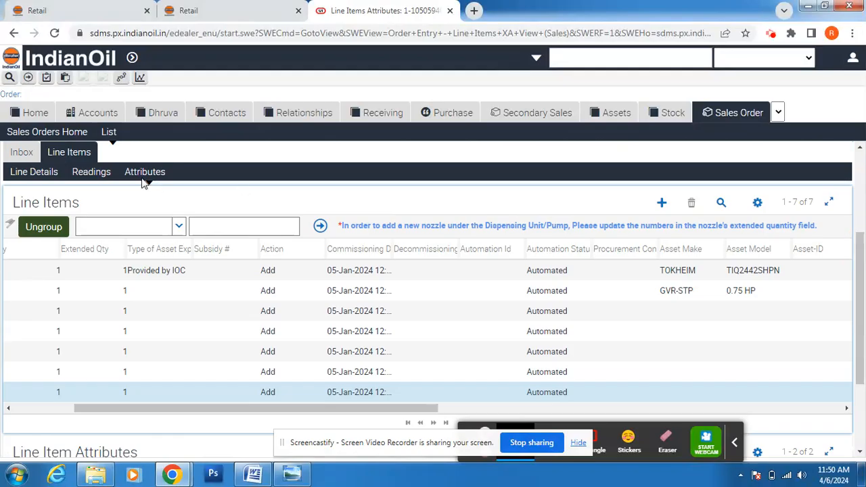
{"action": "left_click", "coordinate": [93, 173]}
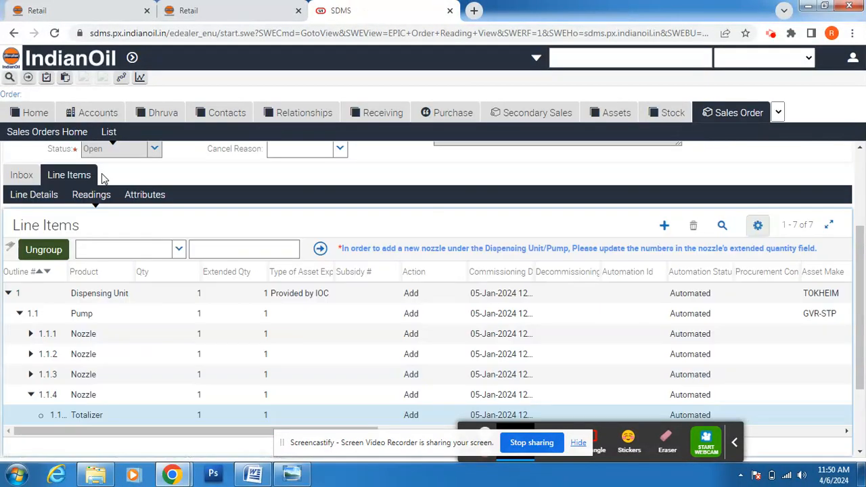
{"action": "scroll", "coordinate": [860, 278], "scroll_direction": "down", "scroll_amount": 2}
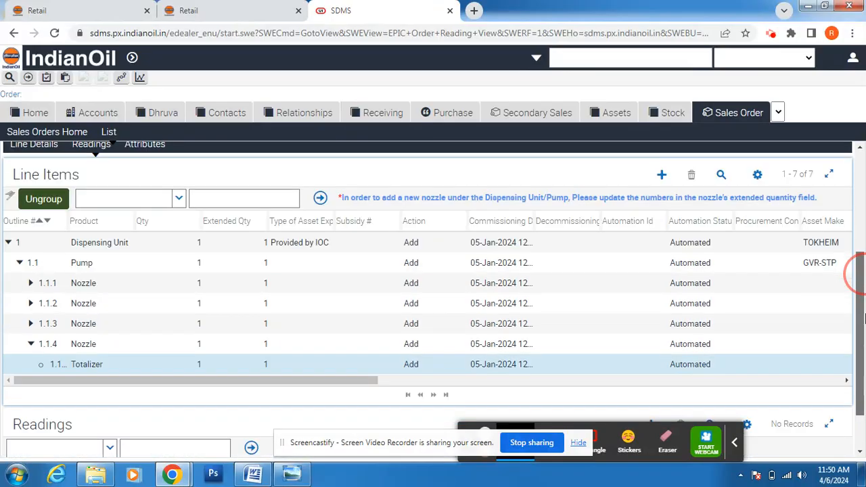
Step: Add a Totalizer Reading record with read code Manual for nozzle 1.1.4's totalizer
{"action": "left_click", "coordinate": [652, 369]}
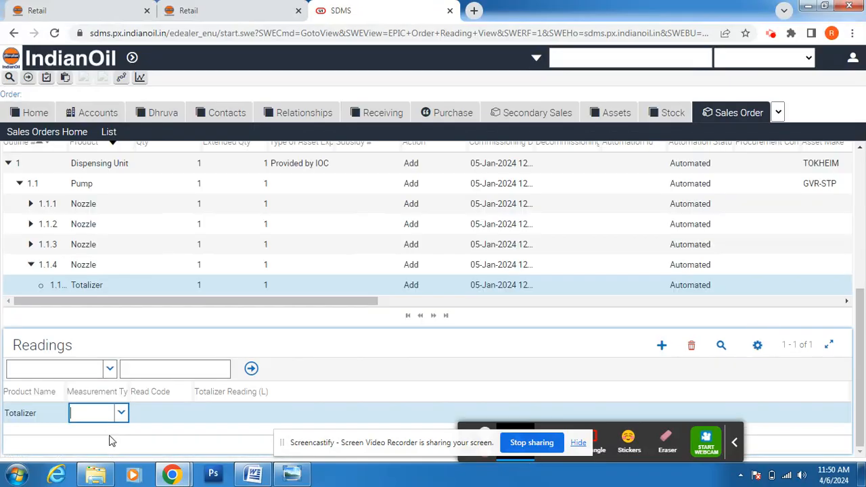
{"action": "left_click", "coordinate": [122, 415]}
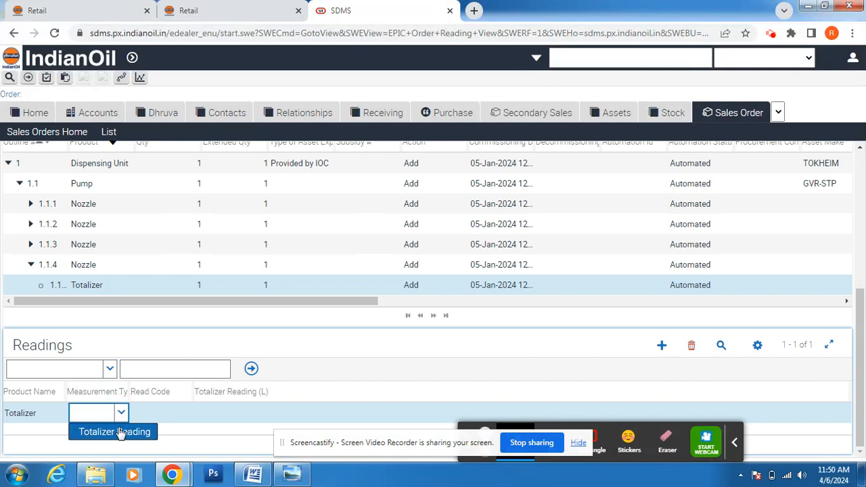
{"action": "left_click", "coordinate": [122, 430]}
{"action": "left_click", "coordinate": [176, 418]}
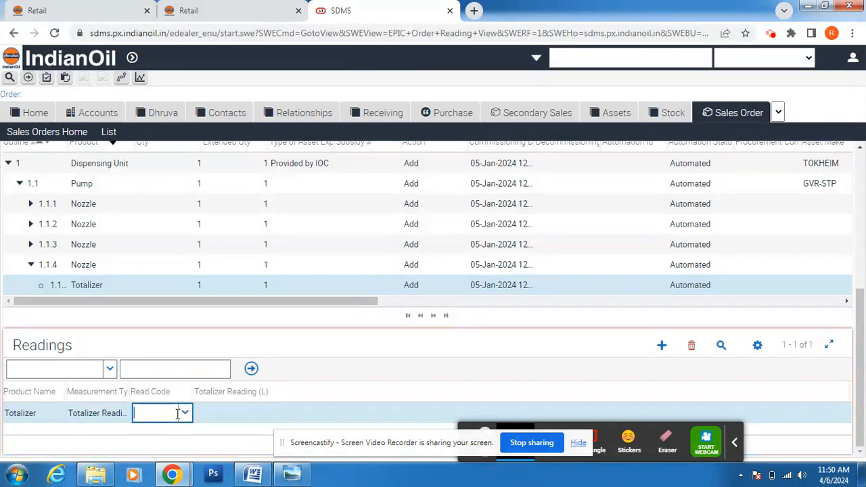
{"action": "left_click", "coordinate": [186, 414]}
{"action": "left_click", "coordinate": [174, 432]}
{"action": "left_click", "coordinate": [209, 413]}
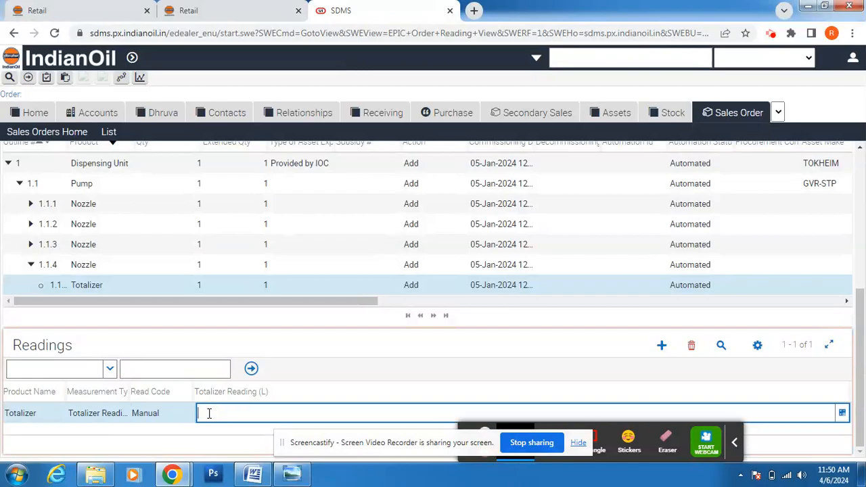
Step: Enter nozzle B2's opening reading of 290 from Word and submit the asset order
{"action": "left_click", "coordinate": [252, 475]}
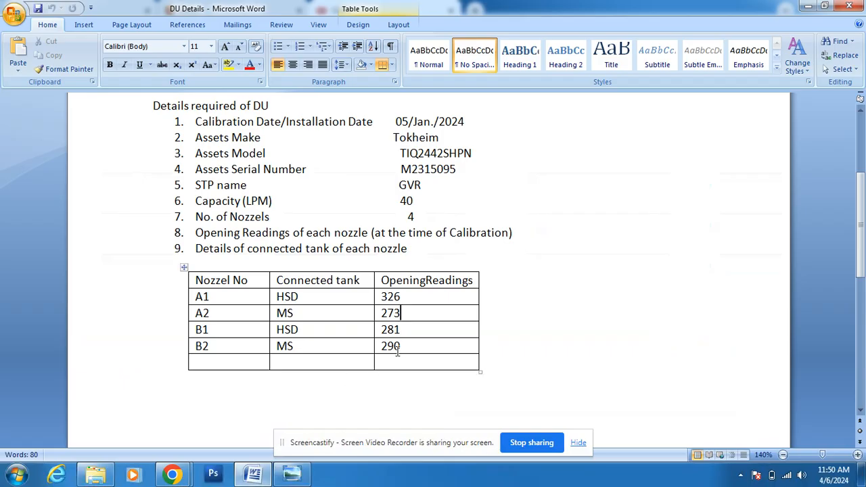
{"action": "mouse_move", "coordinate": [165, 477]}
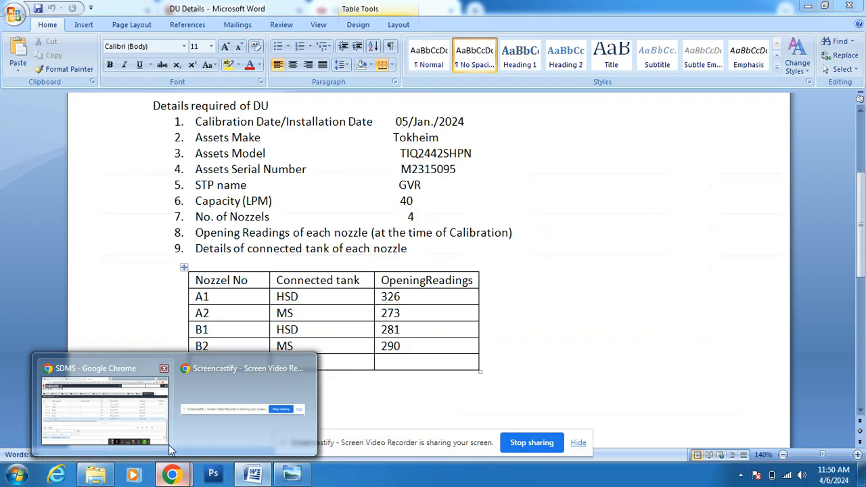
{"action": "left_click", "coordinate": [148, 437]}
{"action": "type", "text": "290"}
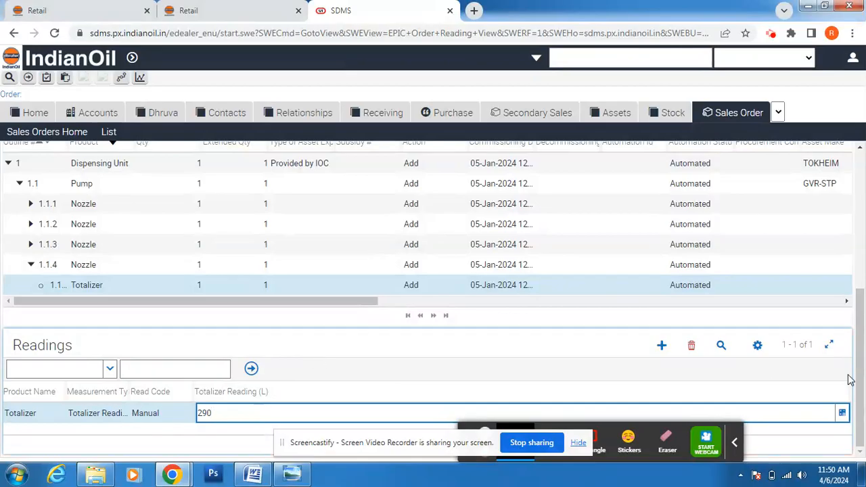
{"action": "left_click_drag", "start_coordinate": [862, 384], "coordinate": [862, 188]}
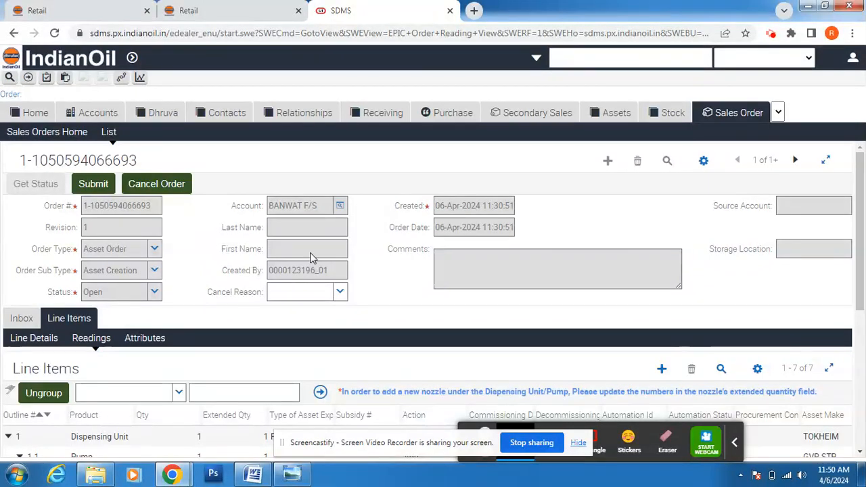
{"action": "left_click", "coordinate": [102, 185]}
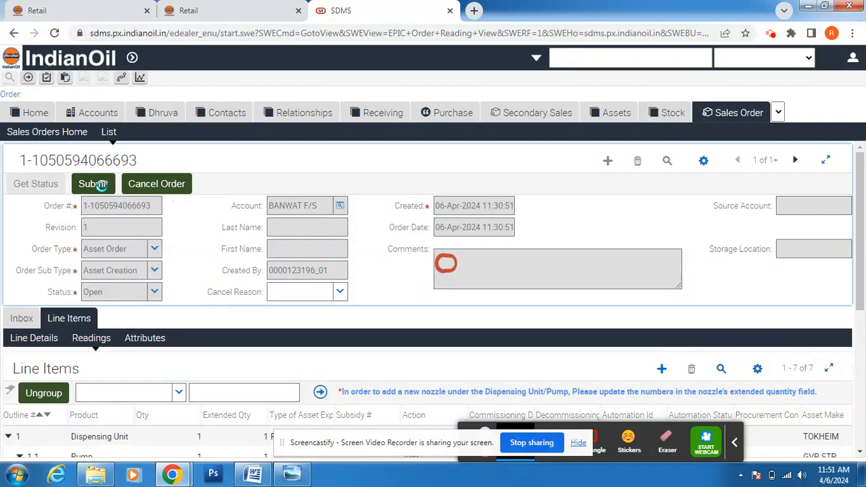
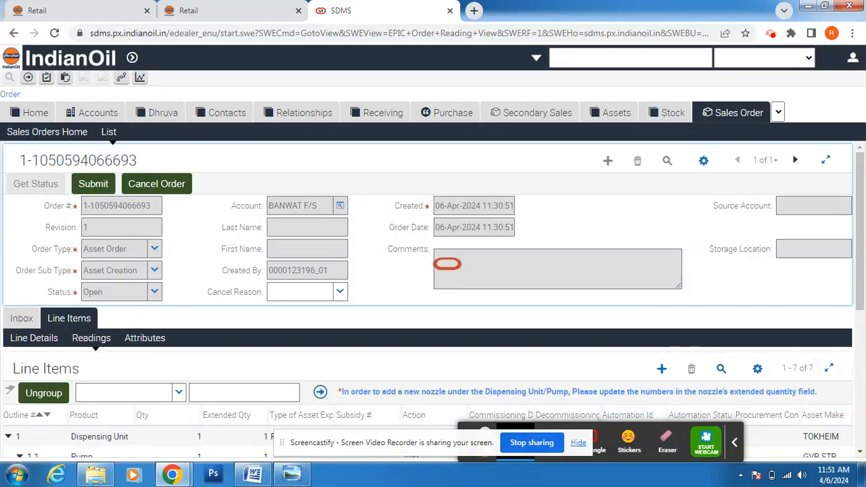
{"action": "left_click_drag", "start_coordinate": [311, 450], "coordinate": [166, 455]}
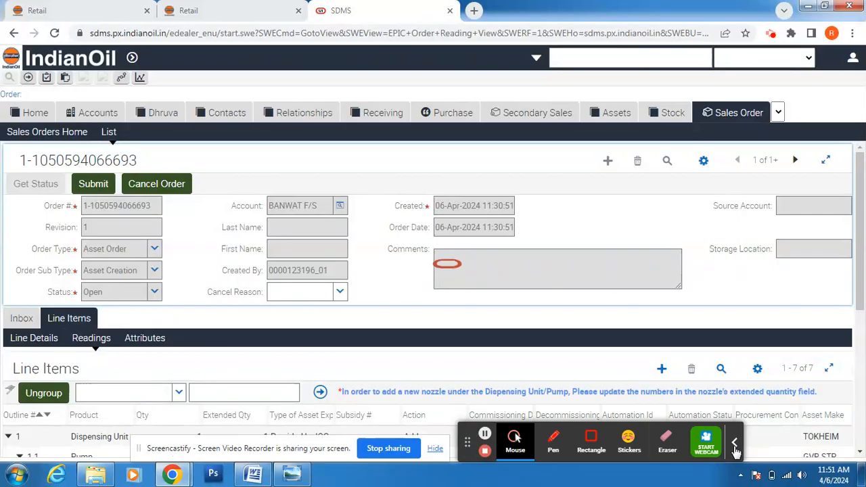
{"action": "left_click", "coordinate": [735, 444]}
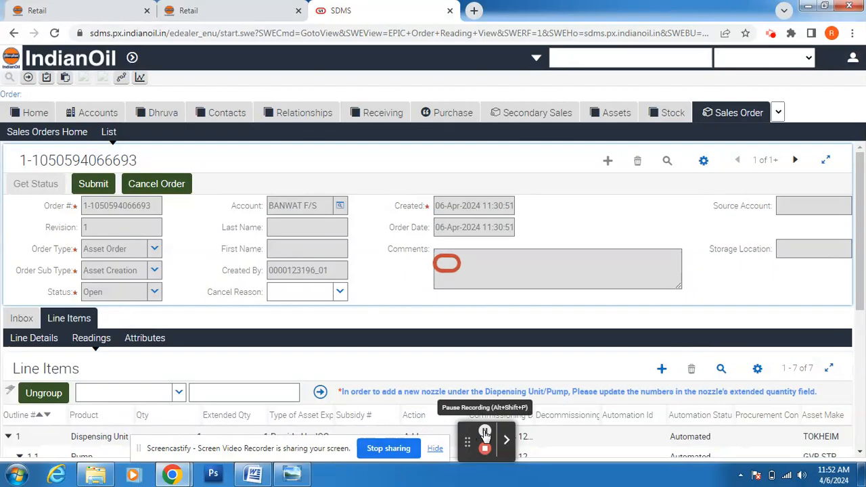
{"action": "left_click", "coordinate": [484, 433]}
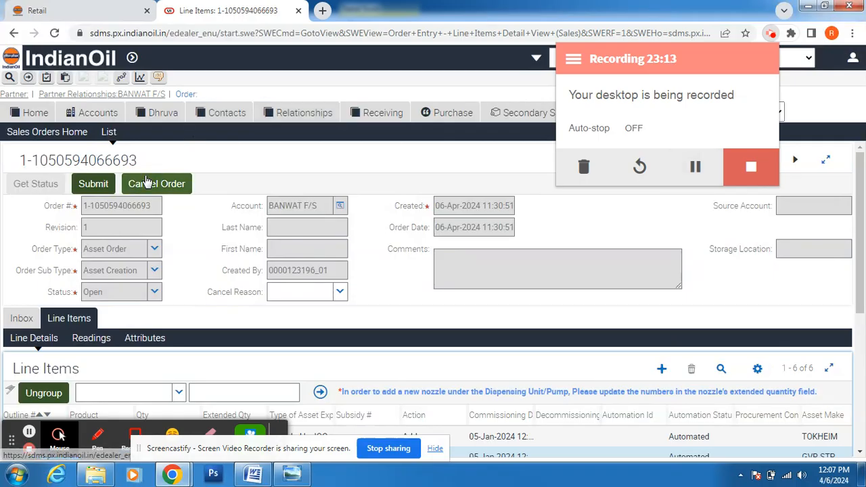
{"action": "left_click", "coordinate": [178, 163]}
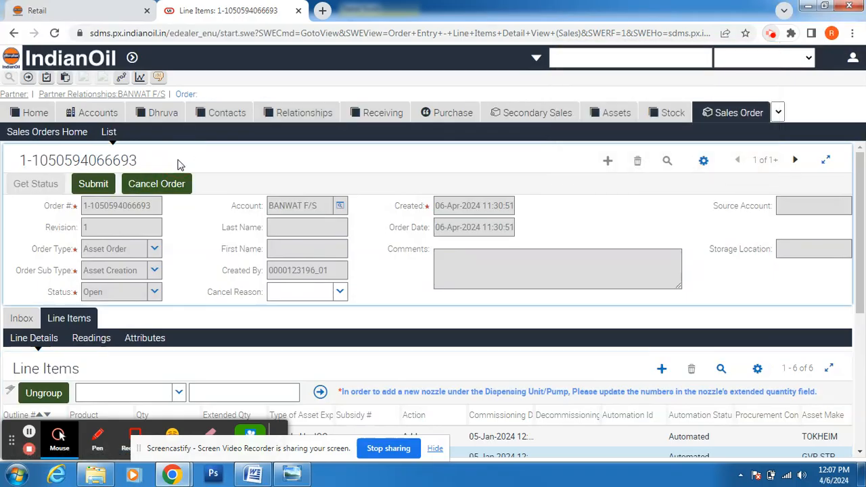
{"action": "left_click", "coordinate": [96, 185]}
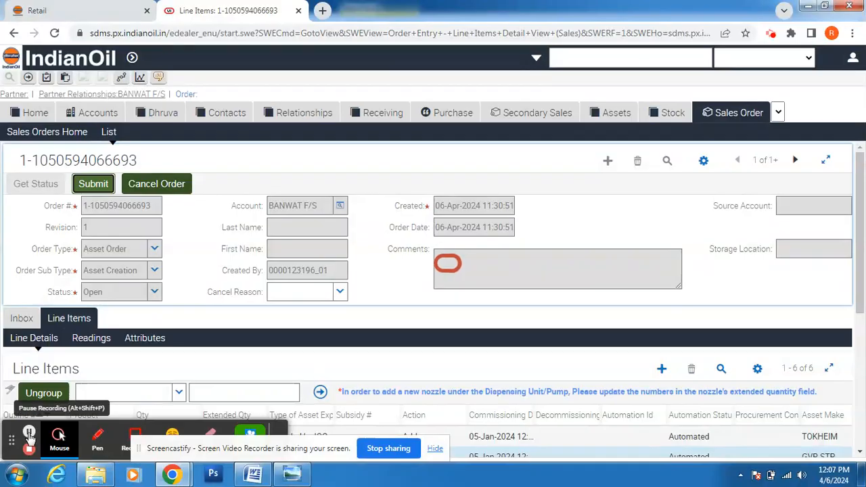
{"action": "left_click", "coordinate": [29, 433]}
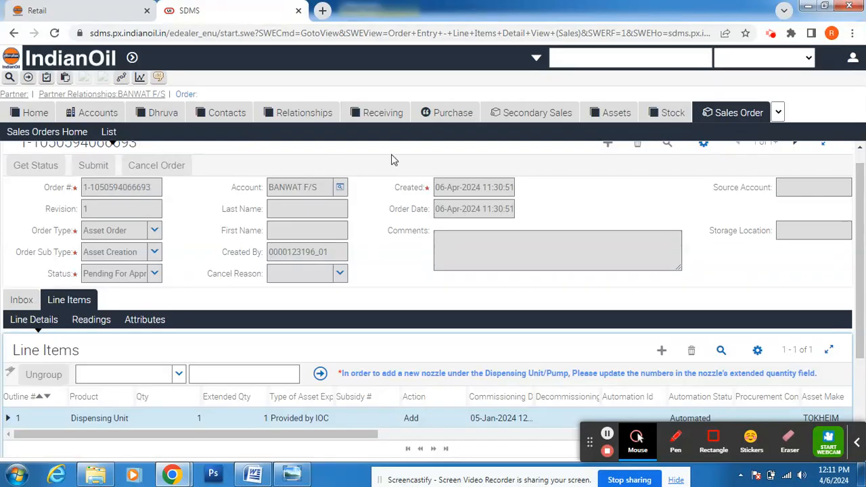
Step: Switch to the Partner Relationships screen and open the BANWAT F/S record
{"action": "left_click", "coordinate": [778, 113]}
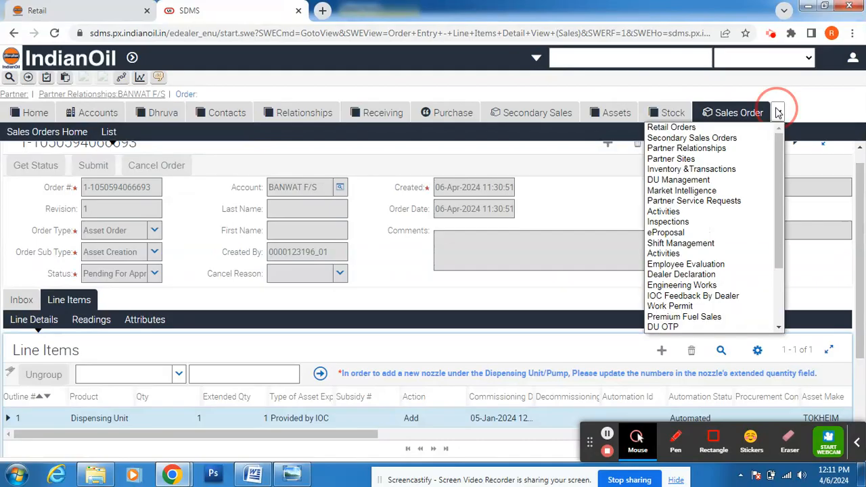
{"action": "left_click", "coordinate": [697, 149]}
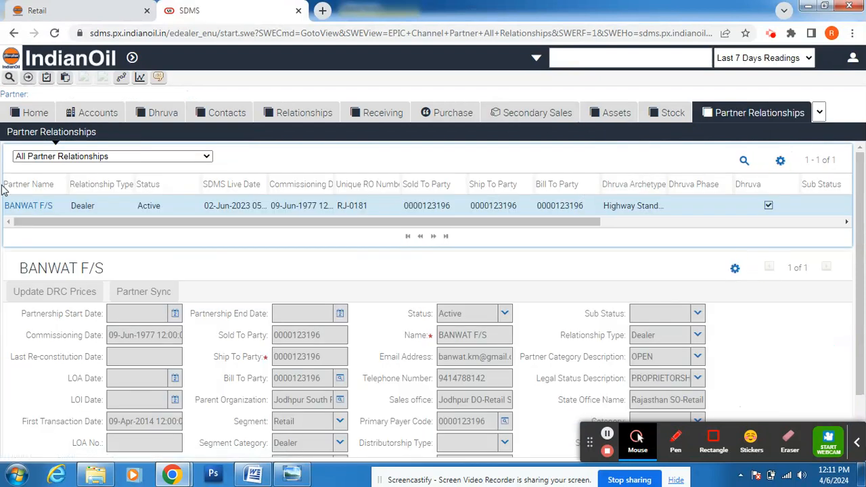
{"action": "left_click", "coordinate": [23, 206]}
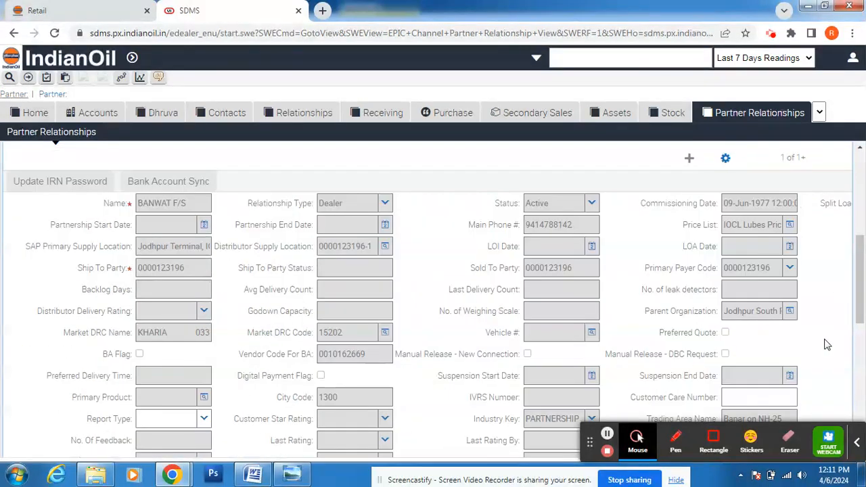
Step: Show the view bar dropdown listing BANWAT F/S's additional partner views
{"action": "left_click", "coordinate": [858, 444]}
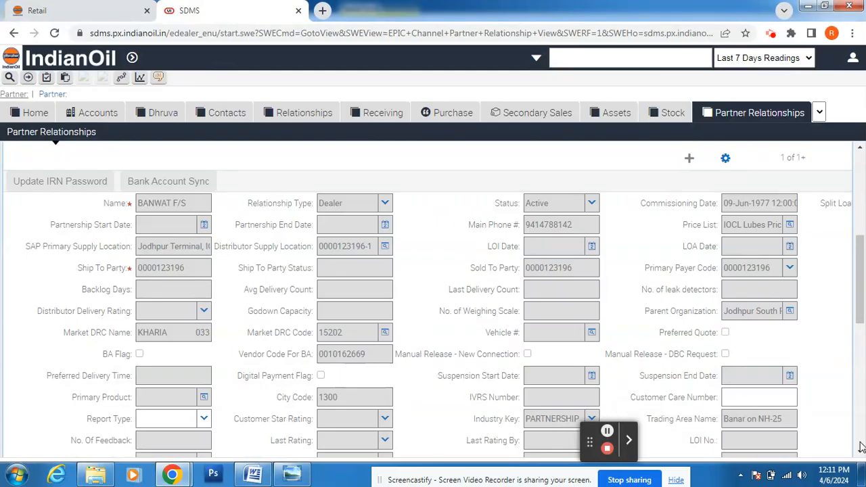
{"action": "left_click_drag", "start_coordinate": [860, 316], "coordinate": [860, 281]}
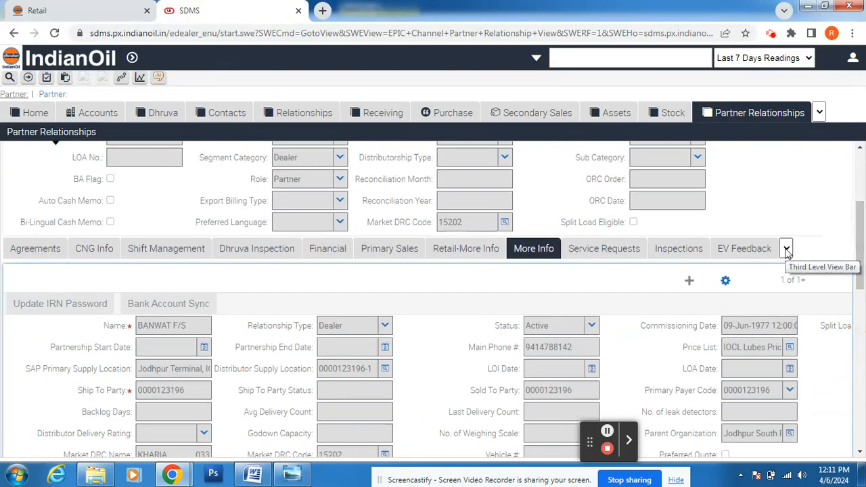
{"action": "left_click", "coordinate": [93, 254]}
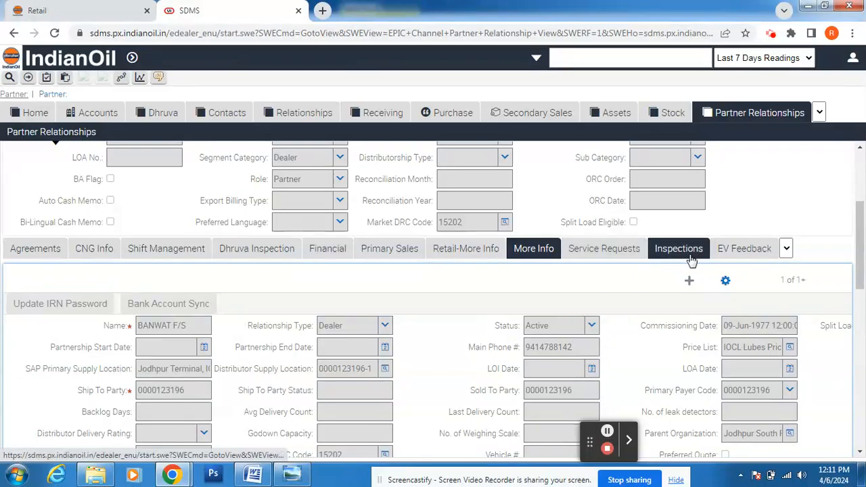
{"action": "left_click", "coordinate": [786, 250]}
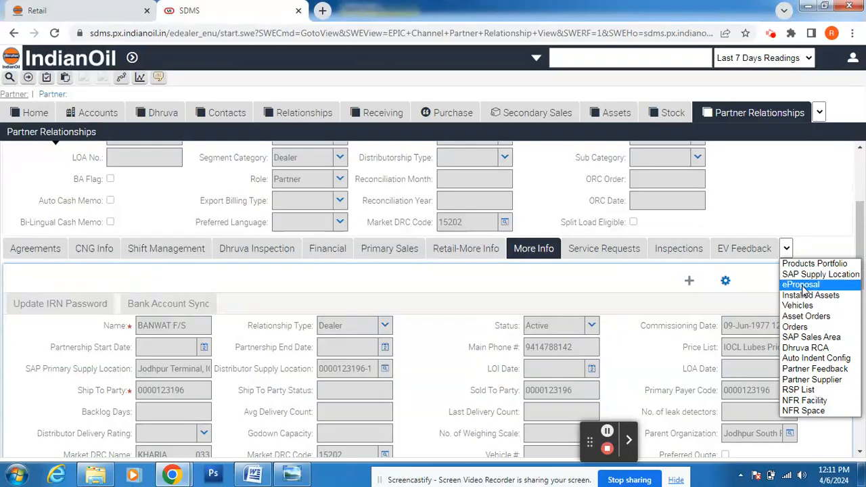
Step: Open the partner's Asset Orders list and widen Status to show Pending For Approval
{"action": "left_click", "coordinate": [810, 321]}
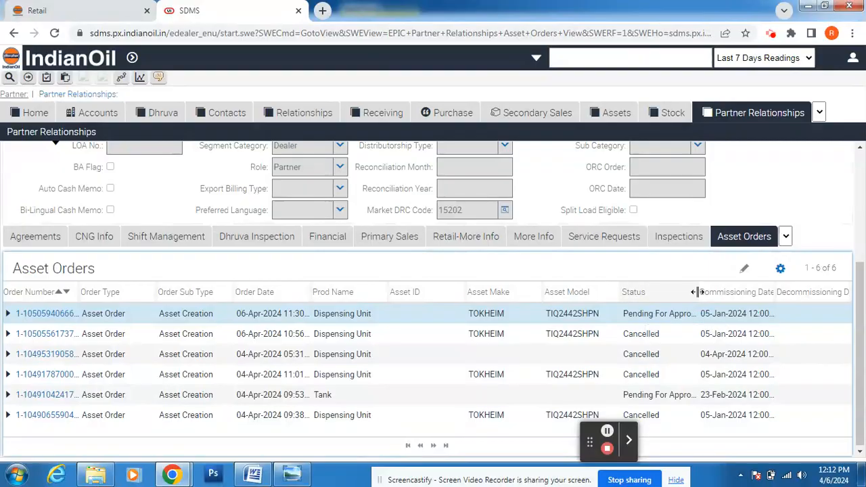
{"action": "left_click_drag", "start_coordinate": [698, 292], "coordinate": [864, 300]}
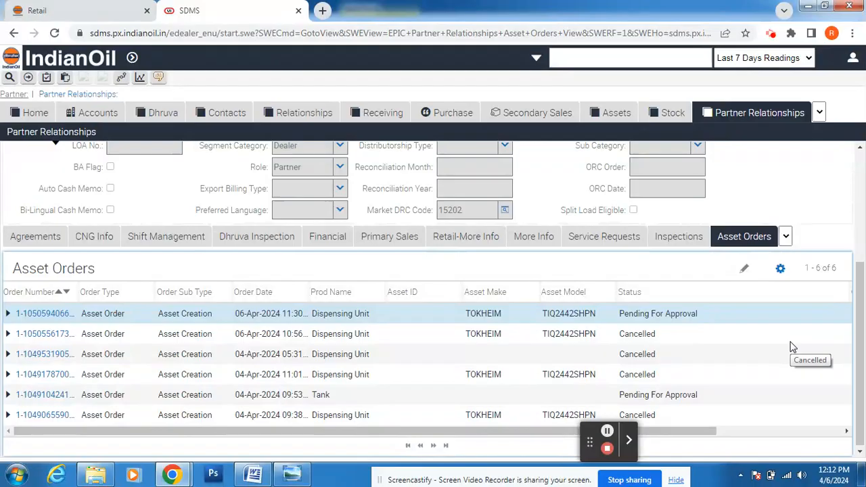
Step: Add a space within the DU Details contact phone number, then close the document
{"action": "left_click", "coordinate": [256, 477]}
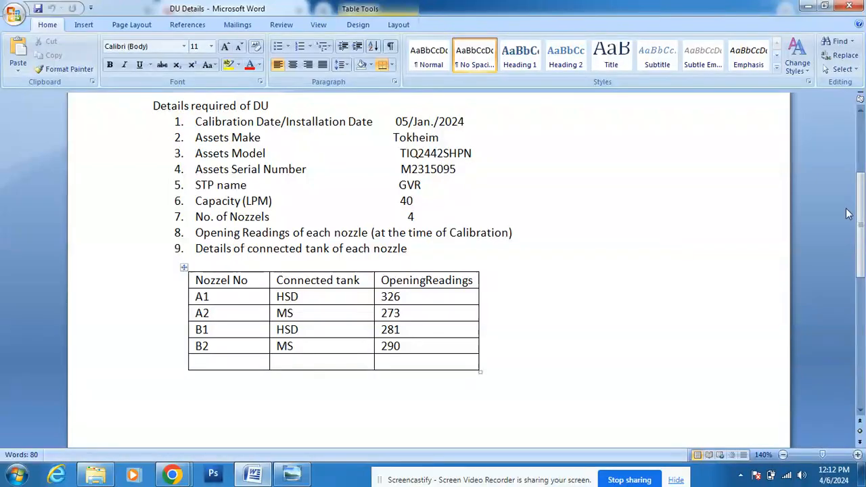
{"action": "left_click_drag", "start_coordinate": [858, 227], "coordinate": [858, 132]}
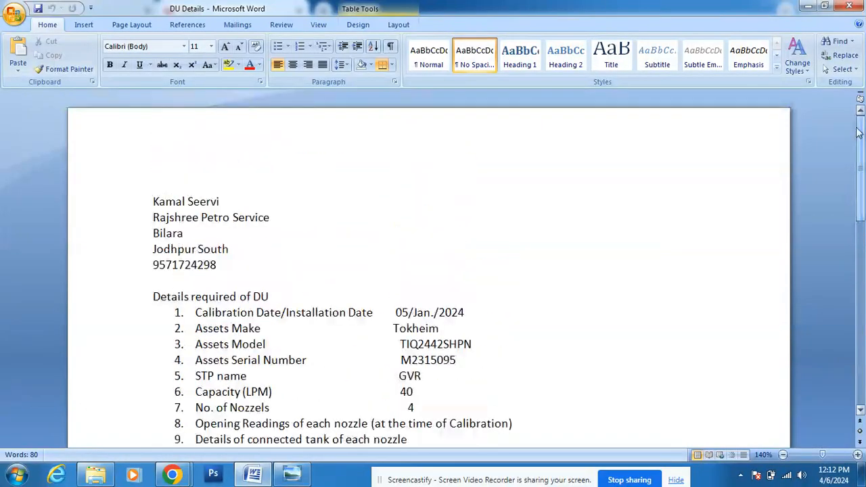
{"action": "left_click", "coordinate": [185, 266]}
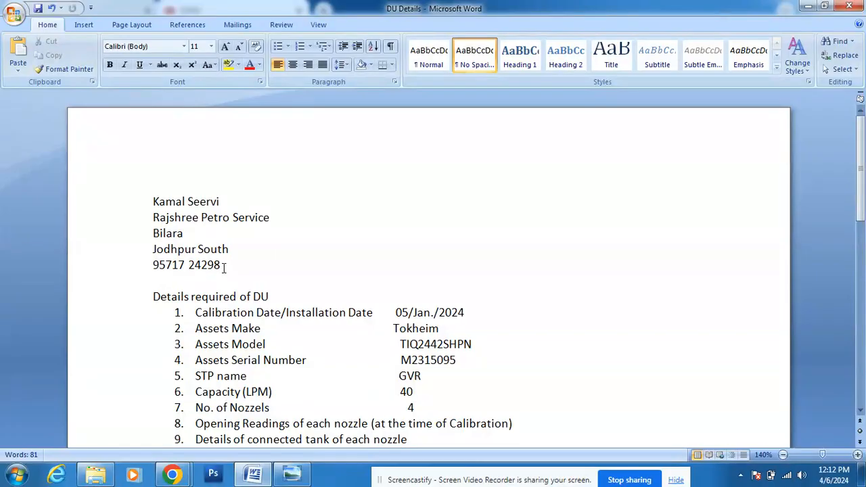
{"action": "triple_click", "coordinate": [176, 266]}
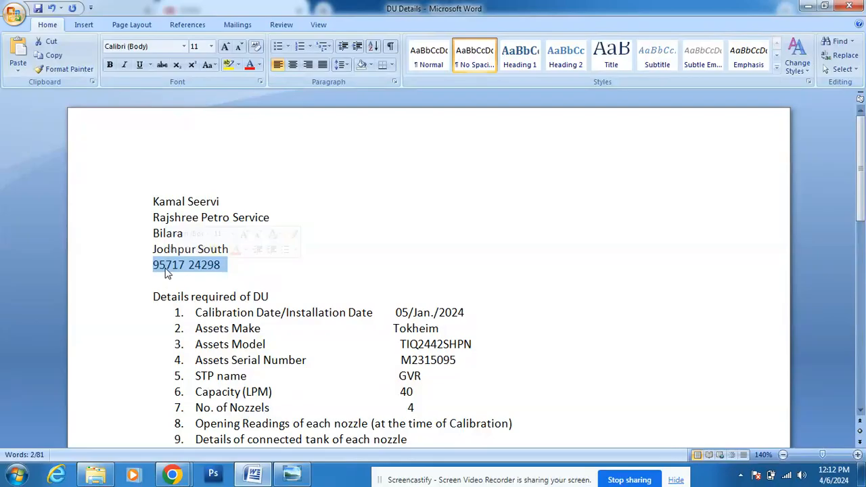
{"action": "left_click", "coordinate": [848, 8]}
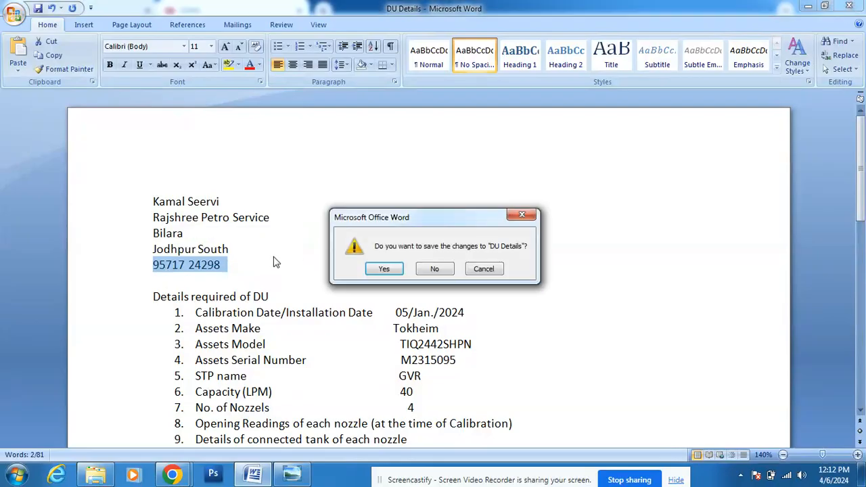
Step: Save DU Details as Word closes and return to the SDMS Asset Orders window
{"action": "left_click", "coordinate": [384, 269]}
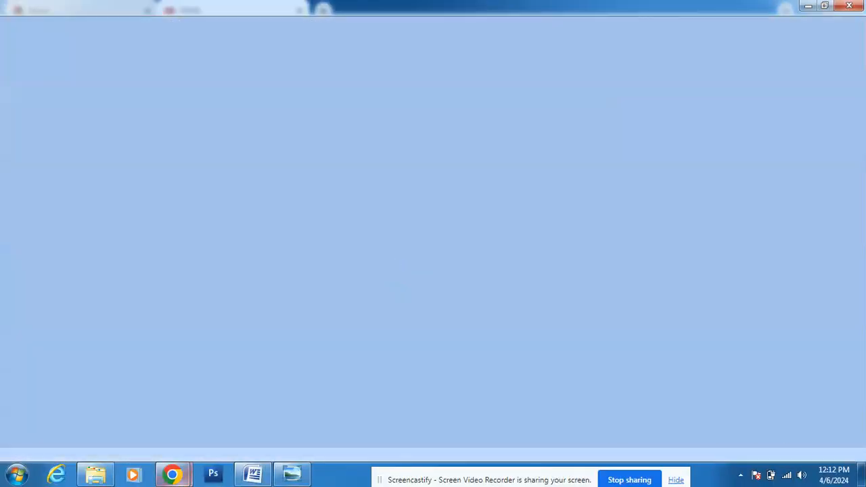
{"action": "mouse_move", "coordinate": [172, 478]}
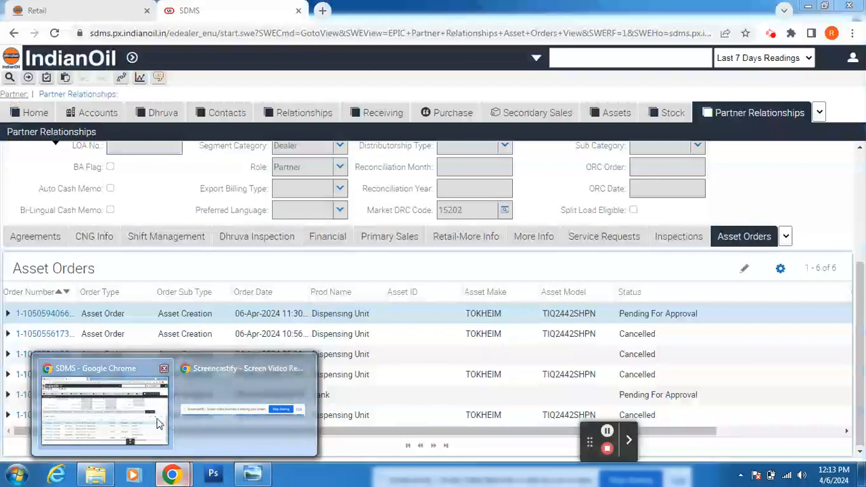
{"action": "left_click", "coordinate": [157, 424]}
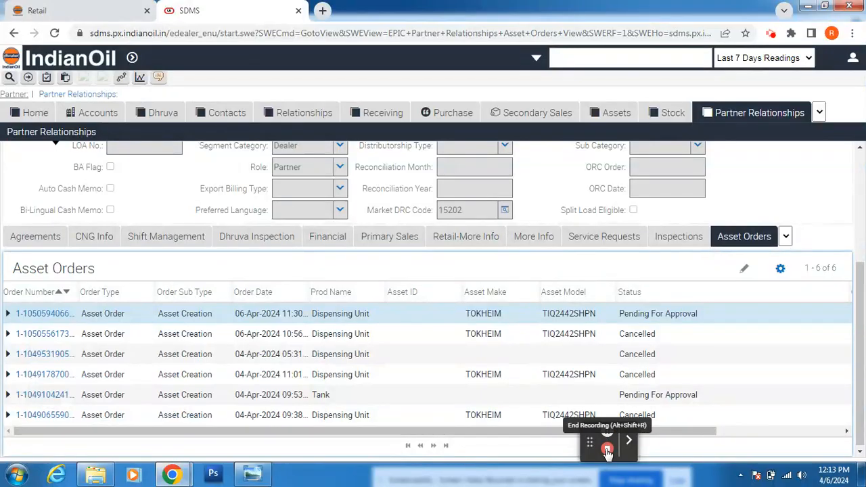